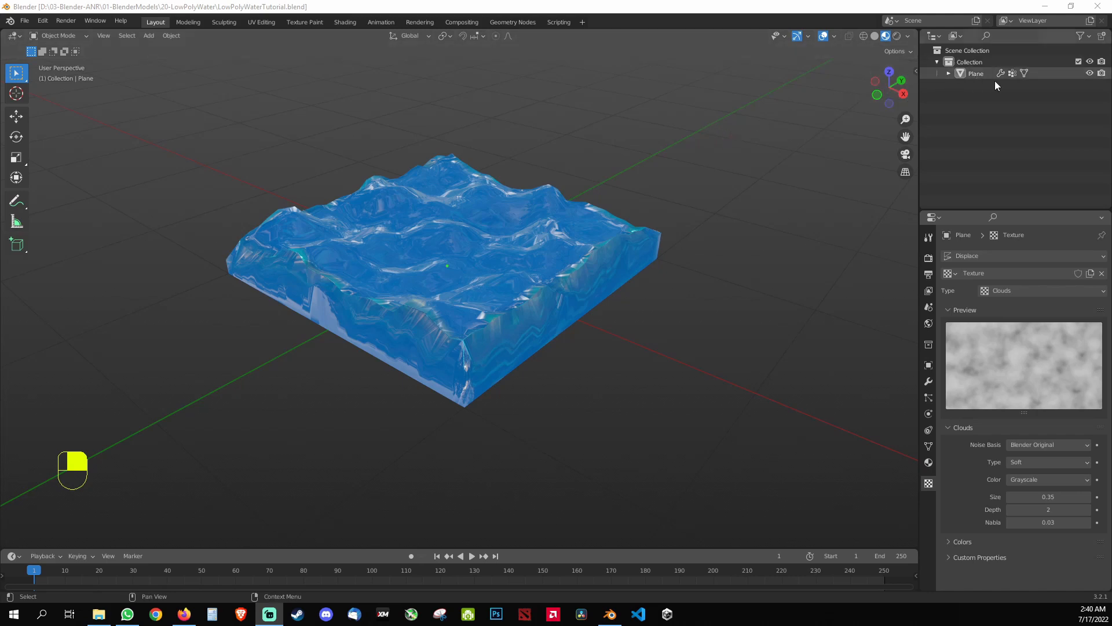
Step: Hide the water plane in the viewport and place the 3D cursor at the world origin
{"action": "left_click", "coordinate": [1089, 73]}
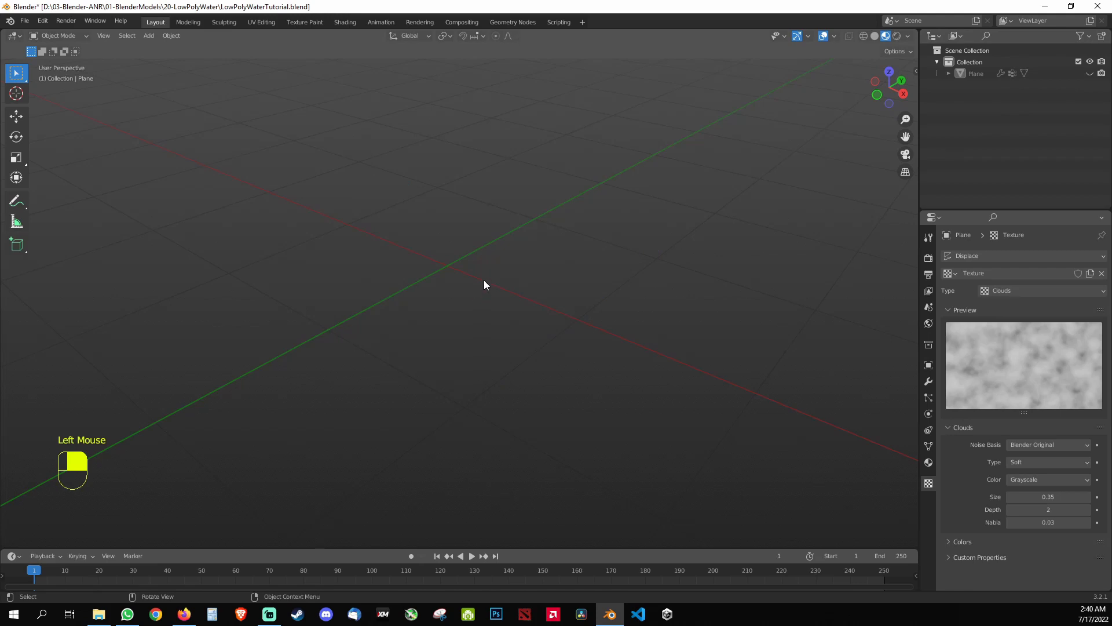
{"action": "right_click", "coordinate": [447, 265], "text": "shift"}
{"action": "key", "text": "KP_1"}
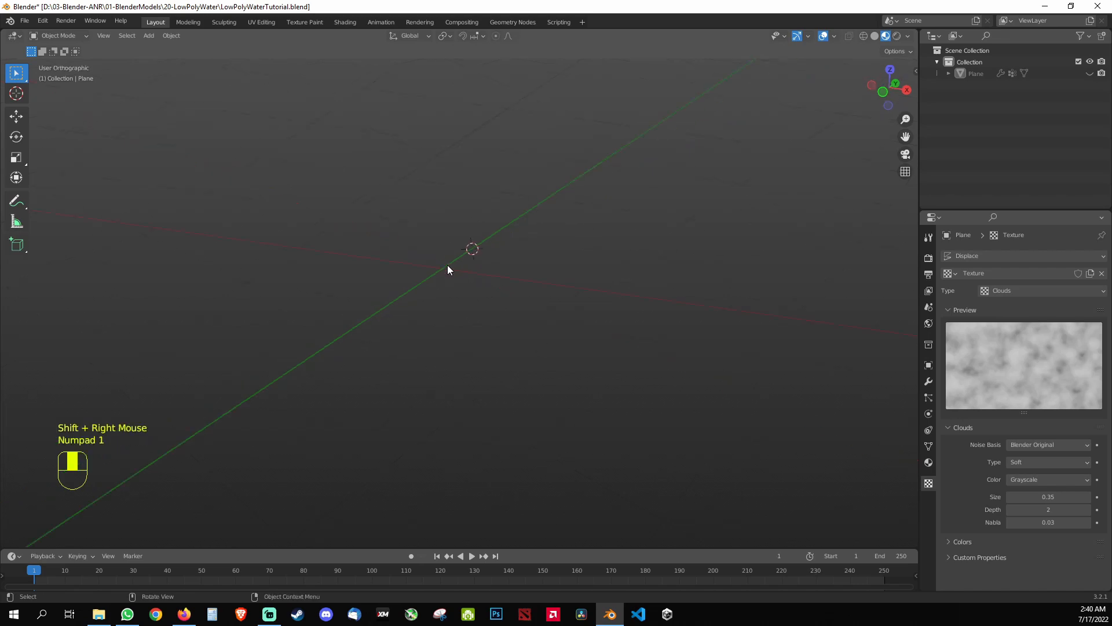
{"action": "right_click", "coordinate": [437, 272], "text": "shift"}
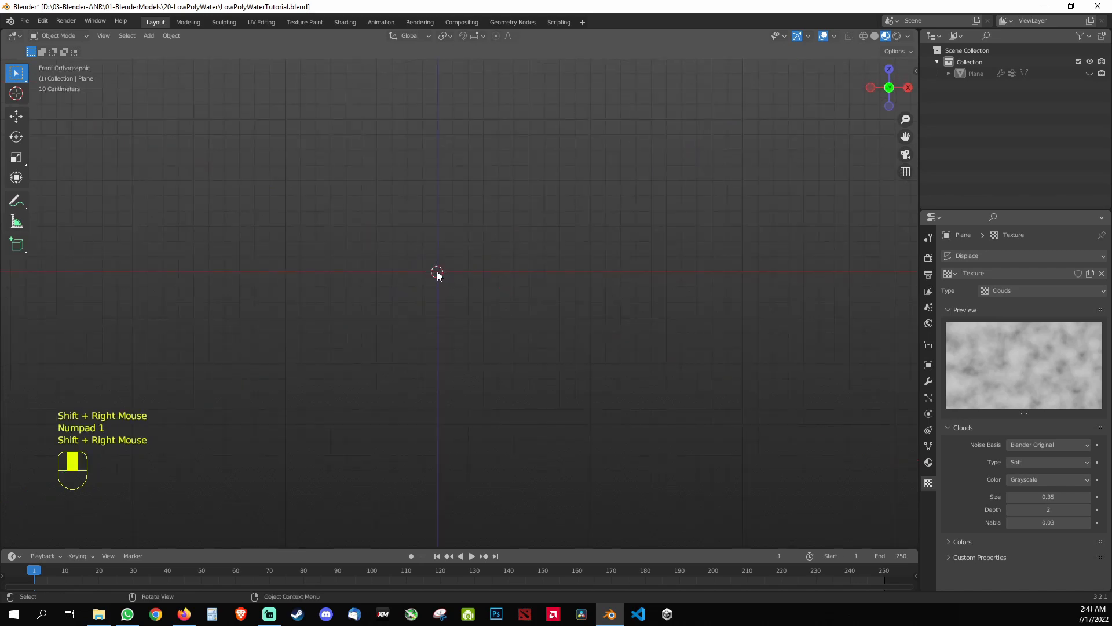
{"action": "key", "text": "KP_3"}
{"action": "right_click", "coordinate": [467, 273], "text": "shift"}
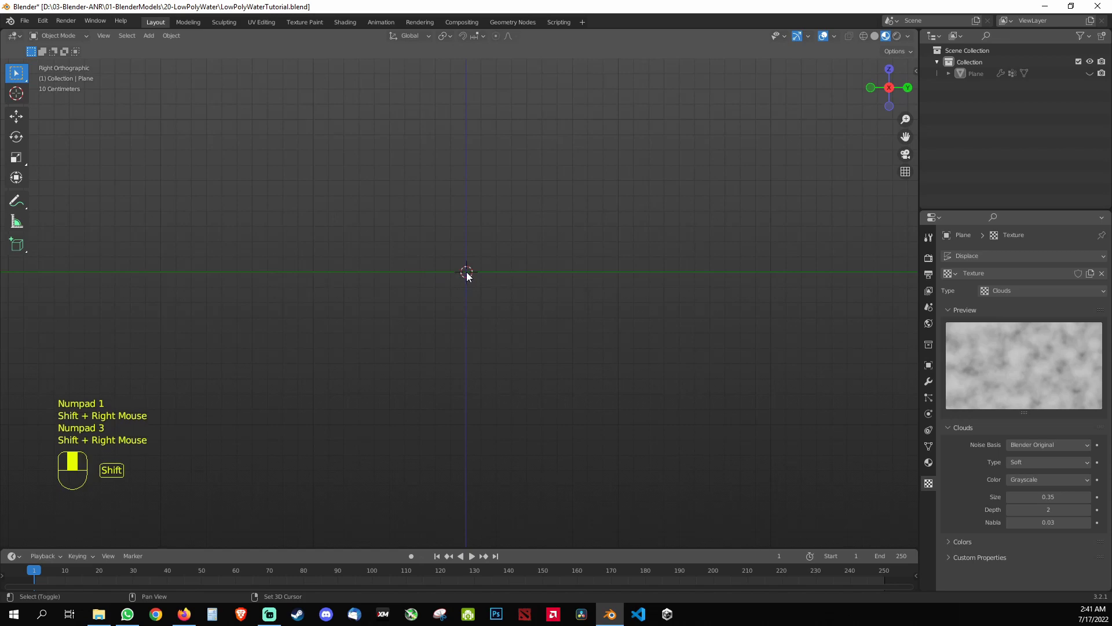
{"action": "key", "text": "KP_1"}
{"action": "middle_click_drag", "start_coordinate": [467, 273], "coordinate": [500, 282]}
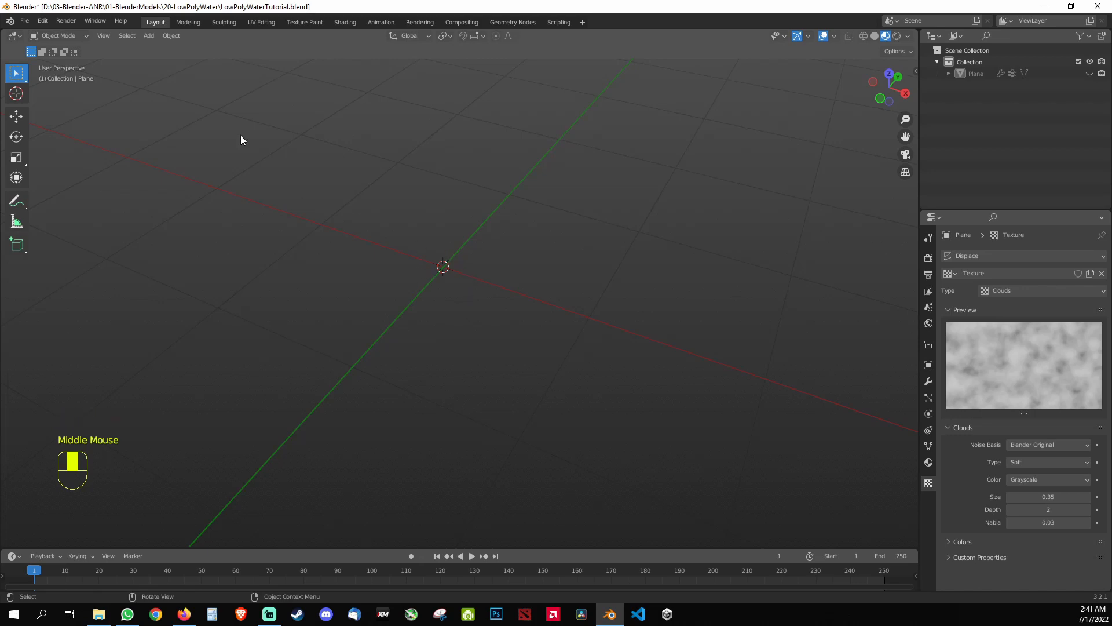
{"action": "middle_click_drag", "start_coordinate": [472, 313], "coordinate": [496, 305]}
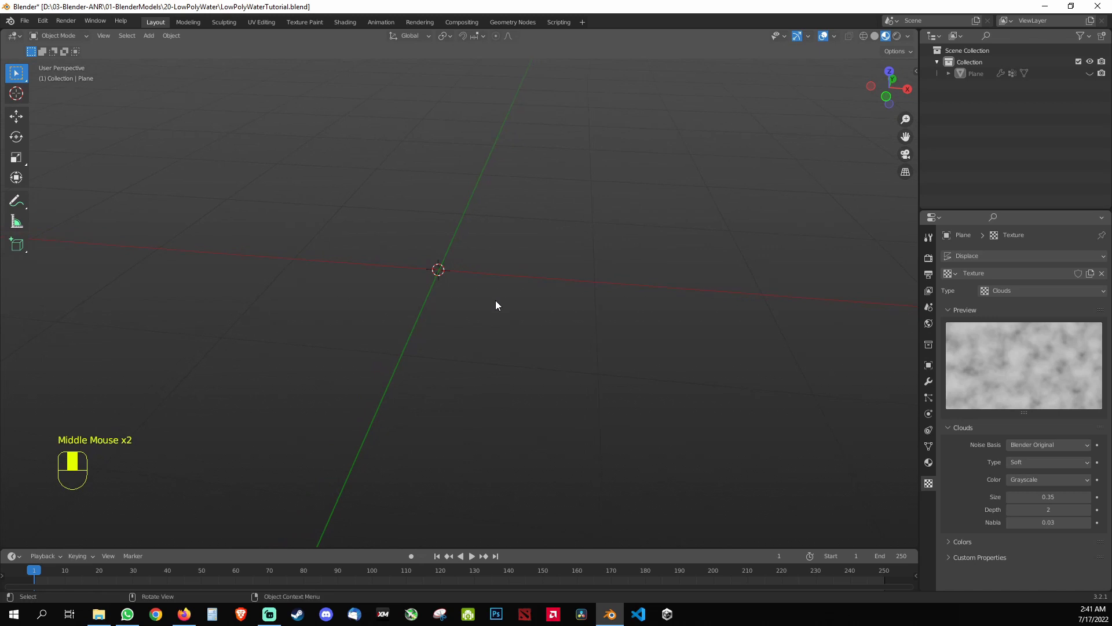
Step: Enlarge the timeline area and open the Preferences window over the viewport
{"action": "left_click_drag", "start_coordinate": [510, 547], "coordinate": [529, 449]}
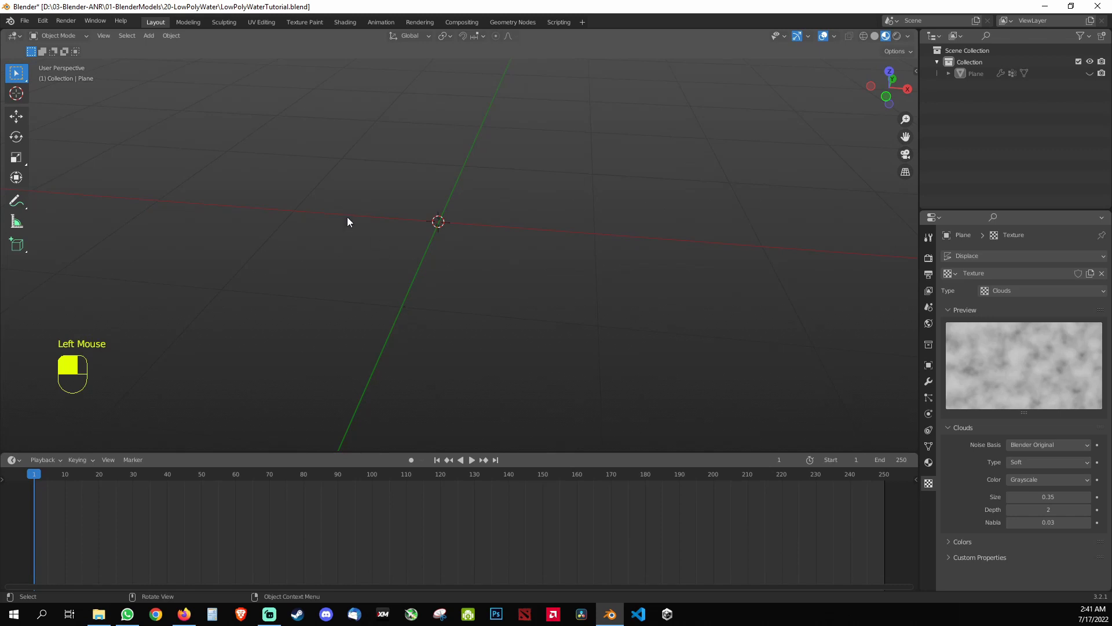
{"action": "left_click", "coordinate": [31, 25]}
{"action": "left_click", "coordinate": [43, 23]}
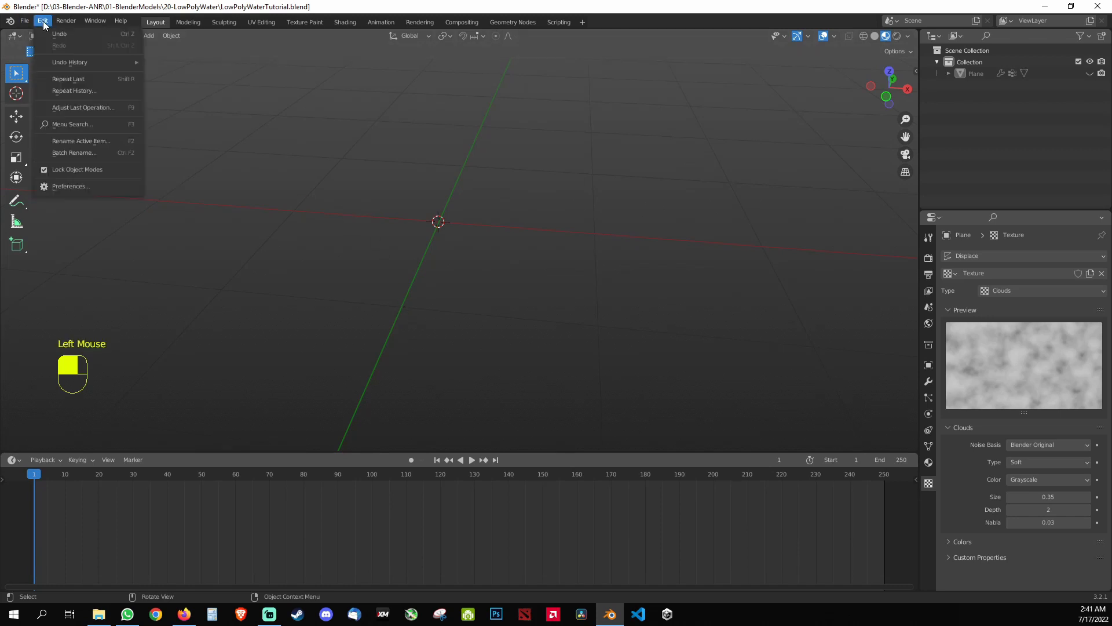
{"action": "left_click", "coordinate": [75, 185]}
{"action": "left_click_drag", "start_coordinate": [185, 33], "coordinate": [436, 112]}
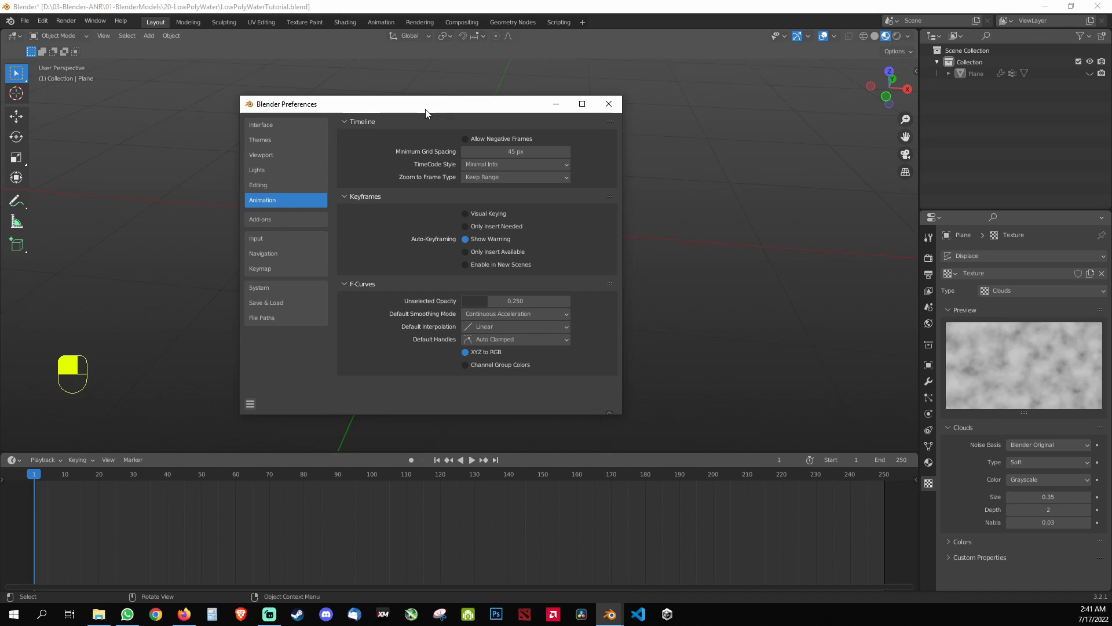
Step: Show the Editing preferences and collapse the Objects, 3D Cursor and Annotations sections
{"action": "left_click", "coordinate": [279, 187]}
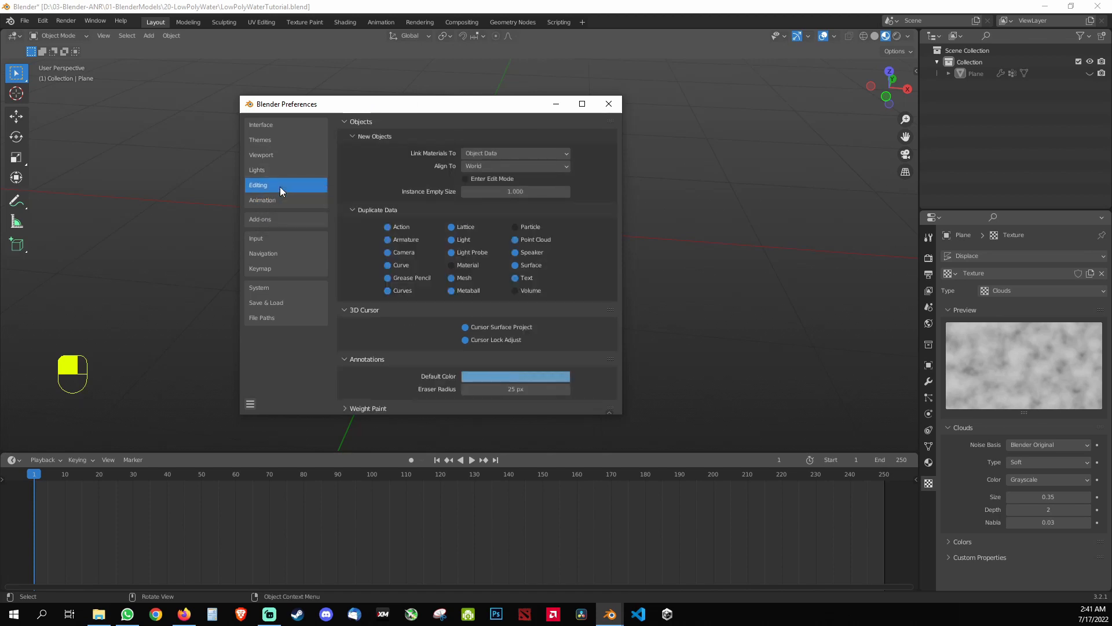
{"action": "left_click", "coordinate": [352, 136]}
{"action": "left_click", "coordinate": [353, 151]}
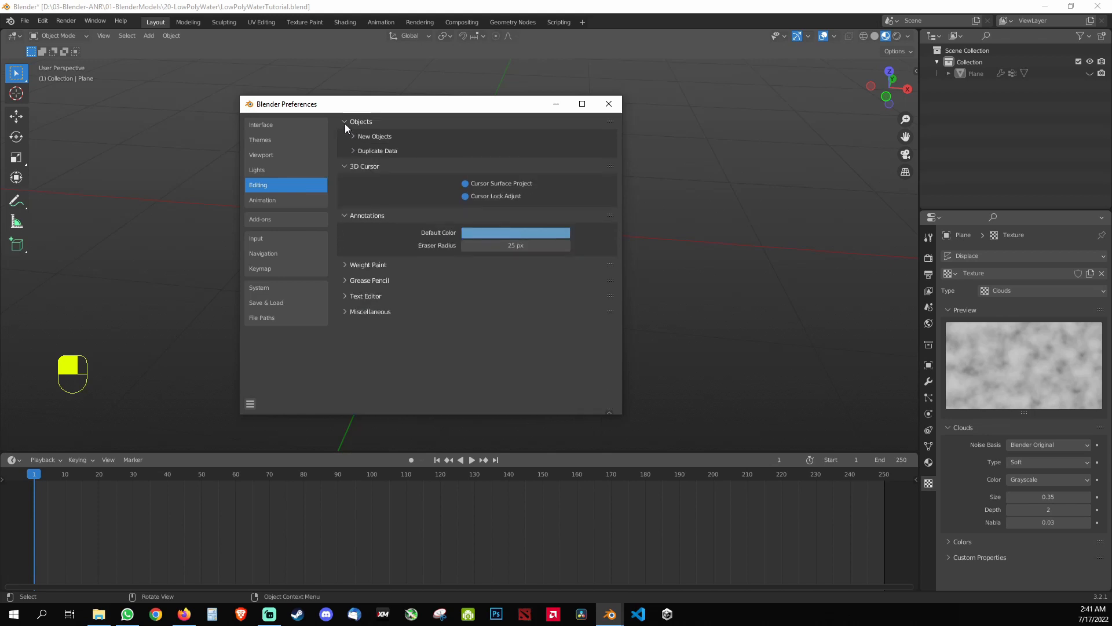
{"action": "left_click", "coordinate": [345, 123]}
{"action": "left_click", "coordinate": [346, 138]}
{"action": "left_click", "coordinate": [346, 154]}
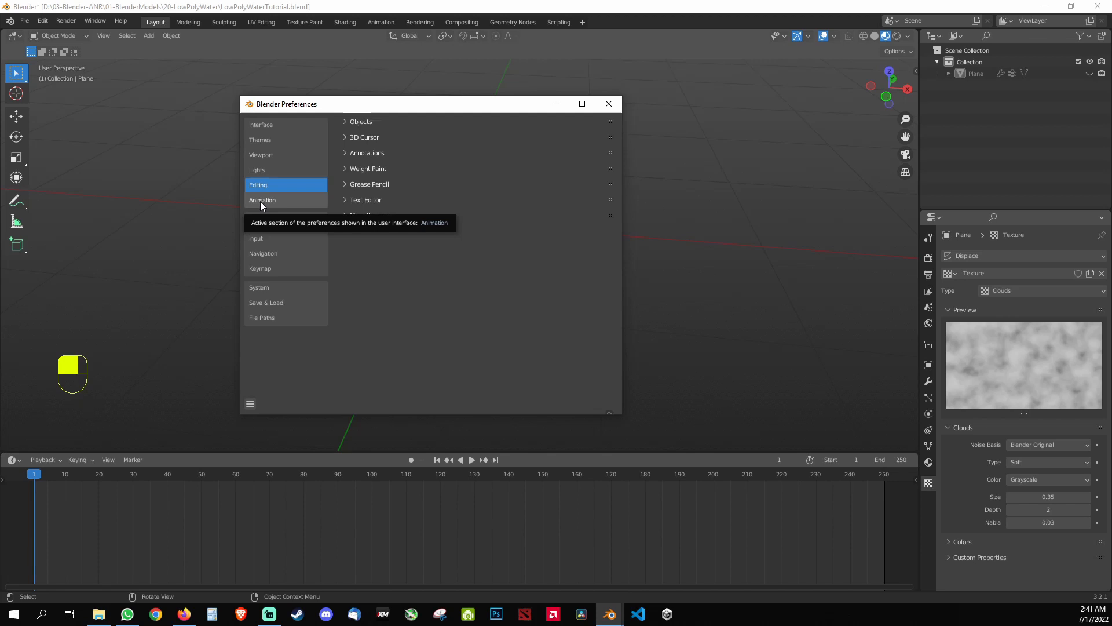
Step: Show the Animation preferences with Timeline and Keyframes collapsed and only the F-Curves section expanded
{"action": "left_click", "coordinate": [290, 200]}
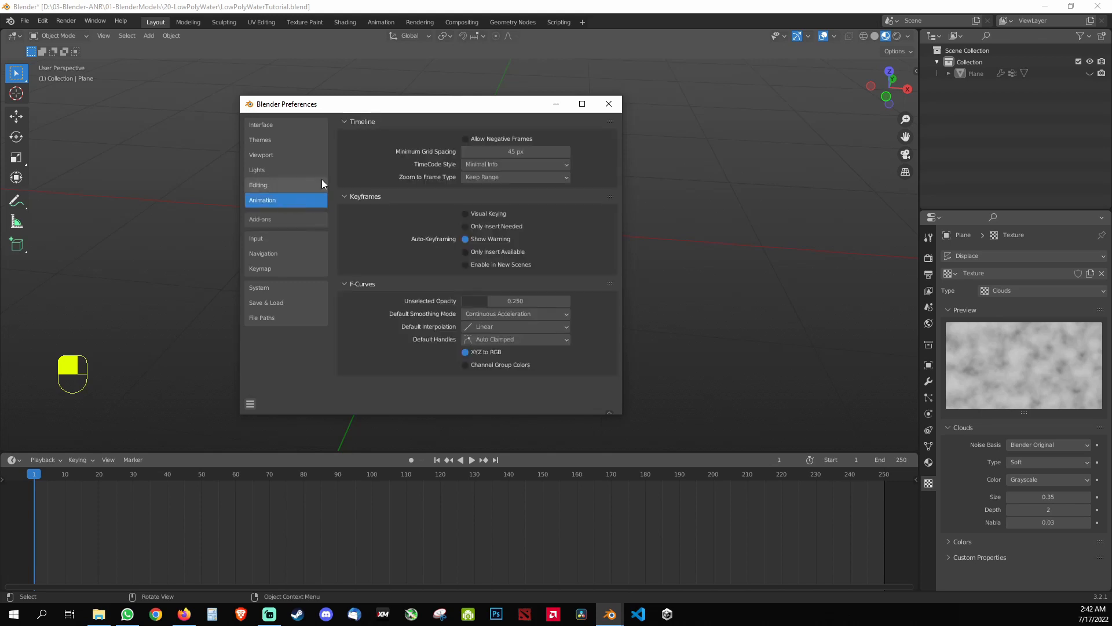
{"action": "left_click", "coordinate": [346, 121]}
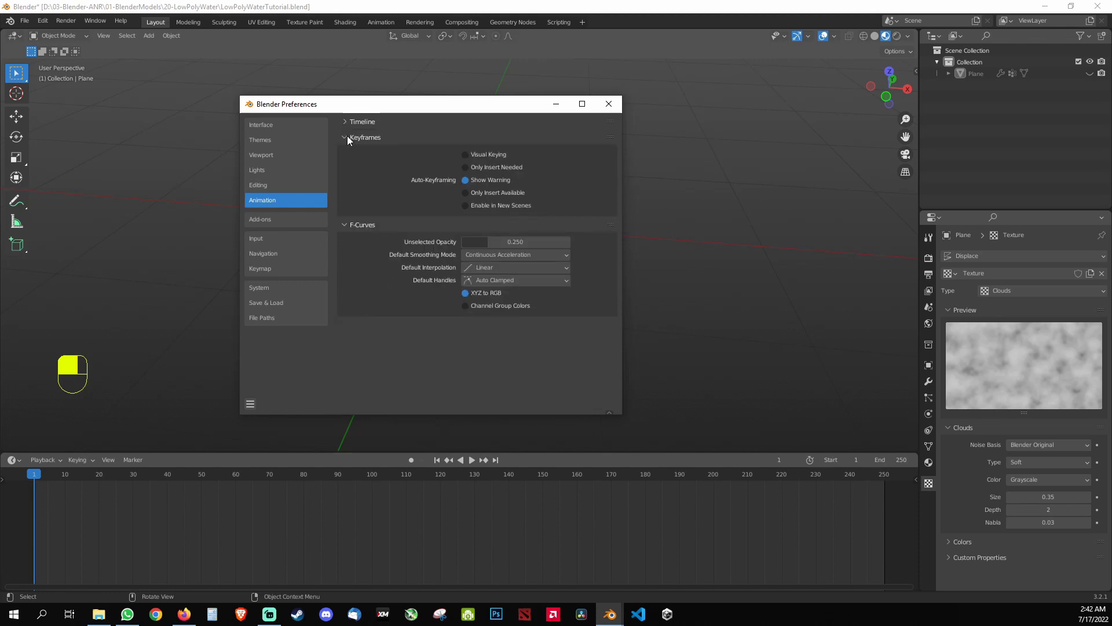
{"action": "left_click", "coordinate": [346, 136]}
{"action": "left_click", "coordinate": [346, 151]}
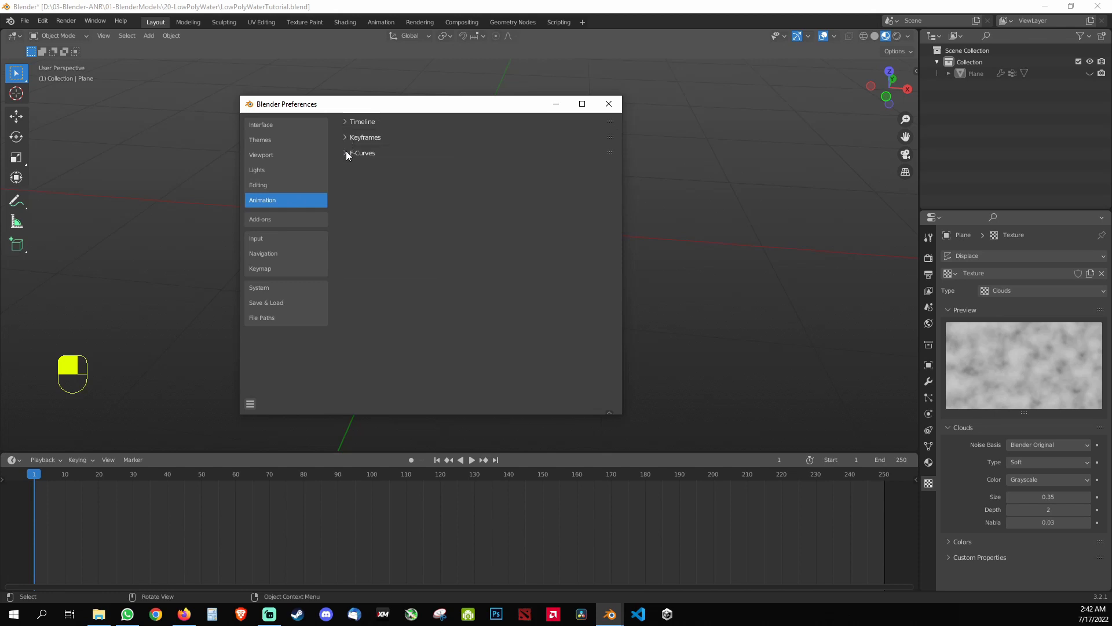
{"action": "left_click", "coordinate": [346, 151]}
{"action": "left_click", "coordinate": [345, 139]}
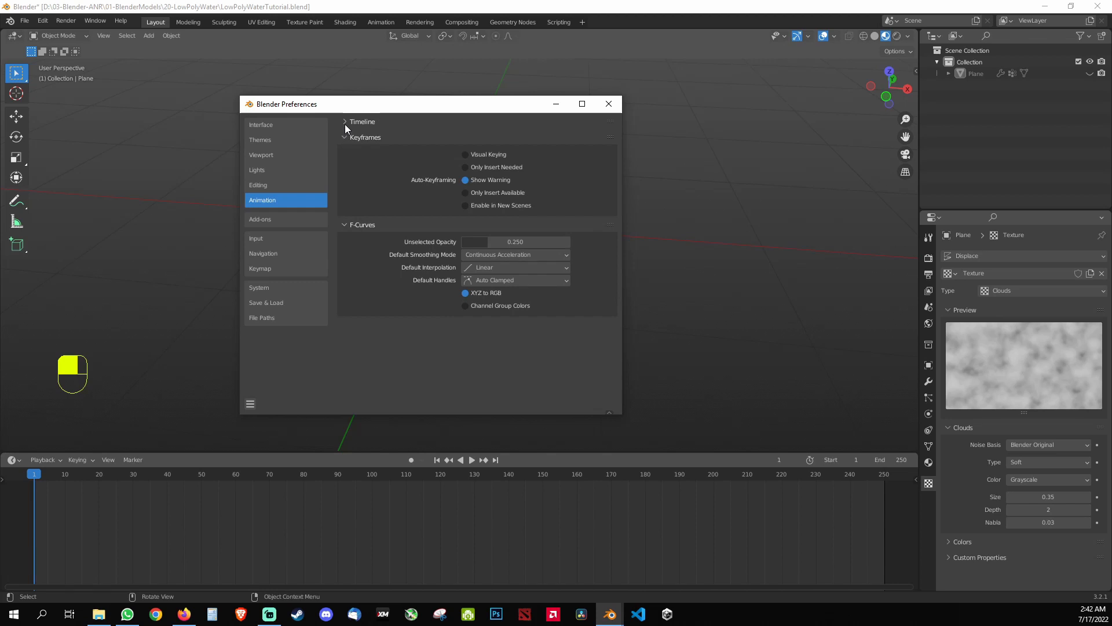
{"action": "left_click", "coordinate": [345, 123]}
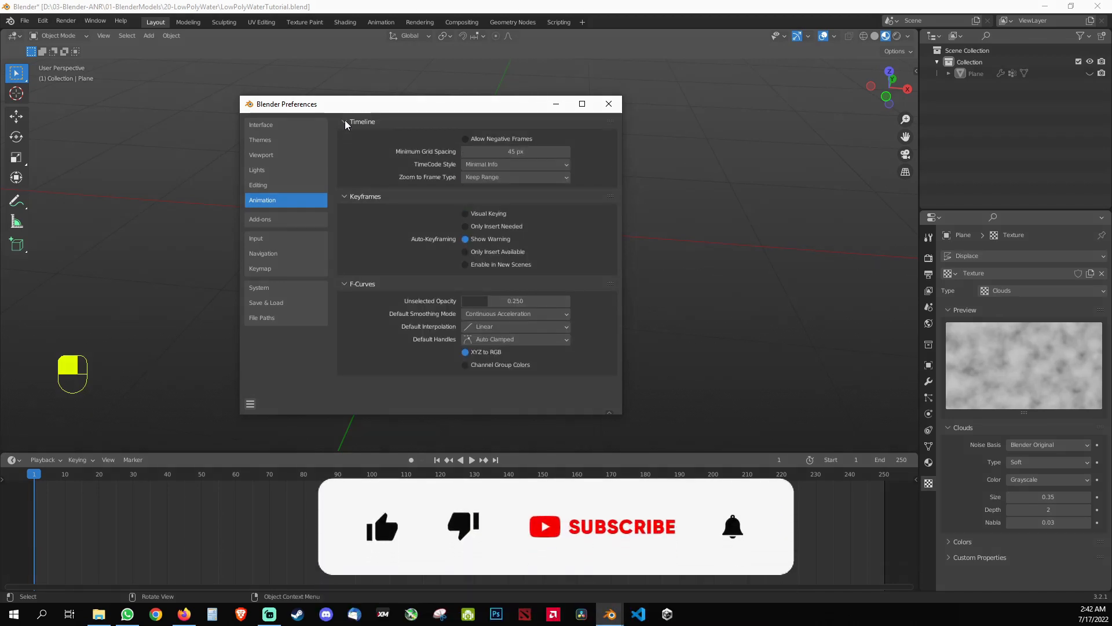
{"action": "left_click", "coordinate": [345, 122]}
{"action": "left_click", "coordinate": [345, 137]}
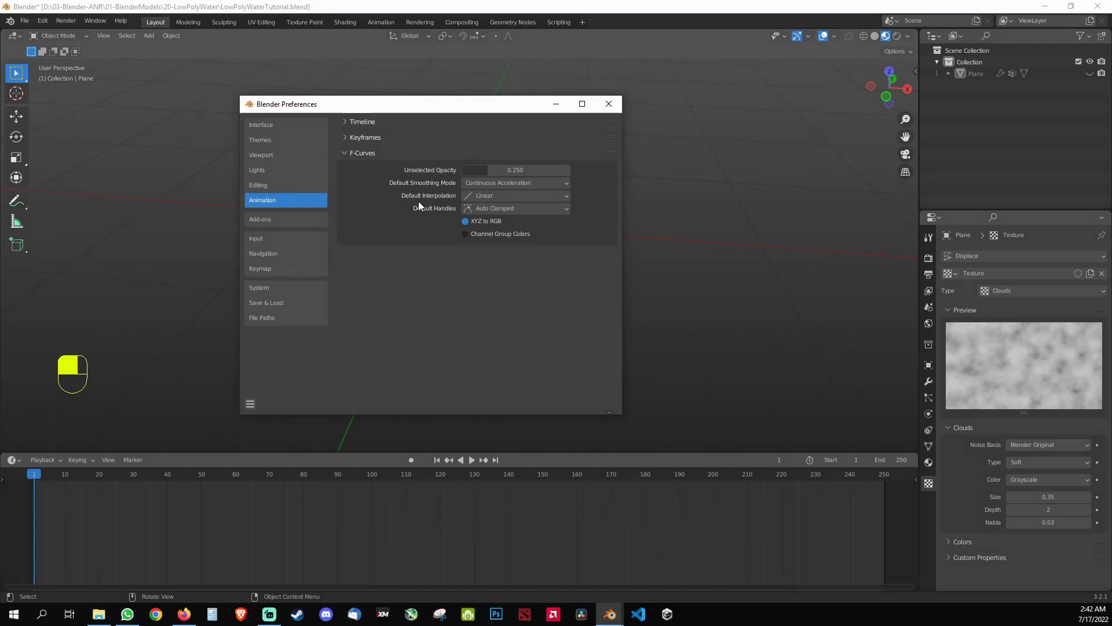
Step: Set the default F-curve interpolation to Bezier
{"action": "left_click", "coordinate": [546, 195]}
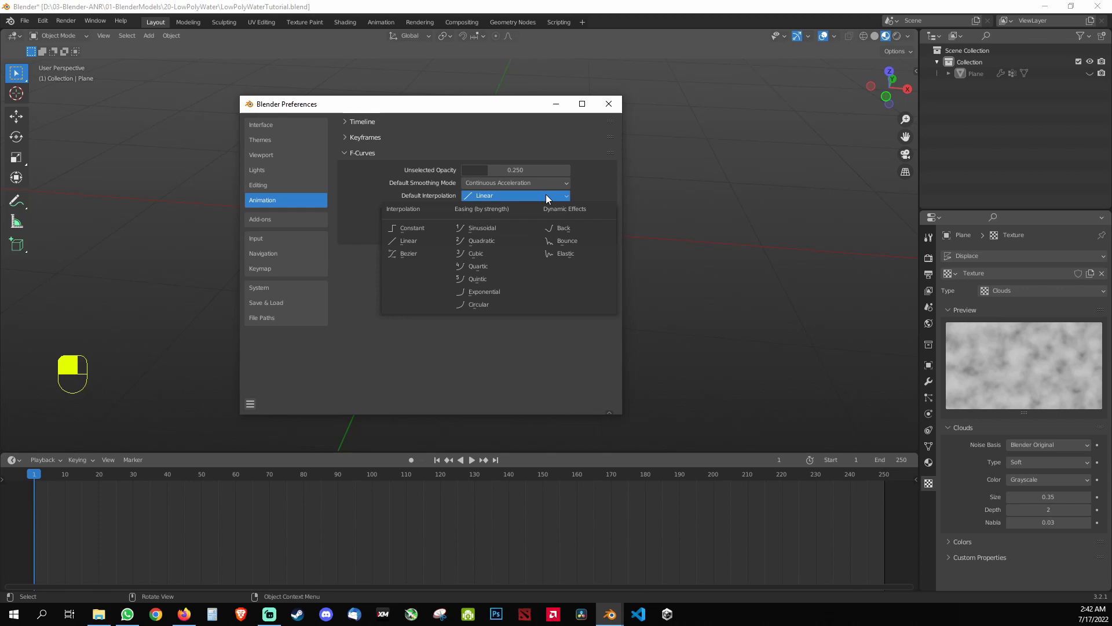
{"action": "left_click", "coordinate": [424, 252]}
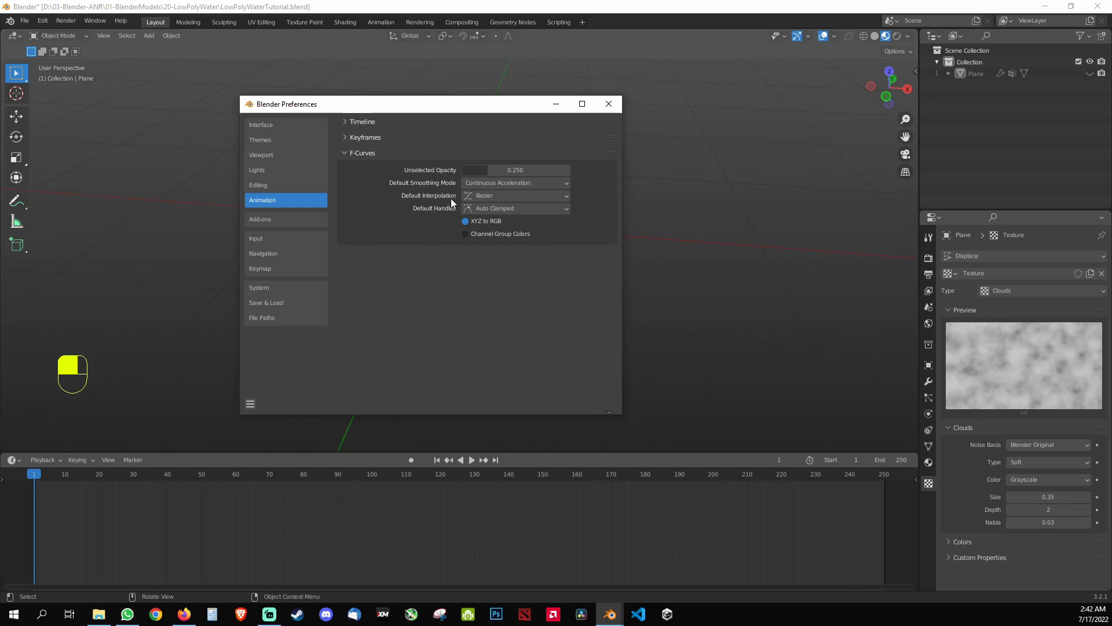
Step: Set the default F-curve interpolation to Linear and close the Preferences window
{"action": "left_click", "coordinate": [478, 197]}
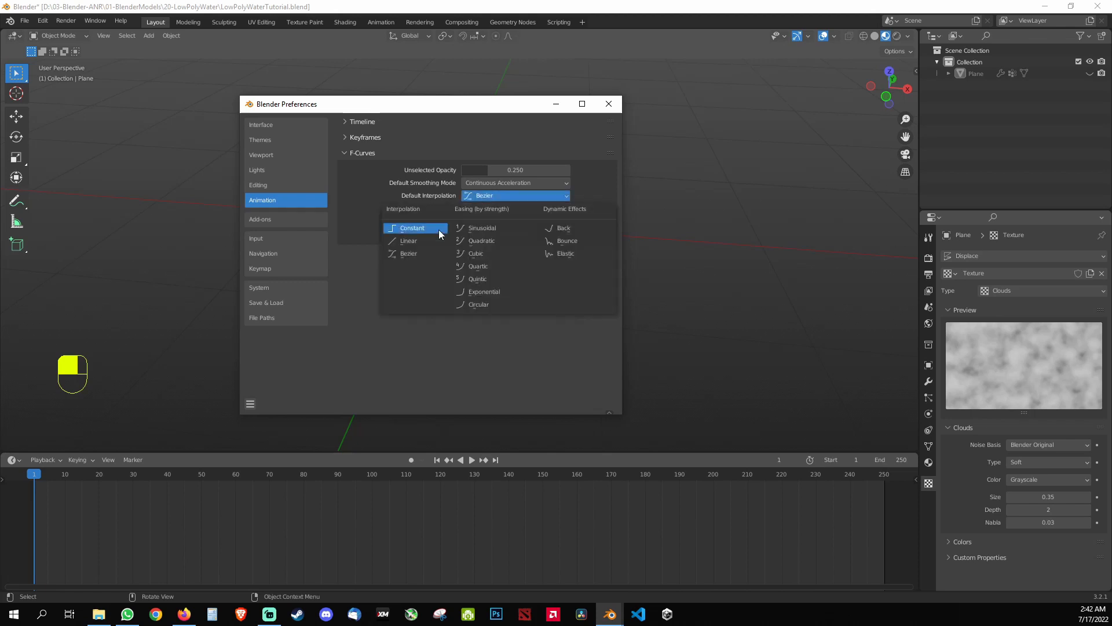
{"action": "left_click", "coordinate": [420, 241]}
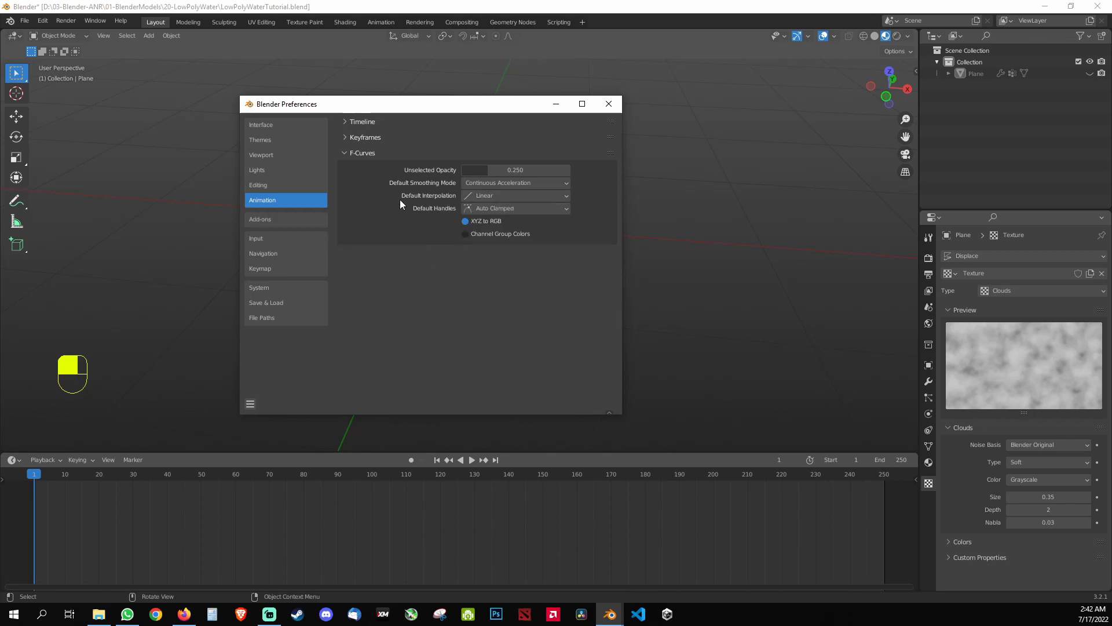
{"action": "left_click", "coordinate": [268, 186]}
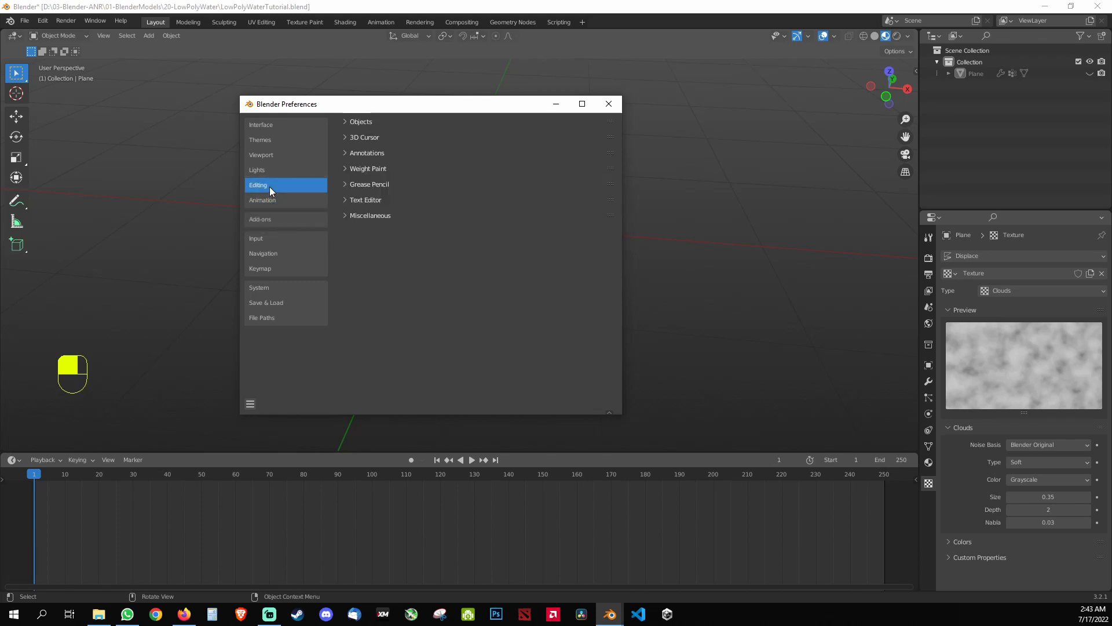
{"action": "left_click", "coordinate": [268, 197]}
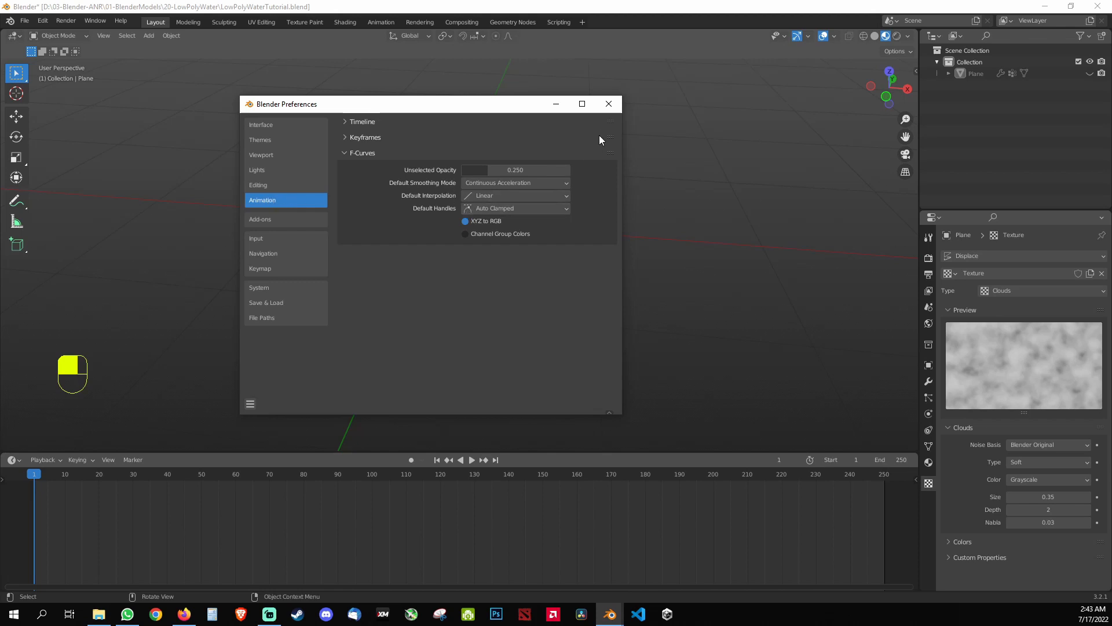
{"action": "left_click", "coordinate": [608, 105]}
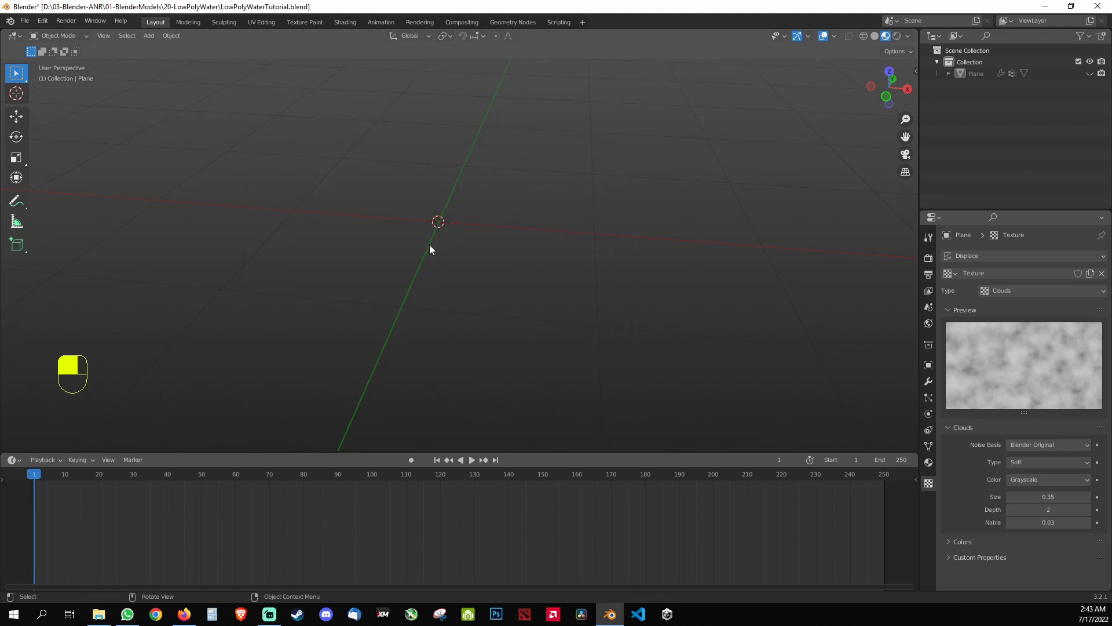
Step: Add a Bezier circle curve at the world origin
{"action": "key", "text": "shift"}
{"action": "key", "text": "shift+a"}
{"action": "mouse_move", "coordinate": [419, 256]}
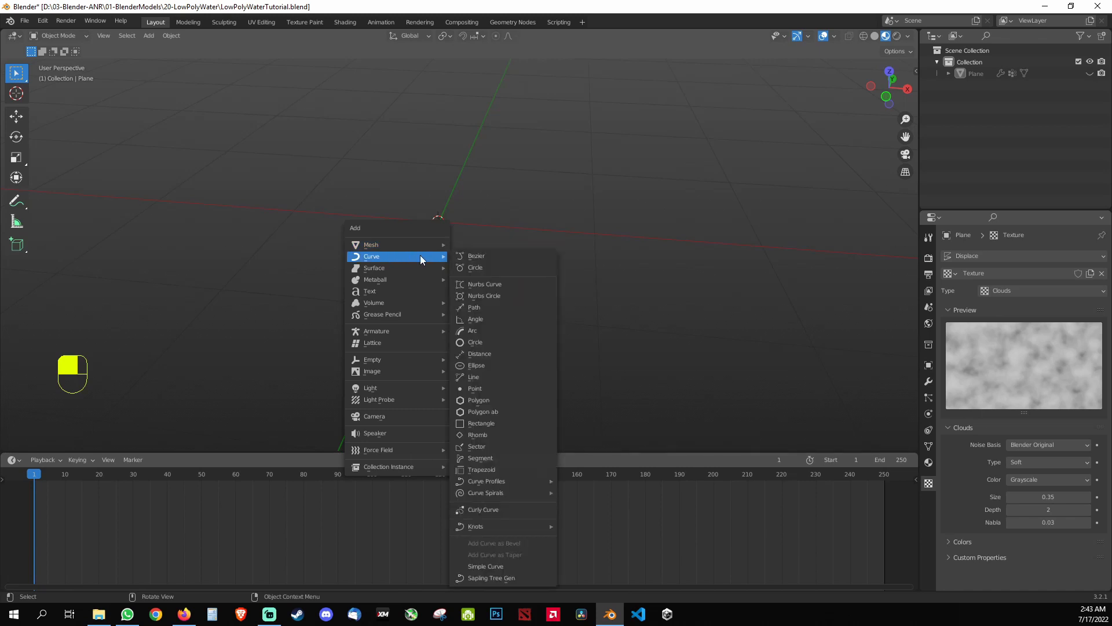
{"action": "left_click", "coordinate": [476, 268]}
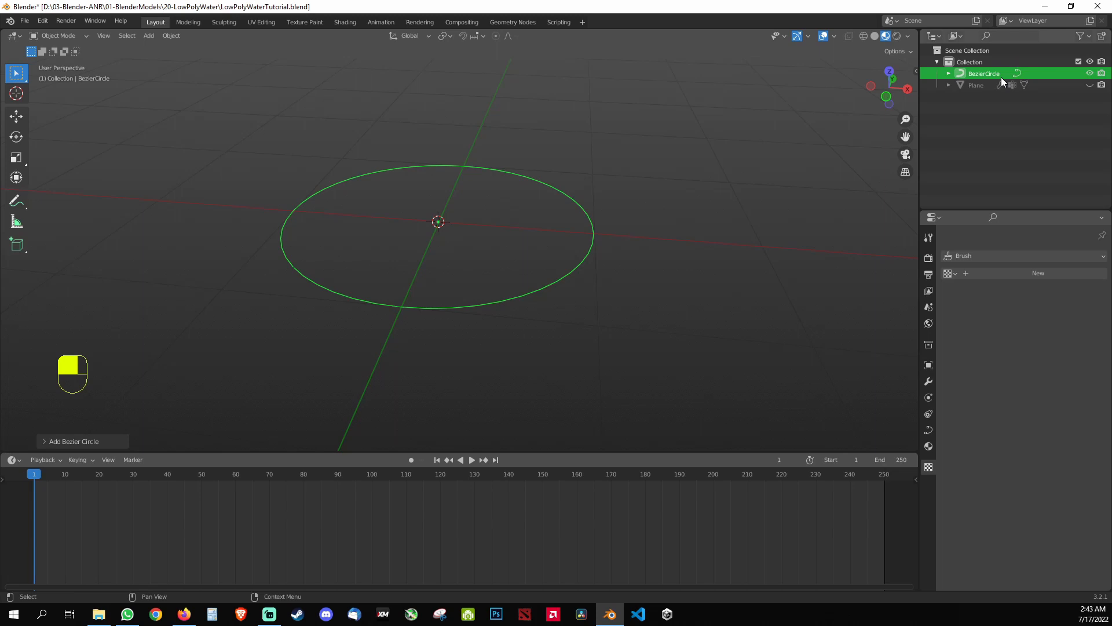
{"action": "middle_click_drag", "start_coordinate": [558, 305], "coordinate": [597, 274]}
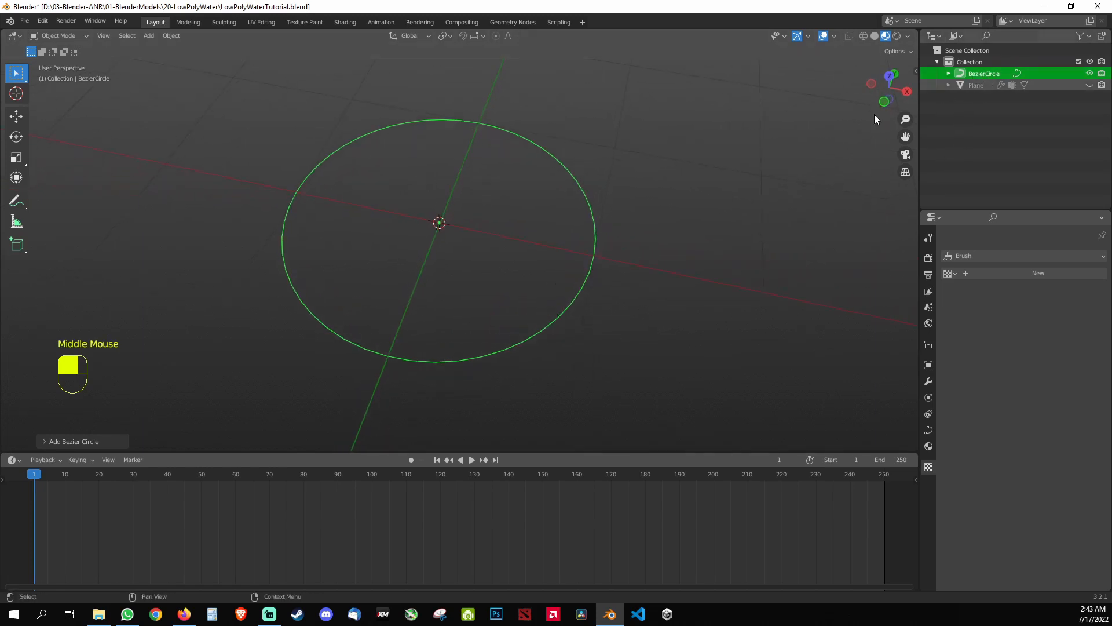
{"action": "middle_click_drag", "start_coordinate": [874, 113], "coordinate": [412, 238]}
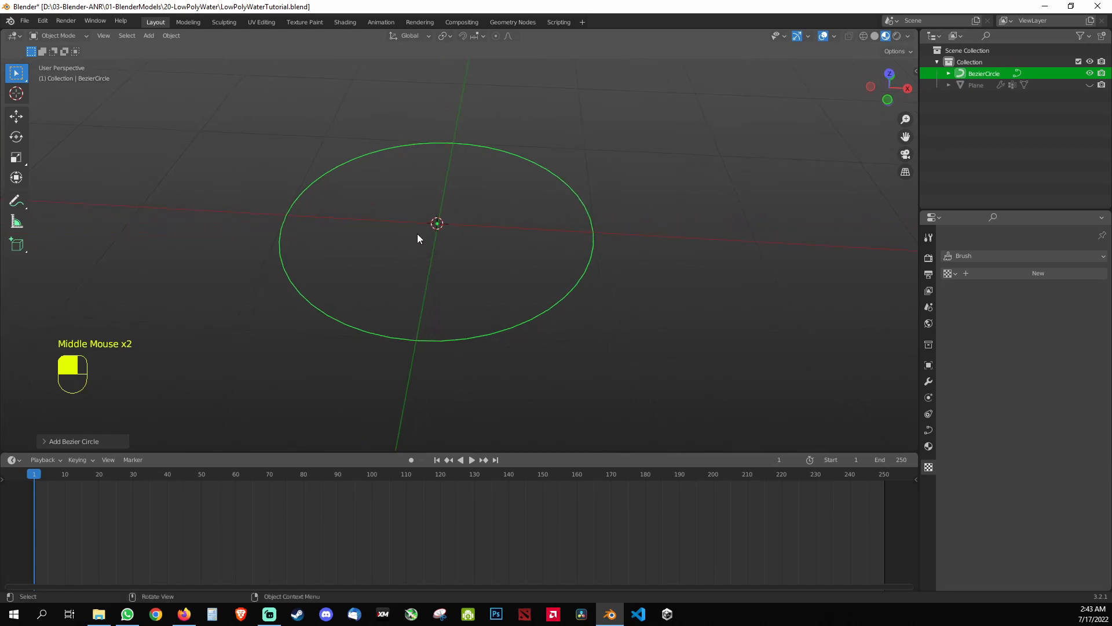
Step: Deselect the Bezier circle and add a Plain Axes empty at its centre
{"action": "left_click", "coordinate": [638, 229]}
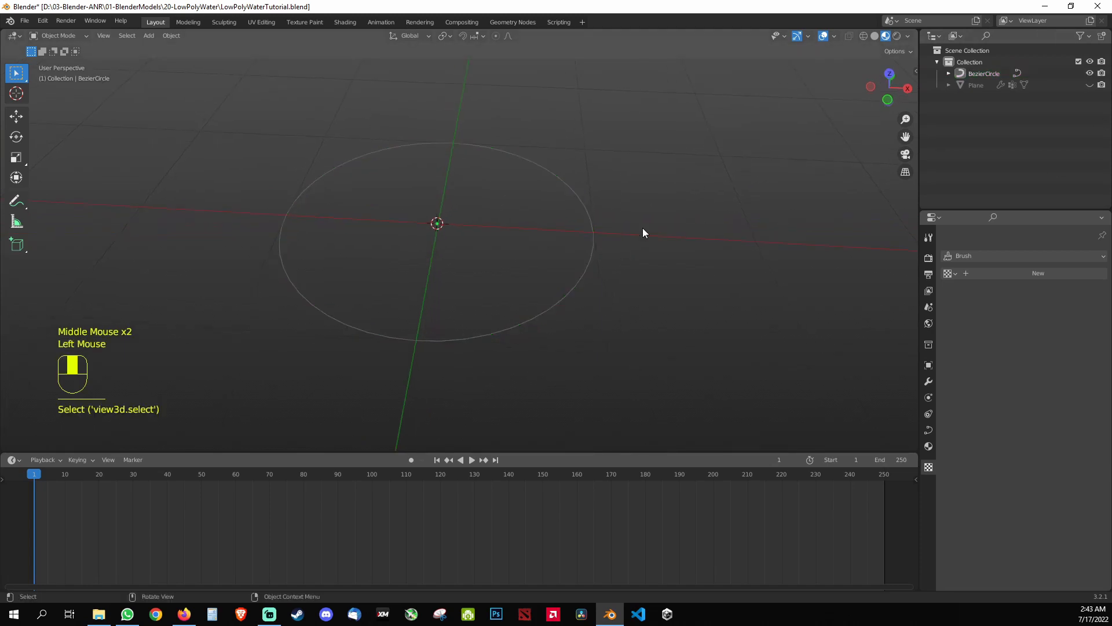
{"action": "left_click", "coordinate": [763, 183]}
{"action": "left_click", "coordinate": [972, 75]}
{"action": "left_click", "coordinate": [801, 167]}
{"action": "key", "text": "shift"}
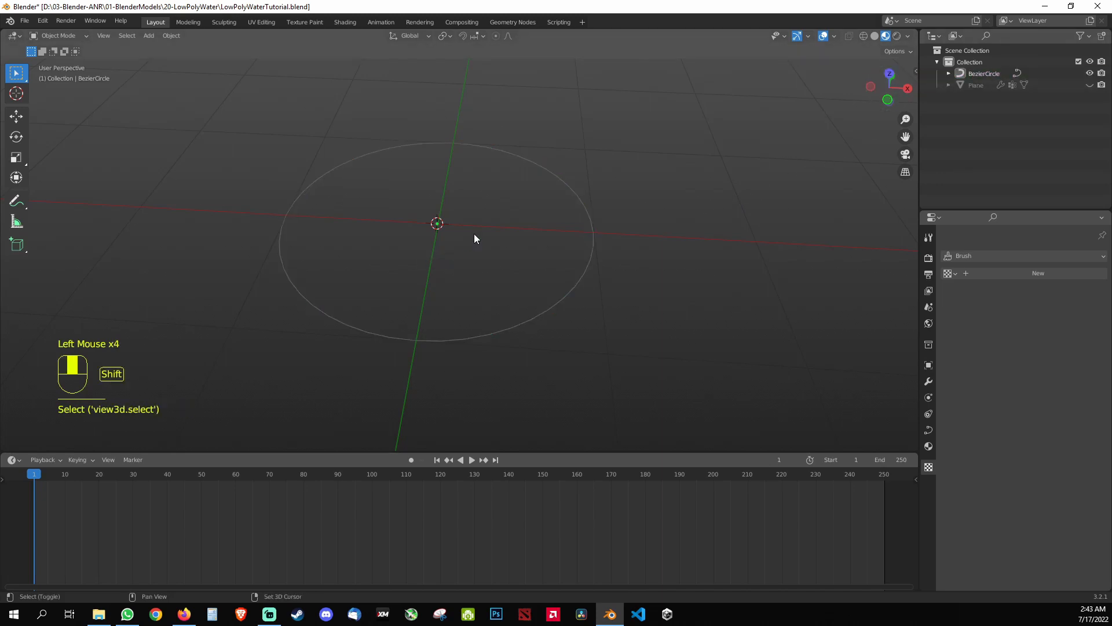
{"action": "key", "text": "shift+a"}
{"action": "mouse_move", "coordinate": [453, 218]}
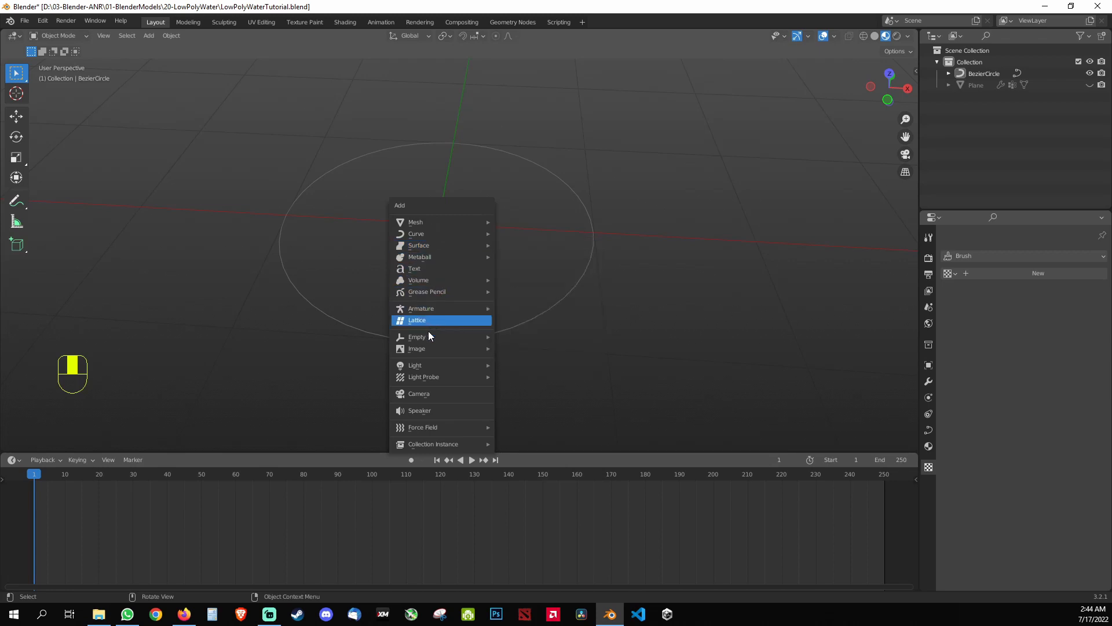
{"action": "mouse_move", "coordinate": [438, 342]}
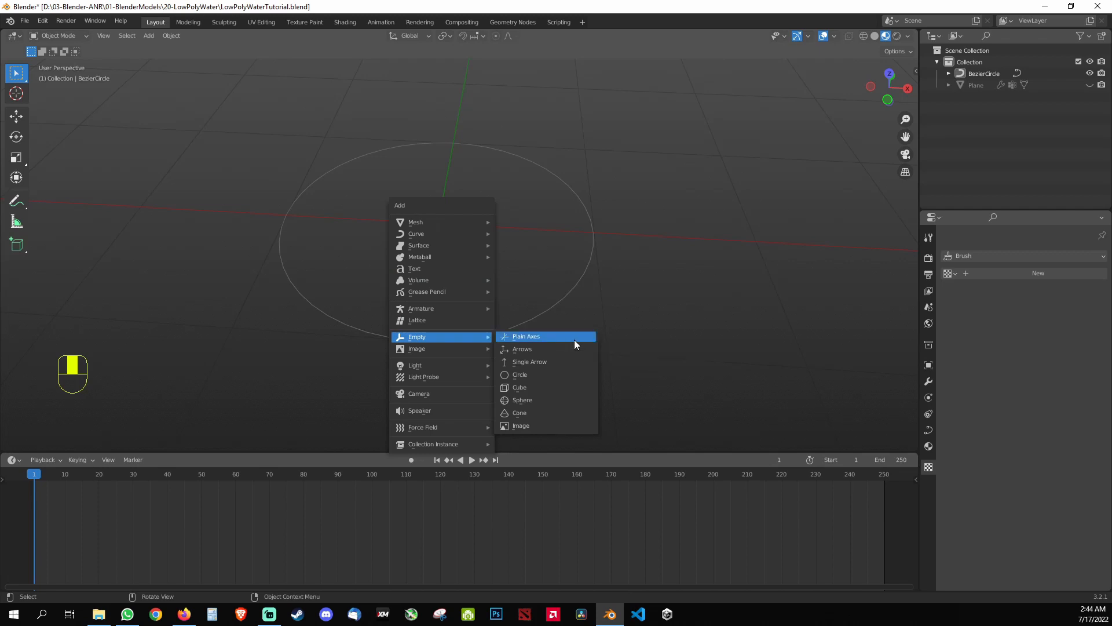
{"action": "left_click", "coordinate": [575, 339]}
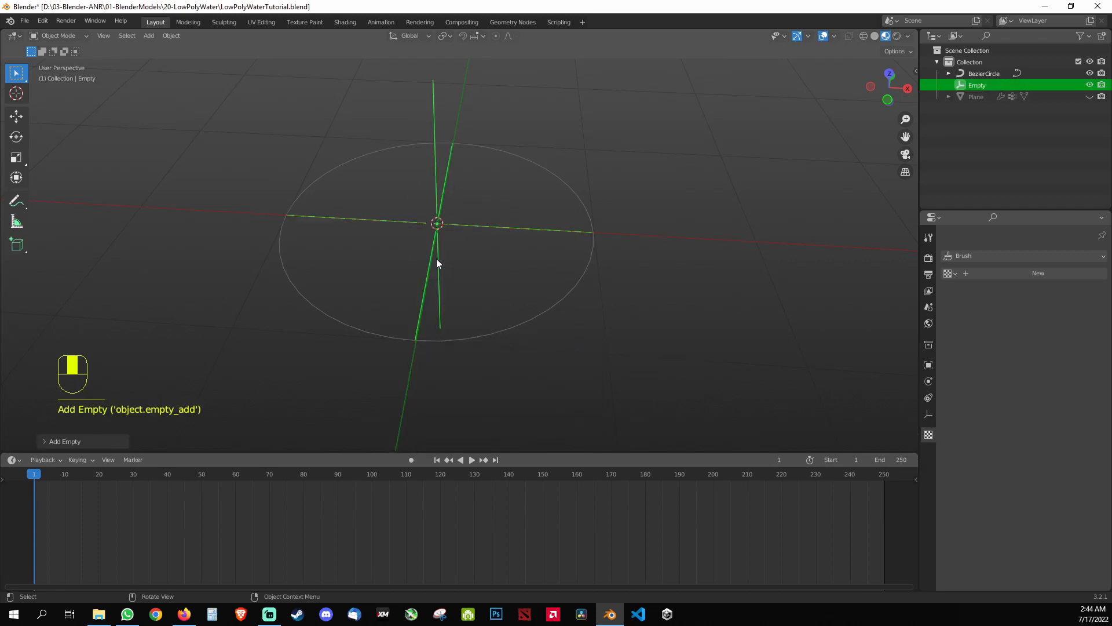
{"action": "middle_click_drag", "start_coordinate": [437, 259], "coordinate": [548, 250]}
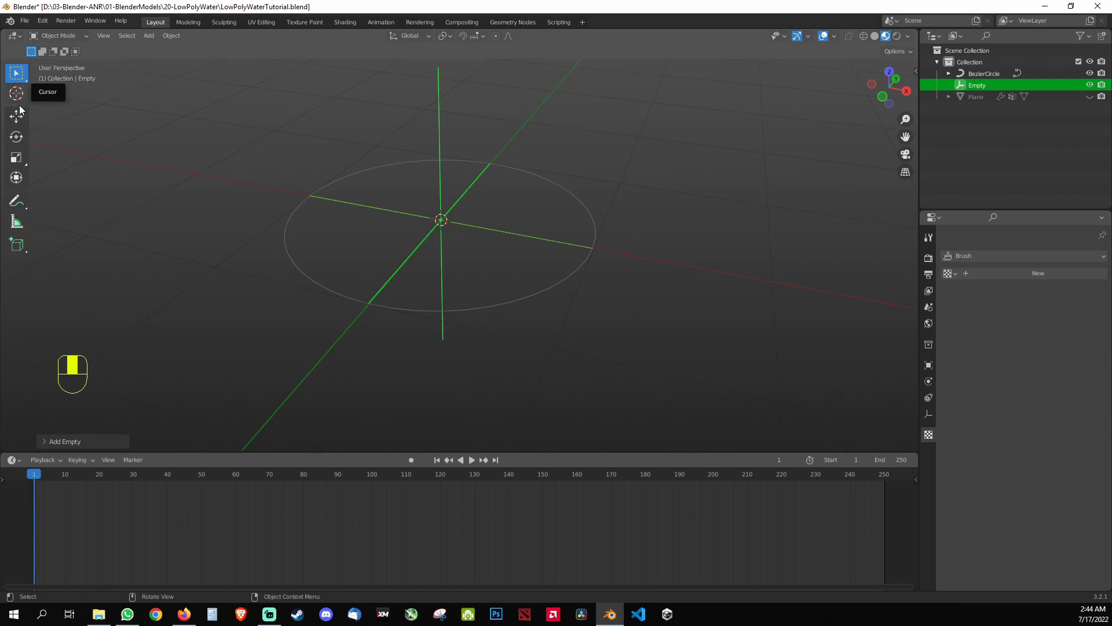
Step: Add a Follow Path constraint to the empty
{"action": "left_click", "coordinate": [18, 138]}
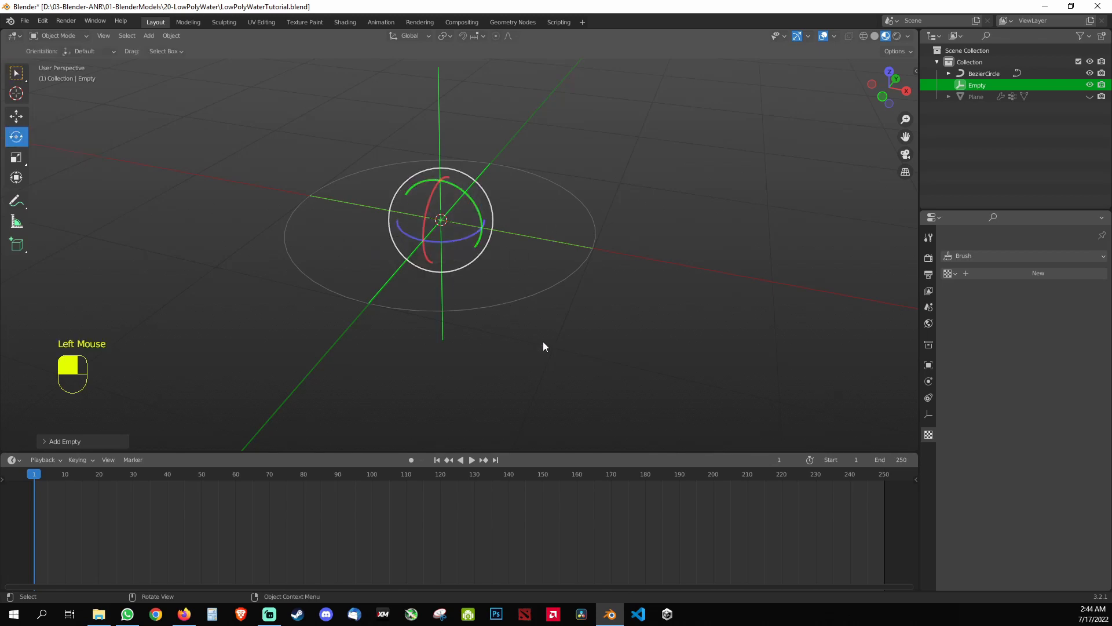
{"action": "middle_click_drag", "start_coordinate": [543, 342], "coordinate": [590, 354]}
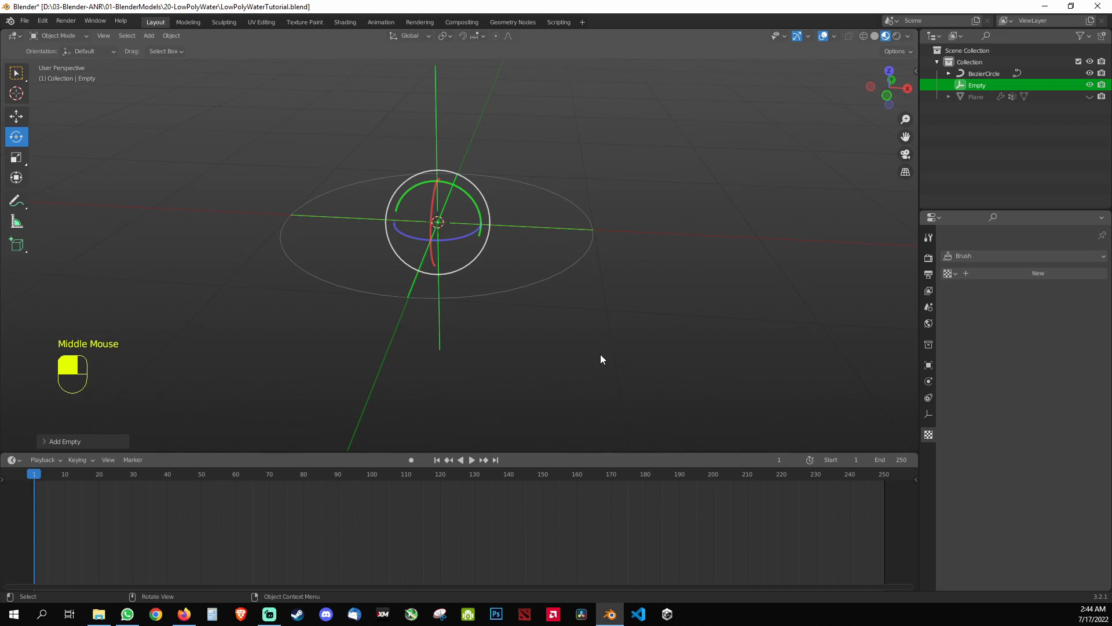
{"action": "middle_click_drag", "start_coordinate": [609, 305], "coordinate": [584, 320]}
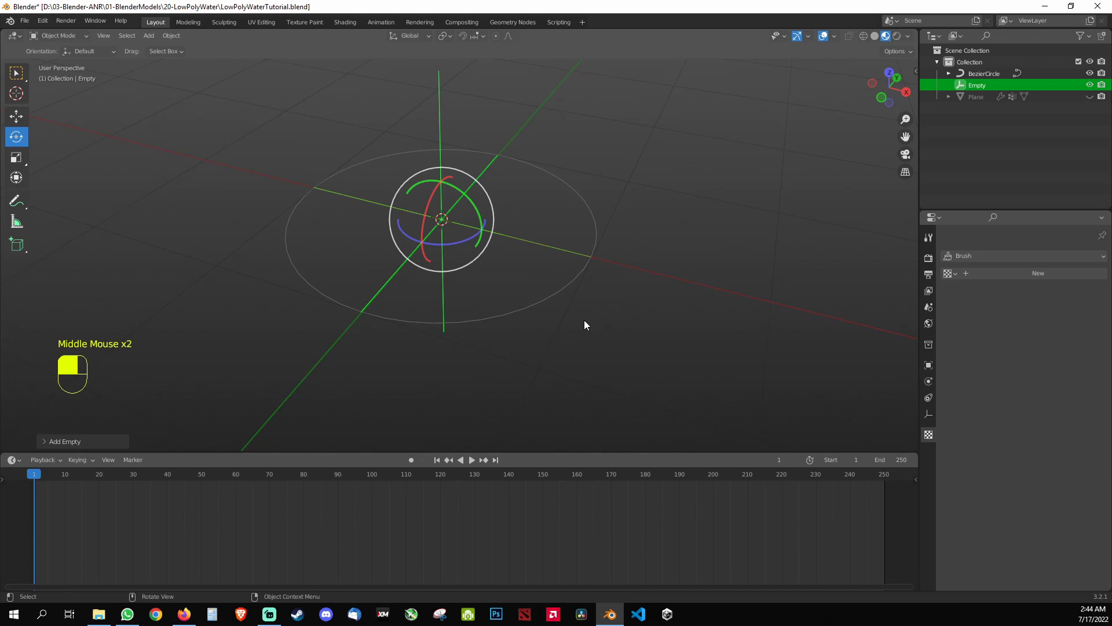
{"action": "left_click", "coordinate": [930, 399]}
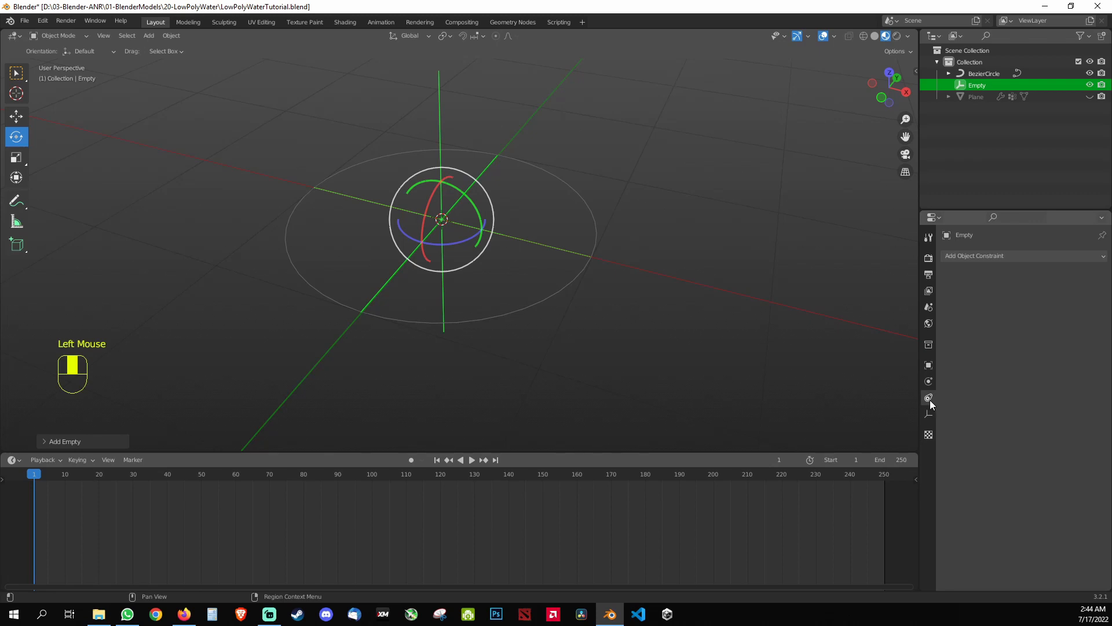
{"action": "left_click", "coordinate": [835, 219]}
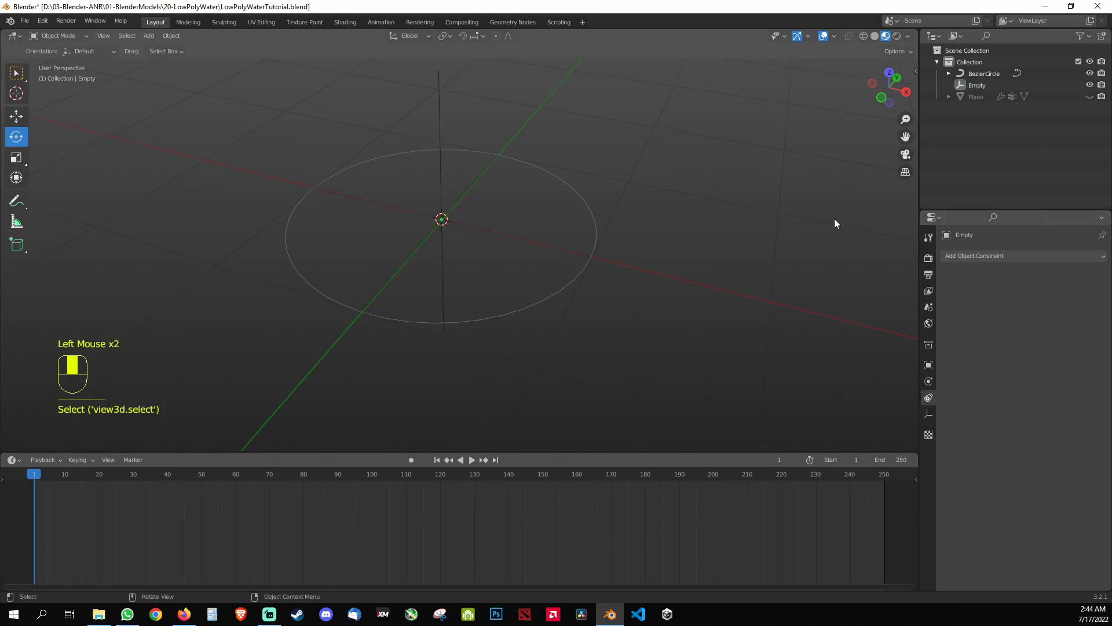
{"action": "left_click", "coordinate": [974, 86]}
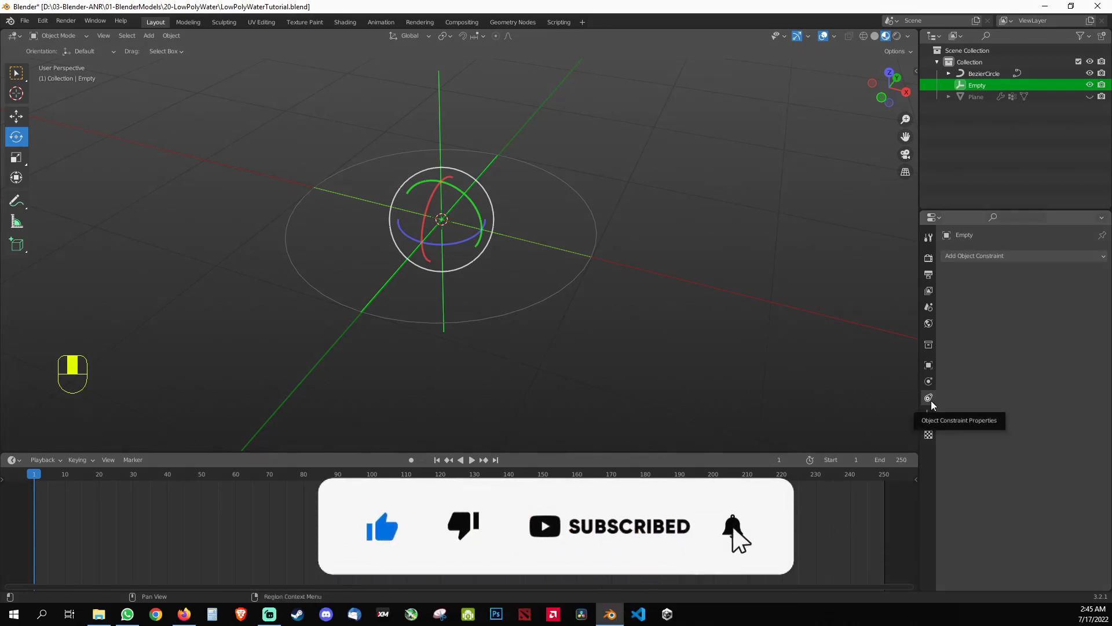
{"action": "left_click", "coordinate": [975, 258]}
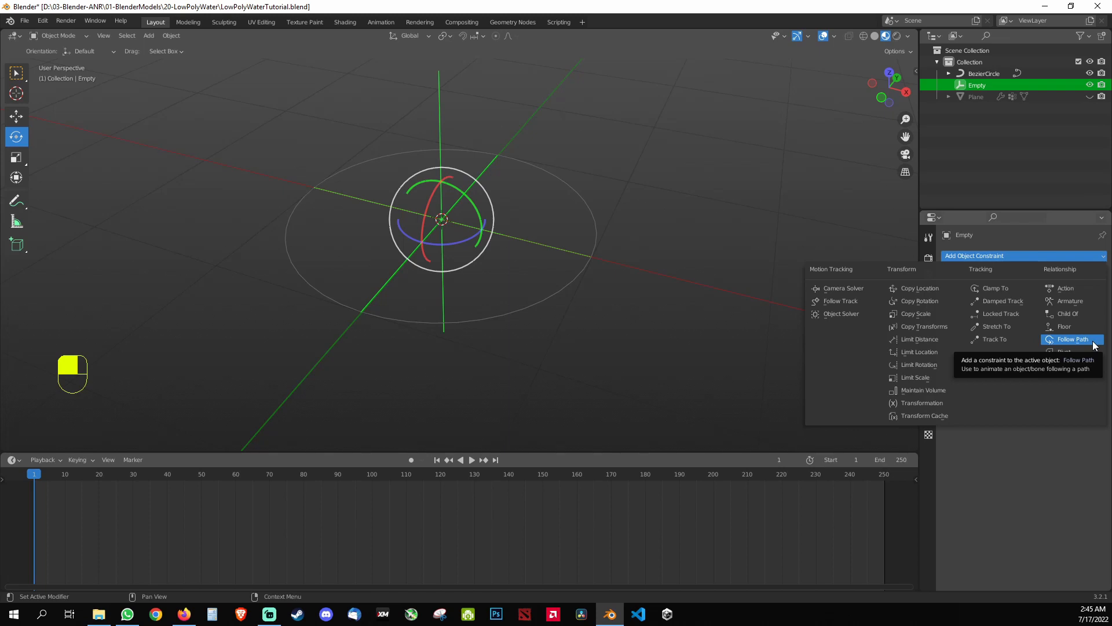
{"action": "left_click", "coordinate": [1073, 340]}
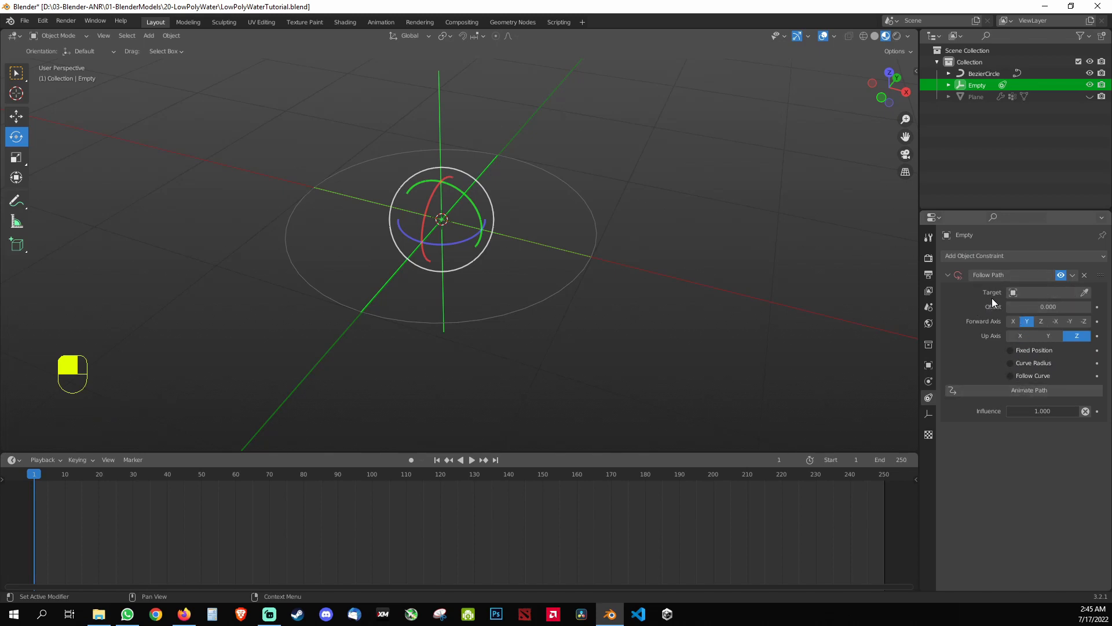
Step: Set BezierCircle as the target of the empty's Follow Path constraint
{"action": "left_click", "coordinate": [1050, 293]}
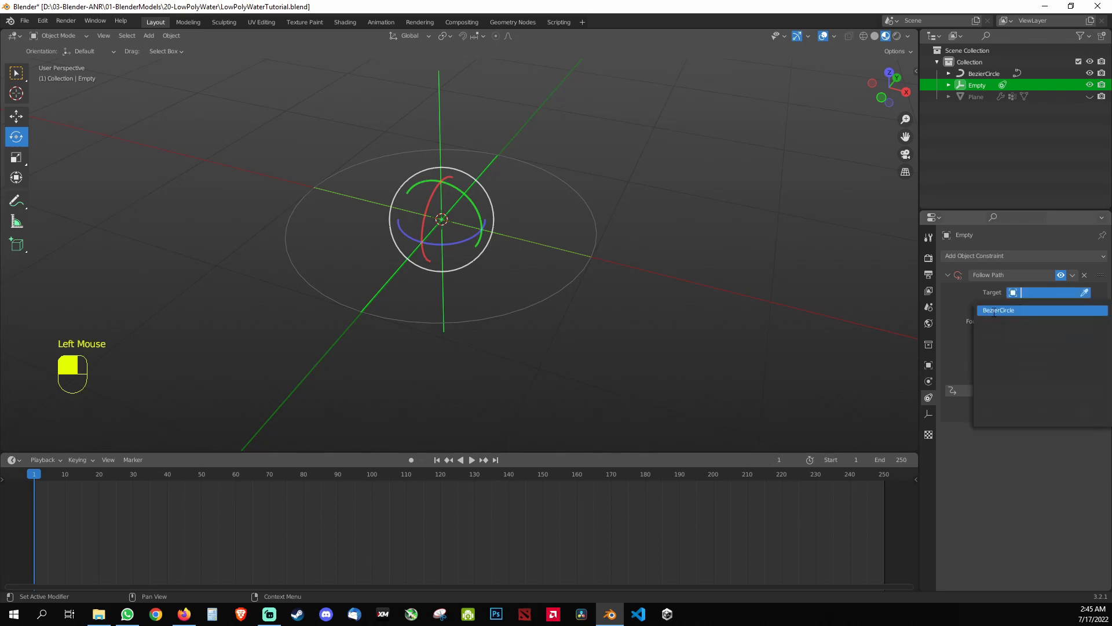
{"action": "left_click", "coordinate": [995, 310]}
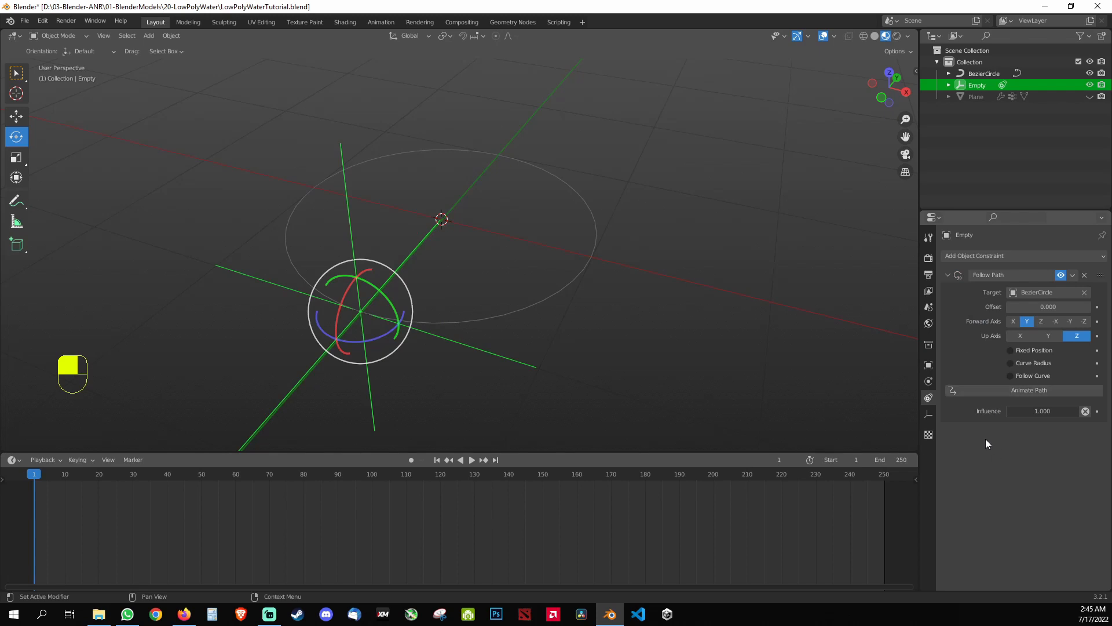
{"action": "middle_click_drag", "start_coordinate": [698, 350], "coordinate": [433, 234]}
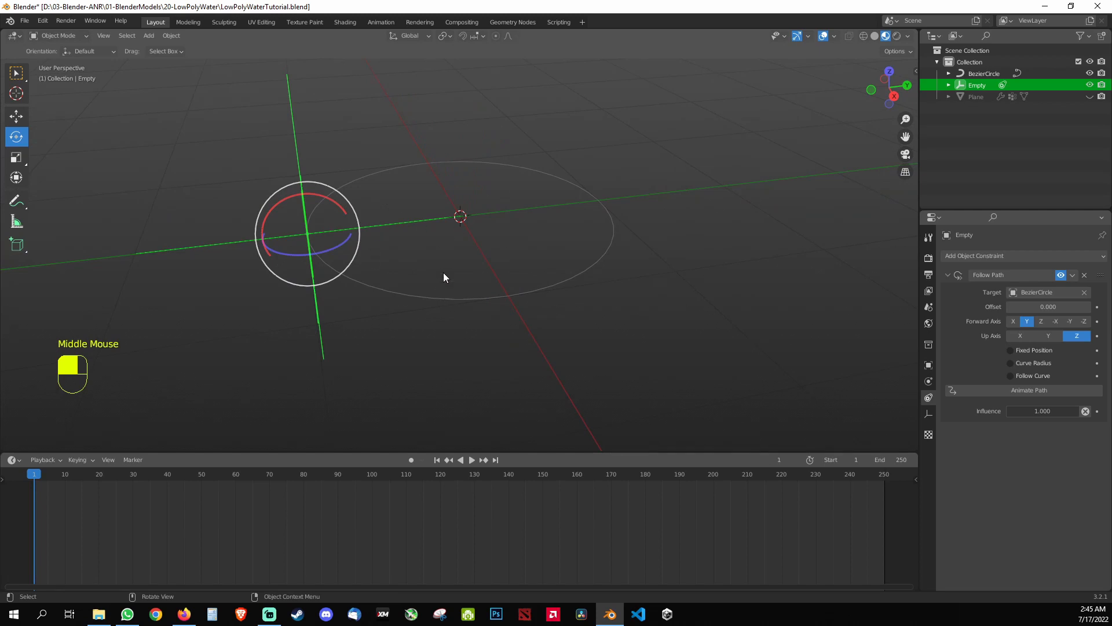
{"action": "middle_click_drag", "start_coordinate": [474, 242], "coordinate": [458, 248]}
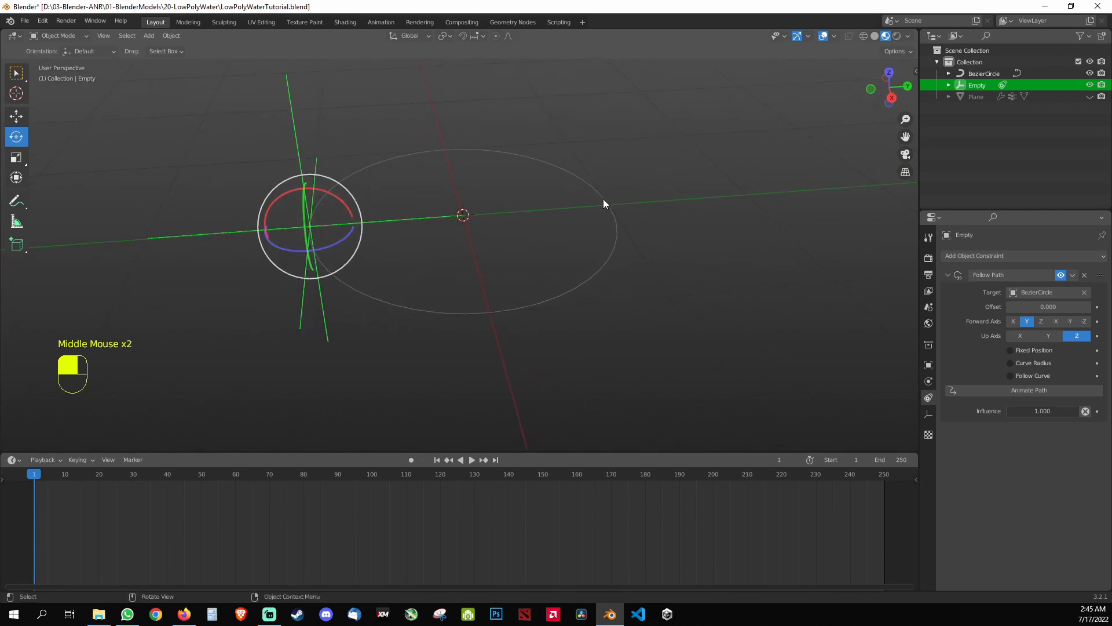
{"action": "left_click", "coordinate": [798, 184]}
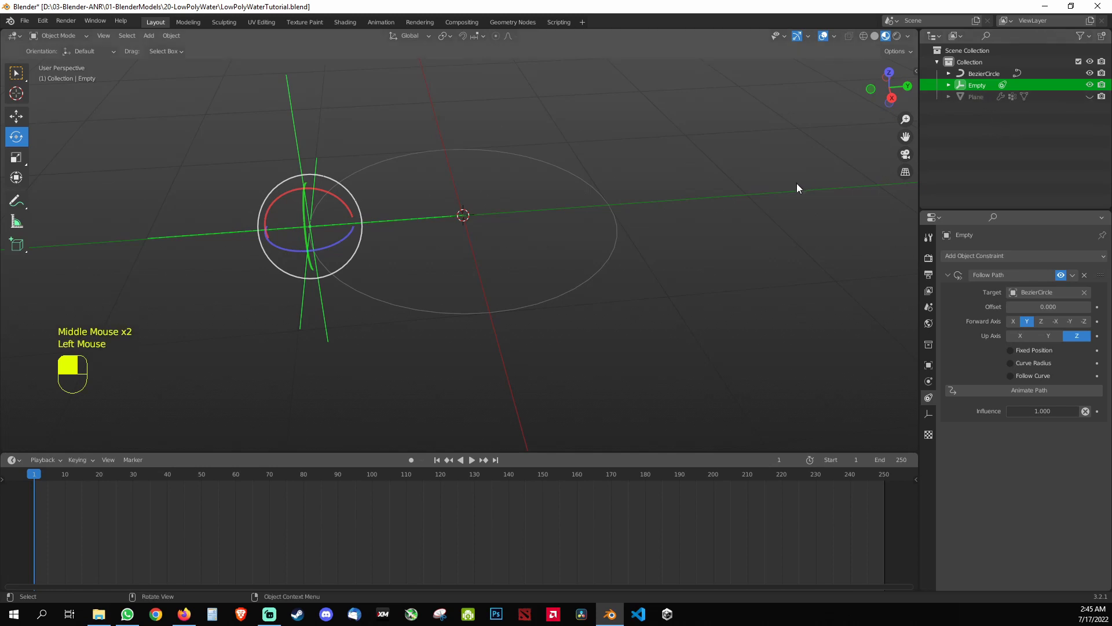
{"action": "left_click", "coordinate": [974, 88]}
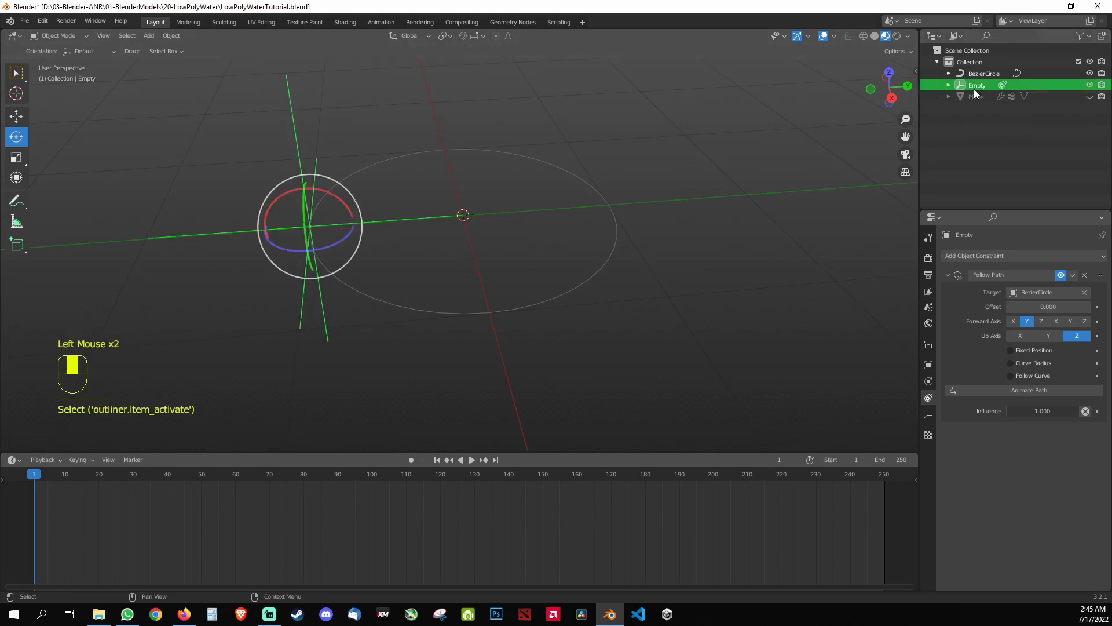
{"action": "left_click", "coordinate": [930, 399]}
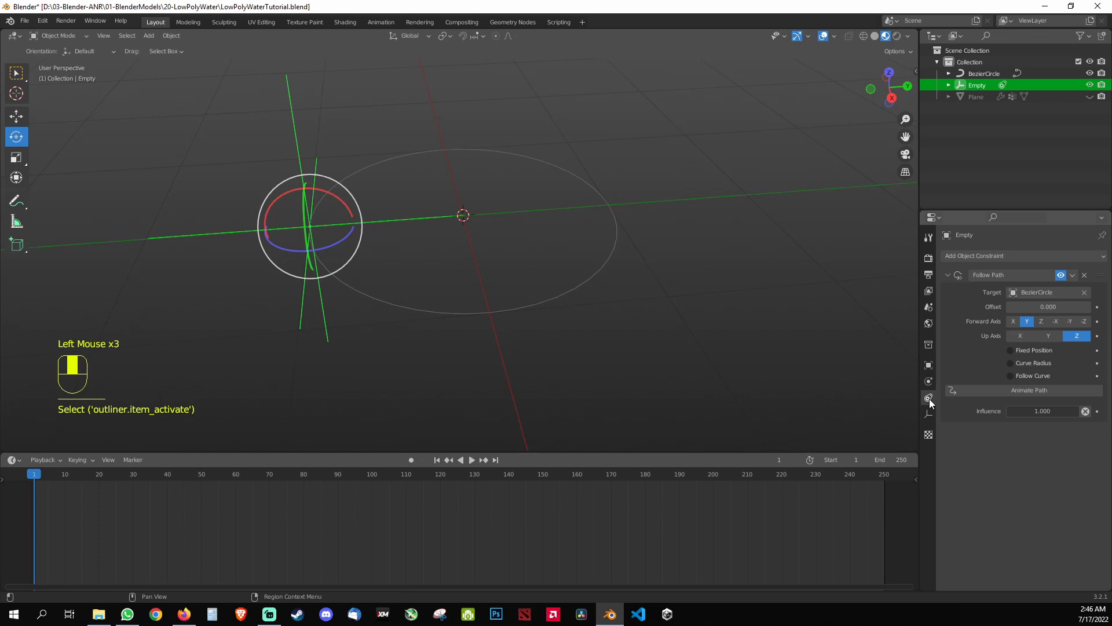
{"action": "left_click", "coordinate": [974, 258]}
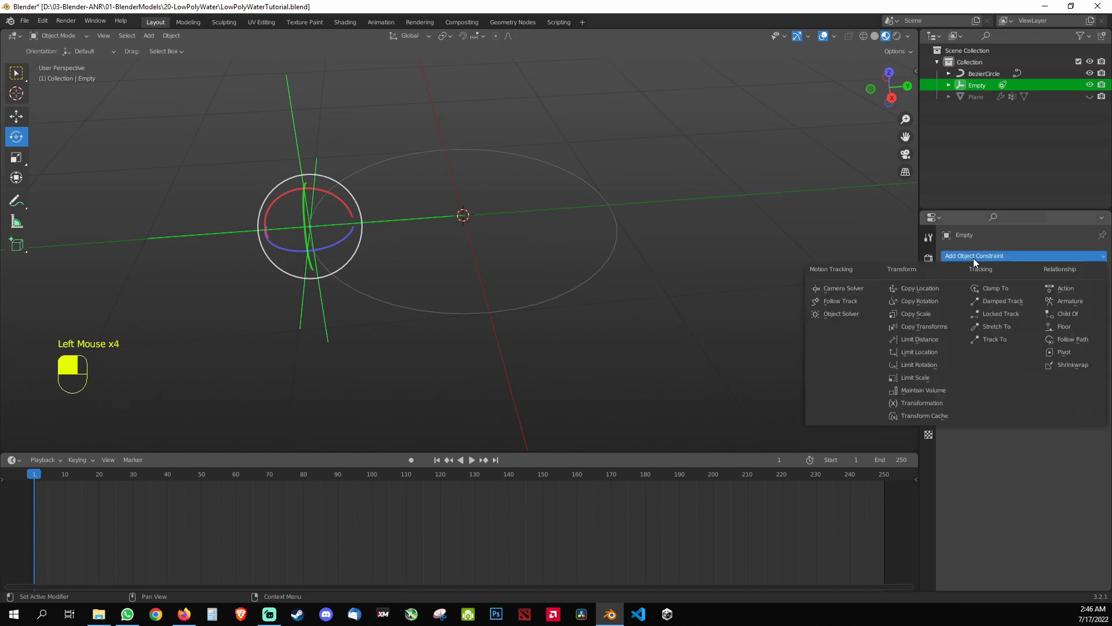
{"action": "left_click", "coordinate": [1073, 339]}
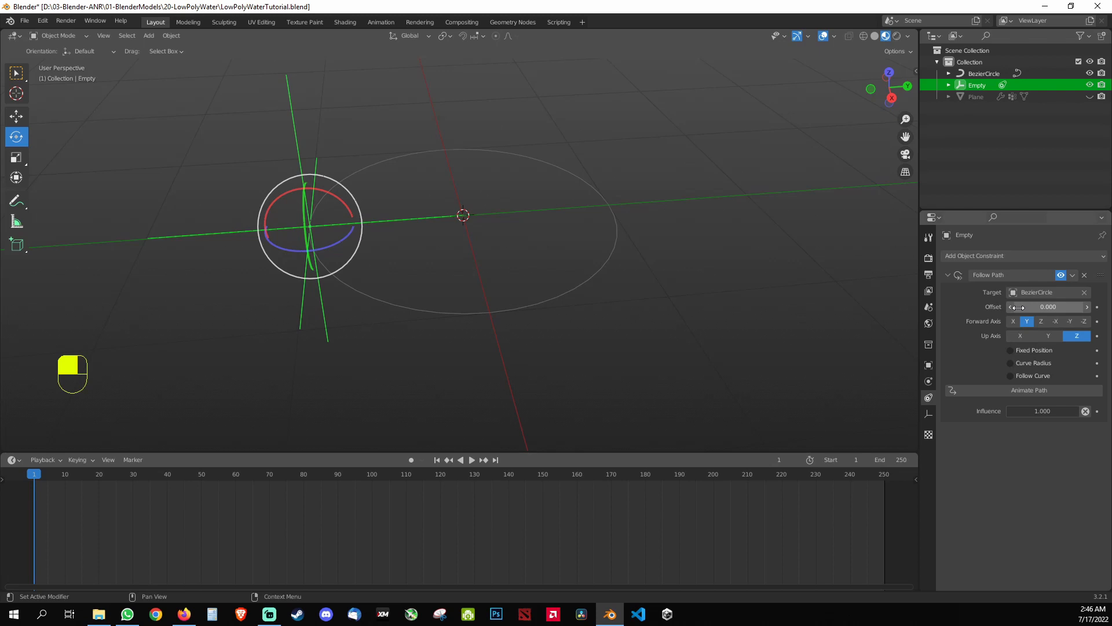
Step: Try out the Follow Path offset by moving the empty along the circle, and reset the Offset to 0
{"action": "left_click_drag", "start_coordinate": [1019, 307], "coordinate": [1066, 307]}
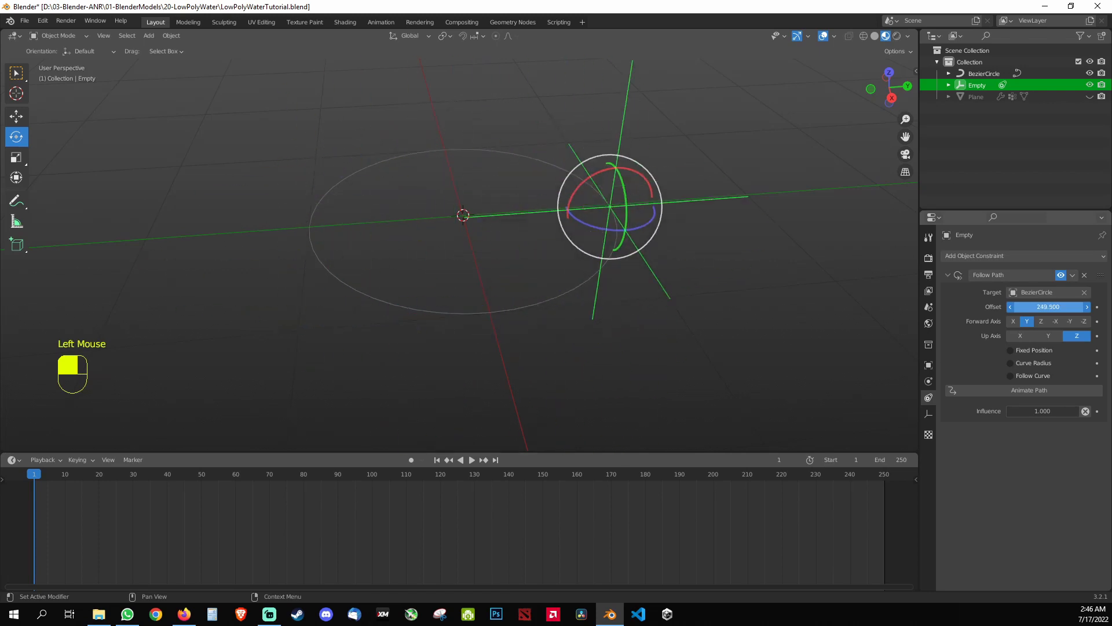
{"action": "left_click", "coordinate": [1055, 307]}
{"action": "type", "text": "0"}
{"action": "key", "text": "Return"}
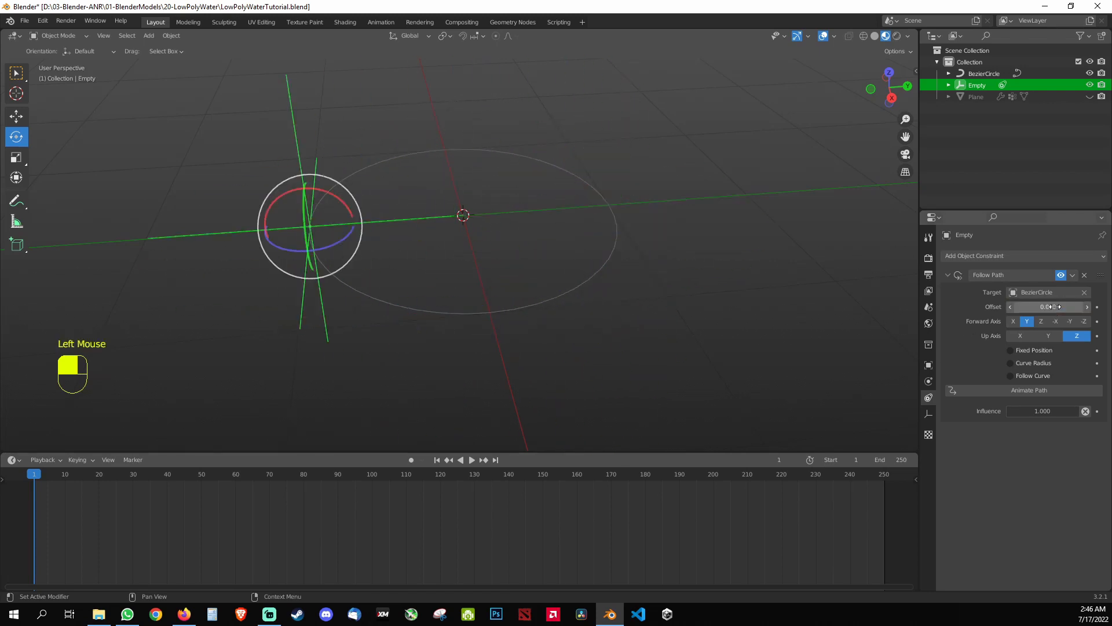
{"action": "left_click", "coordinate": [534, 455]}
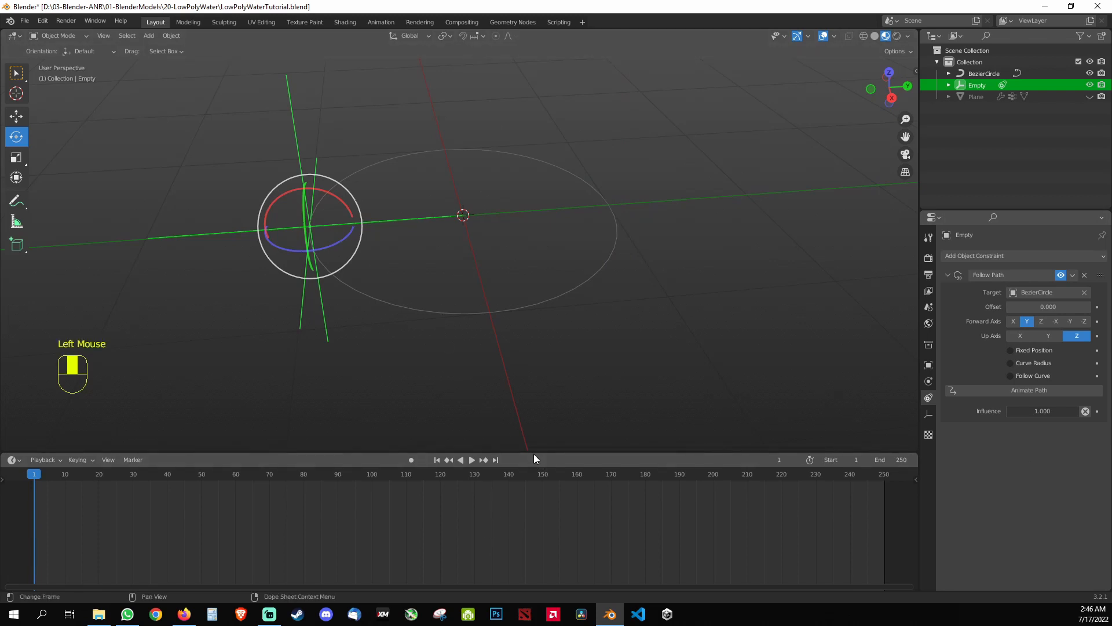
{"action": "left_click_drag", "start_coordinate": [534, 452], "coordinate": [519, 480]}
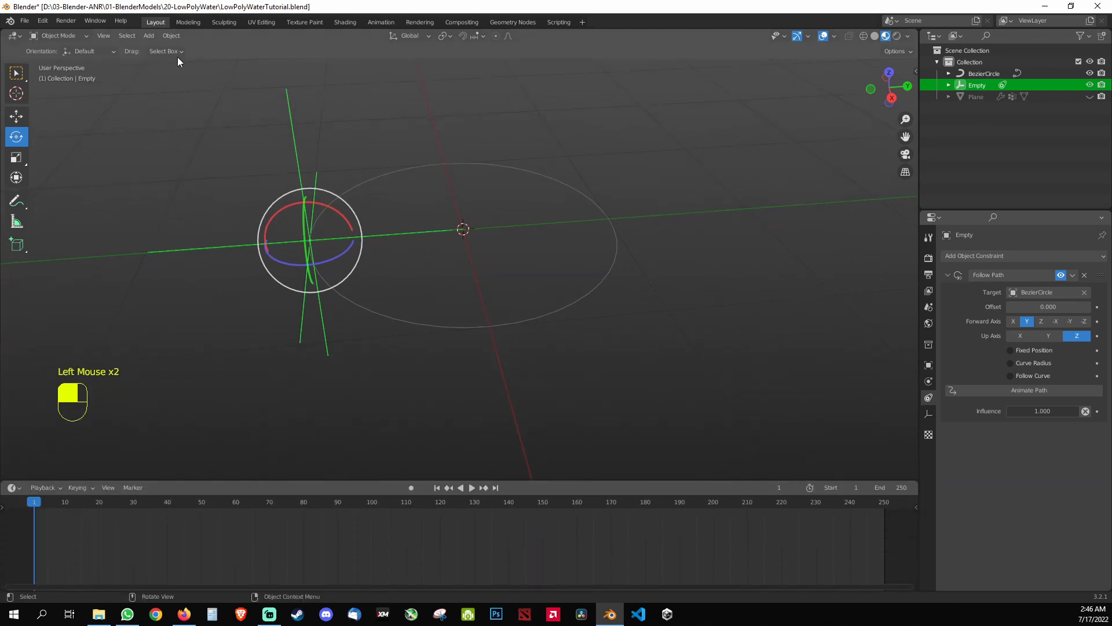
{"action": "left_click", "coordinate": [96, 20]}
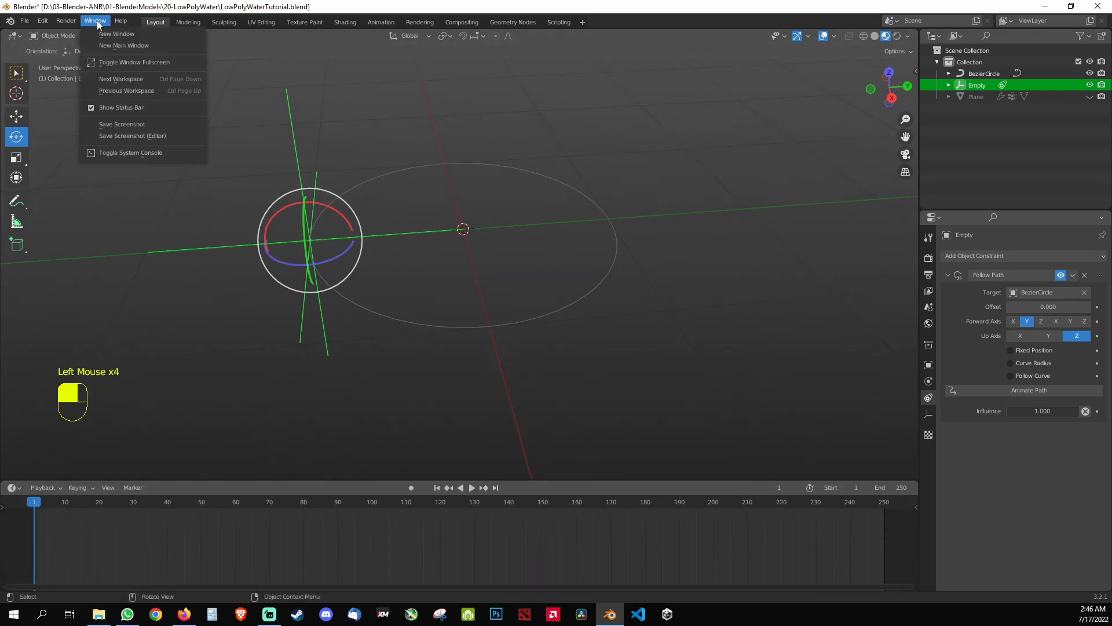
{"action": "left_click", "coordinate": [96, 21]}
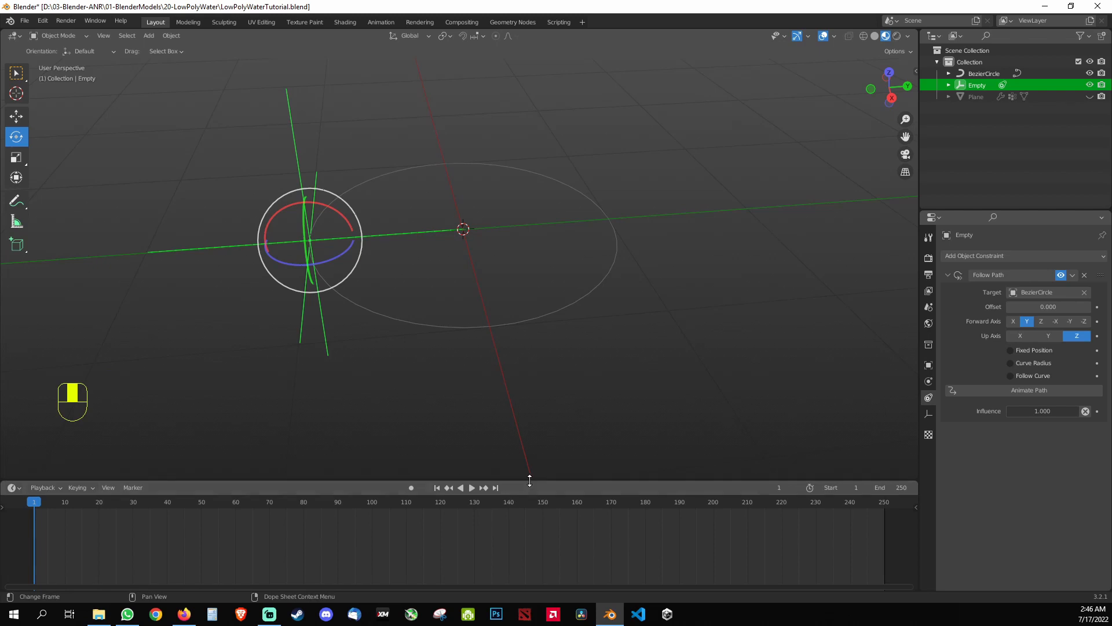
{"action": "left_click_drag", "start_coordinate": [529, 481], "coordinate": [549, 450]}
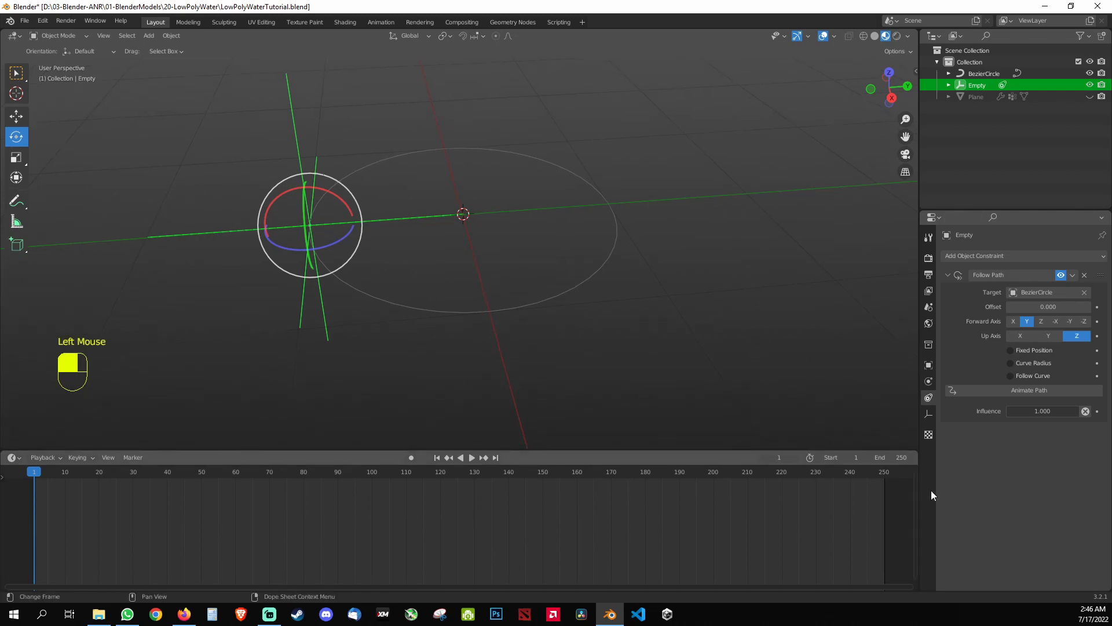
Step: Set the animation's end frame to 120
{"action": "left_click", "coordinate": [886, 458]}
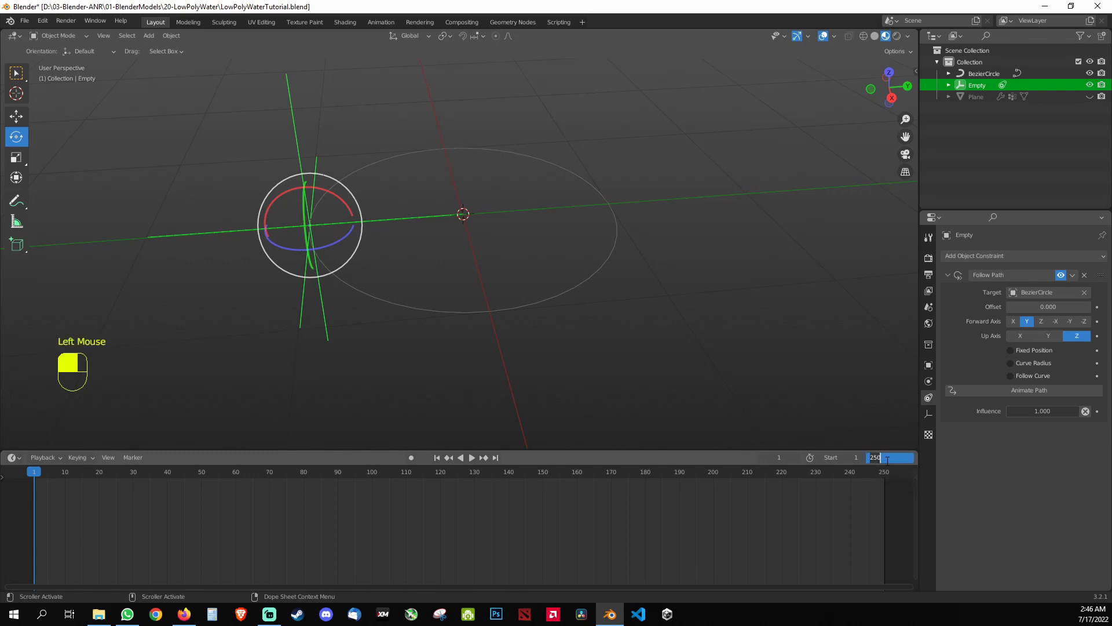
{"action": "type", "text": "120"}
{"action": "key", "text": "Return"}
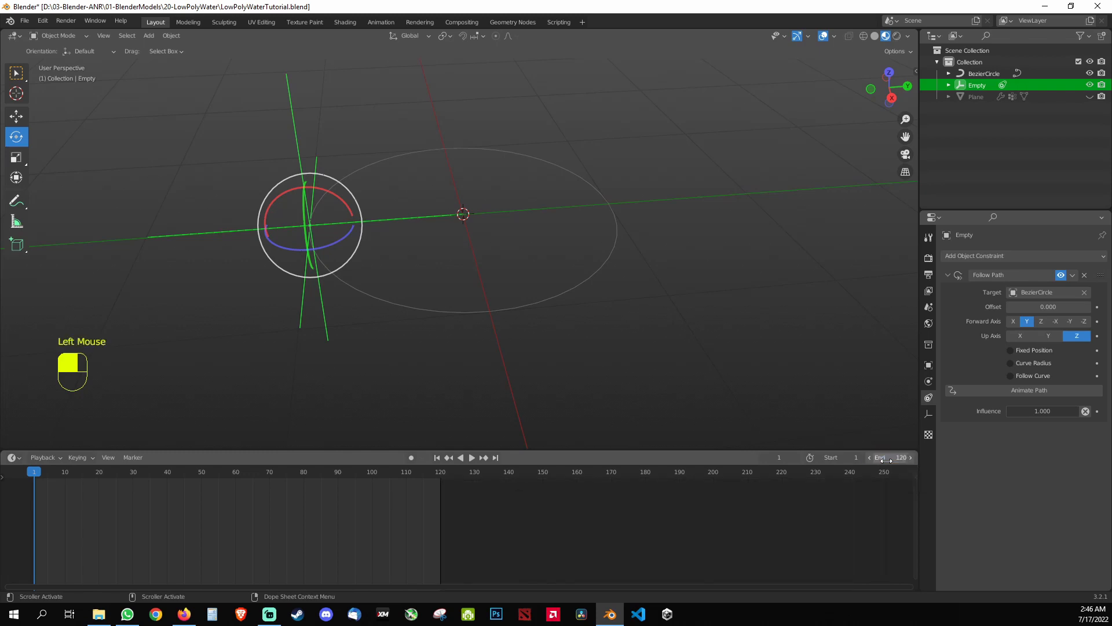
Step: Set the animation's end frame to 240
{"action": "double_click", "coordinate": [881, 458]}
{"action": "type", "text": "240"}
{"action": "key", "text": "Return"}
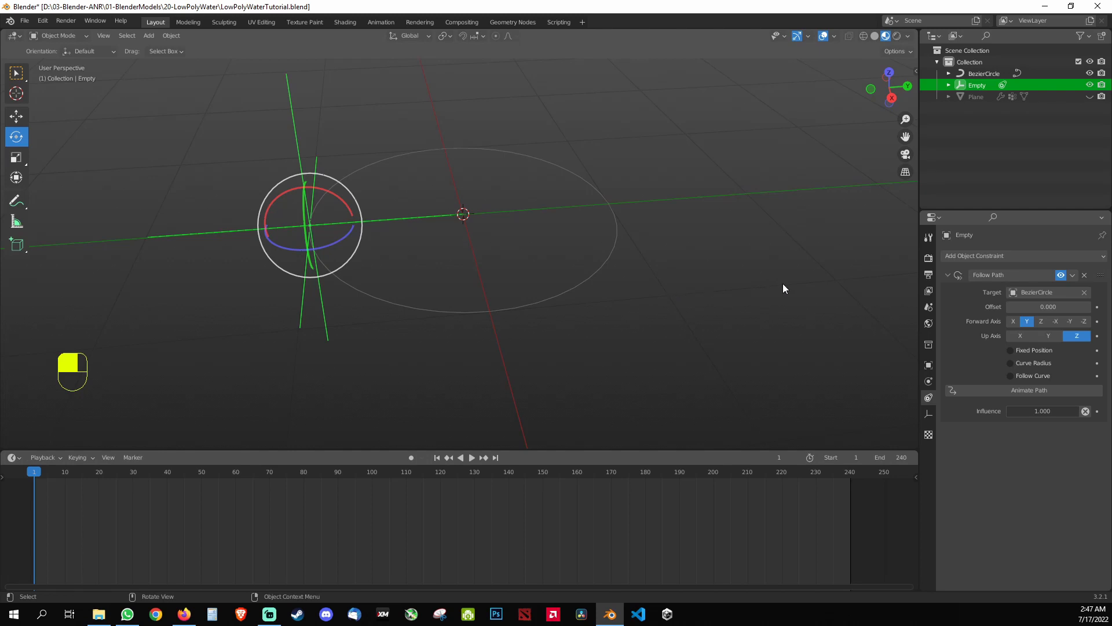
Step: Insert a keyframe at frame 1 for the empty's Follow Path Offset at 0
{"action": "left_click", "coordinate": [670, 228]}
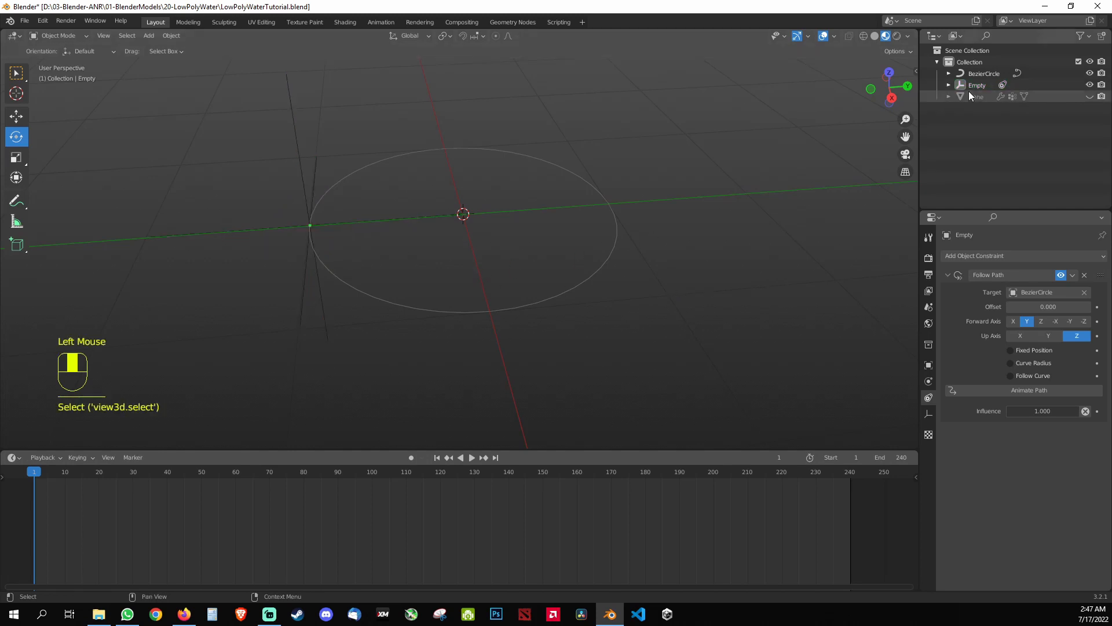
{"action": "double_click", "coordinate": [974, 86]}
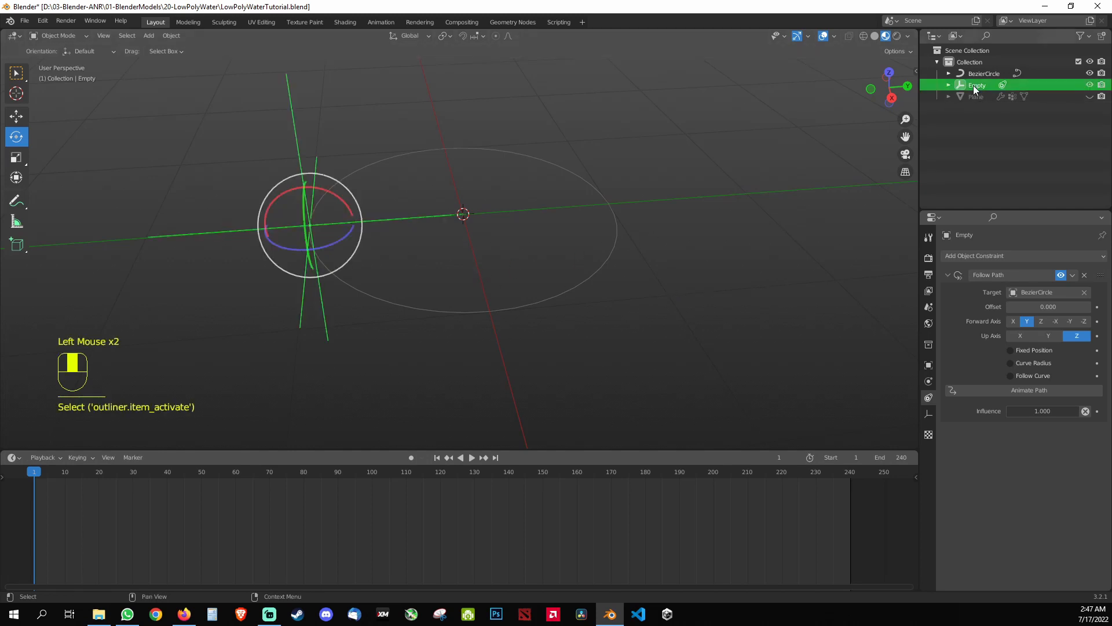
{"action": "left_click", "coordinate": [930, 398]}
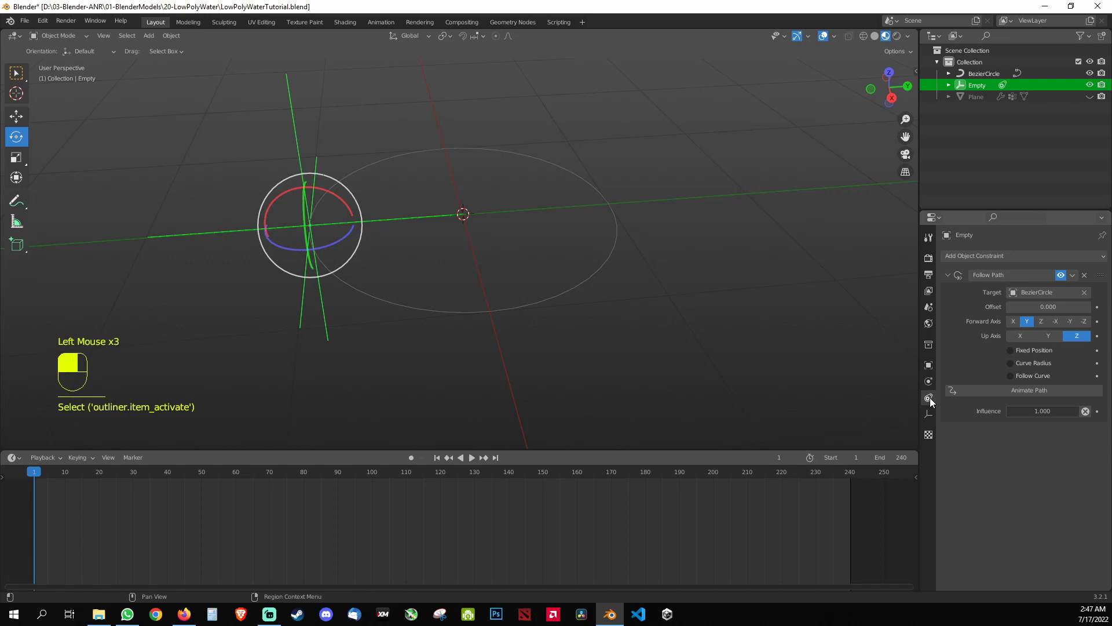
{"action": "left_click", "coordinate": [1054, 306]}
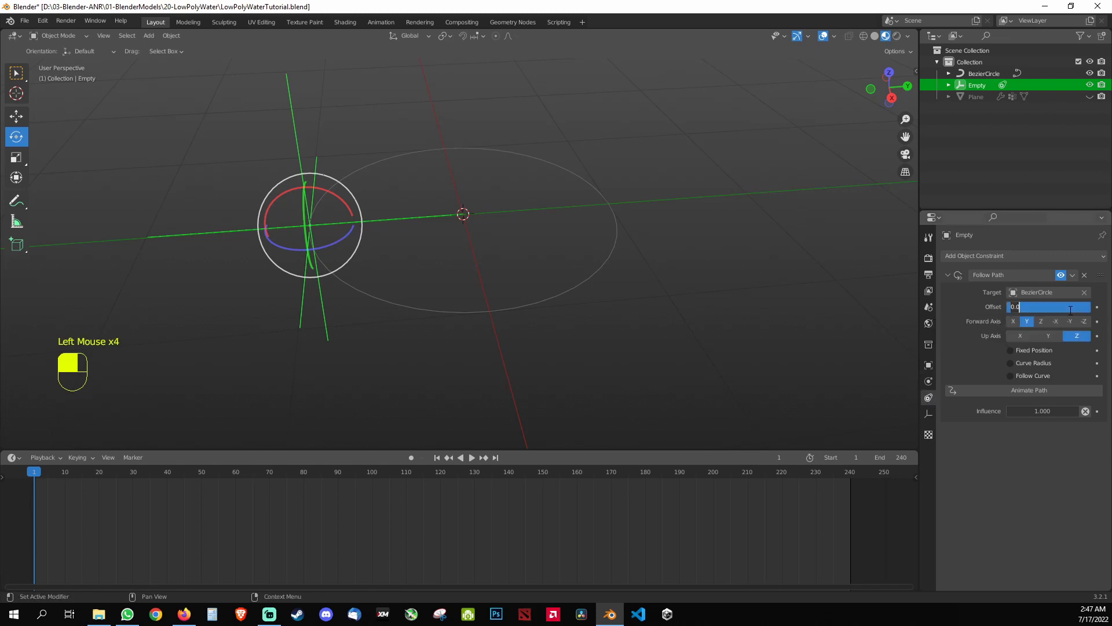
{"action": "key", "text": "Return"}
{"action": "right_click", "coordinate": [1038, 306]}
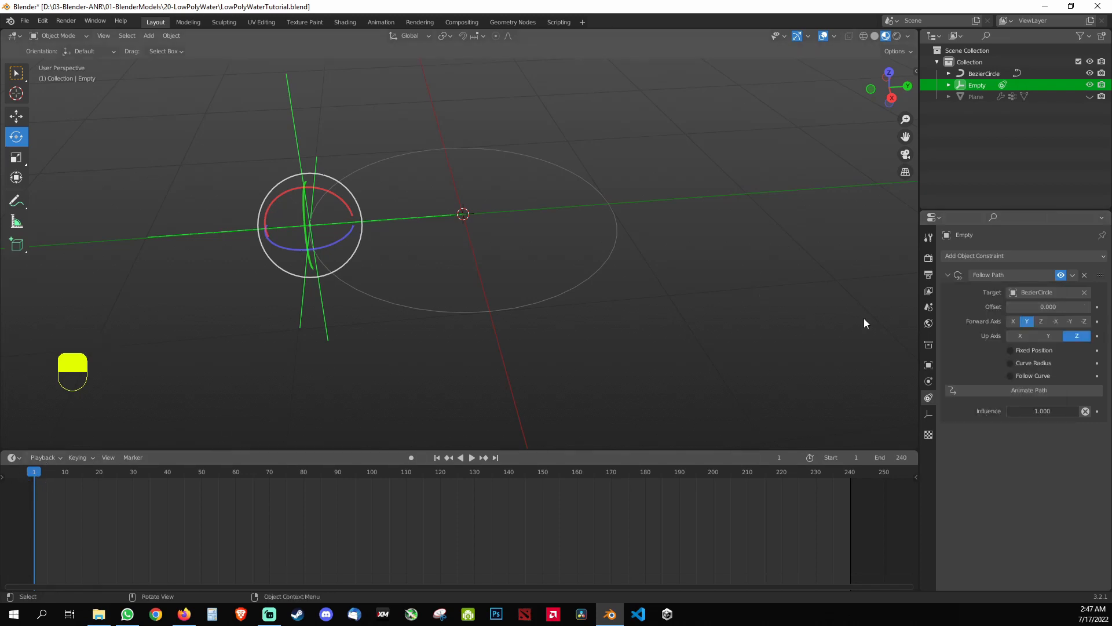
{"action": "right_click", "coordinate": [1040, 307]}
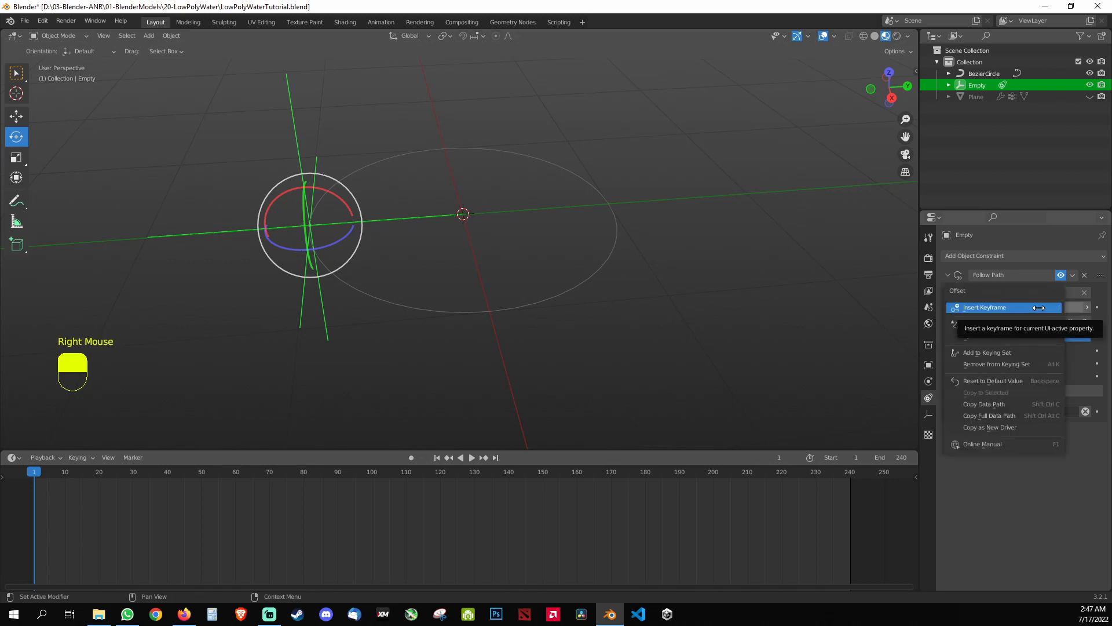
{"action": "left_click", "coordinate": [1038, 308]}
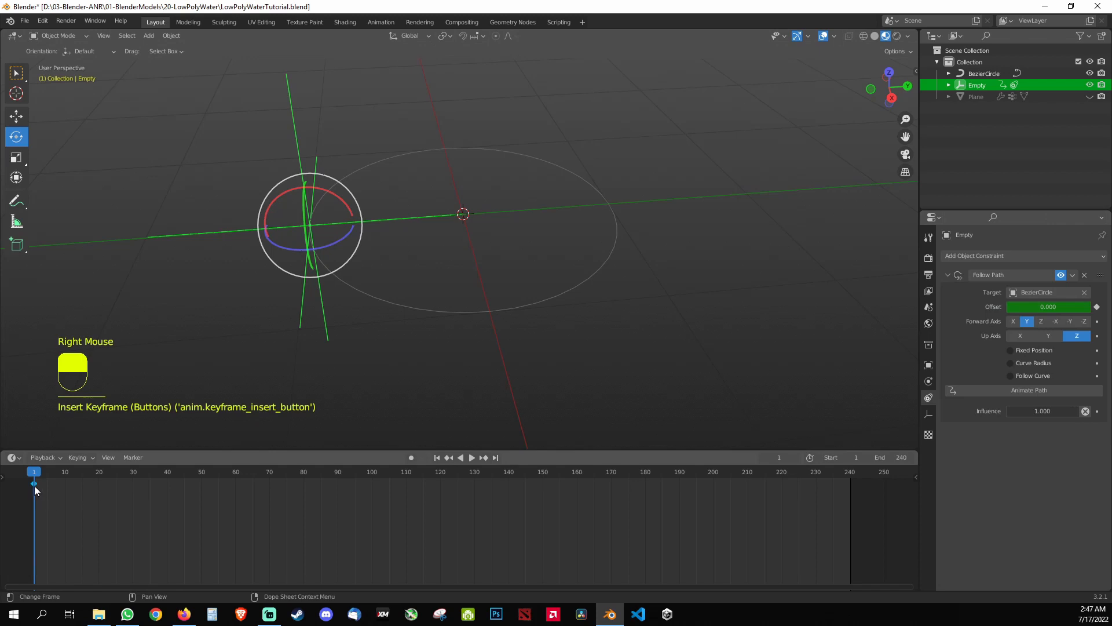
{"action": "left_click", "coordinate": [67, 499]}
{"action": "left_click", "coordinate": [82, 475]}
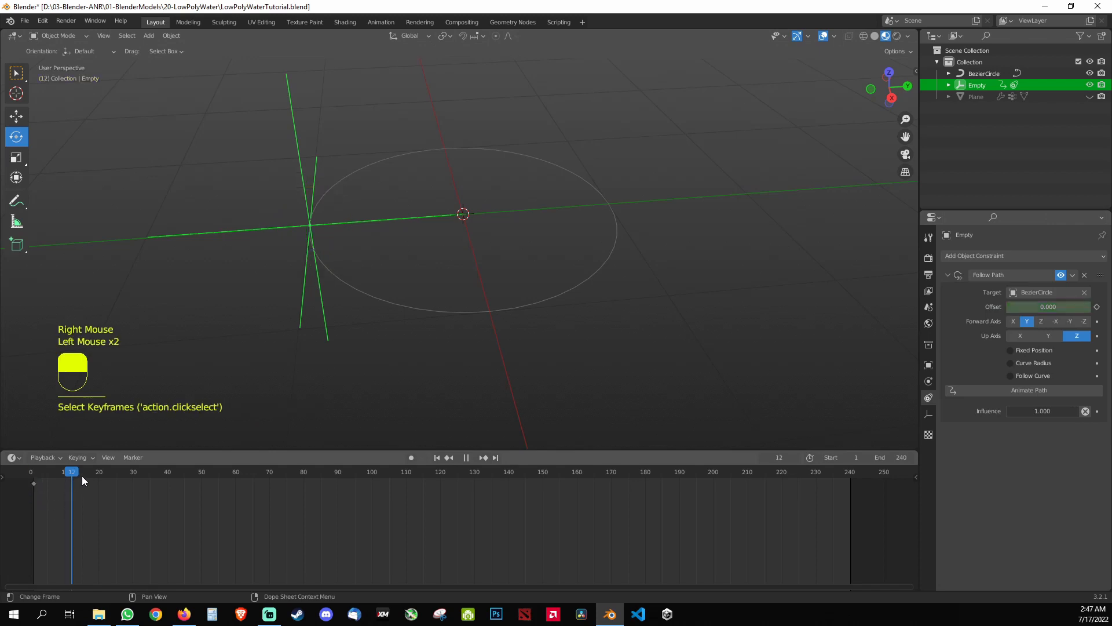
{"action": "left_click", "coordinate": [34, 484]}
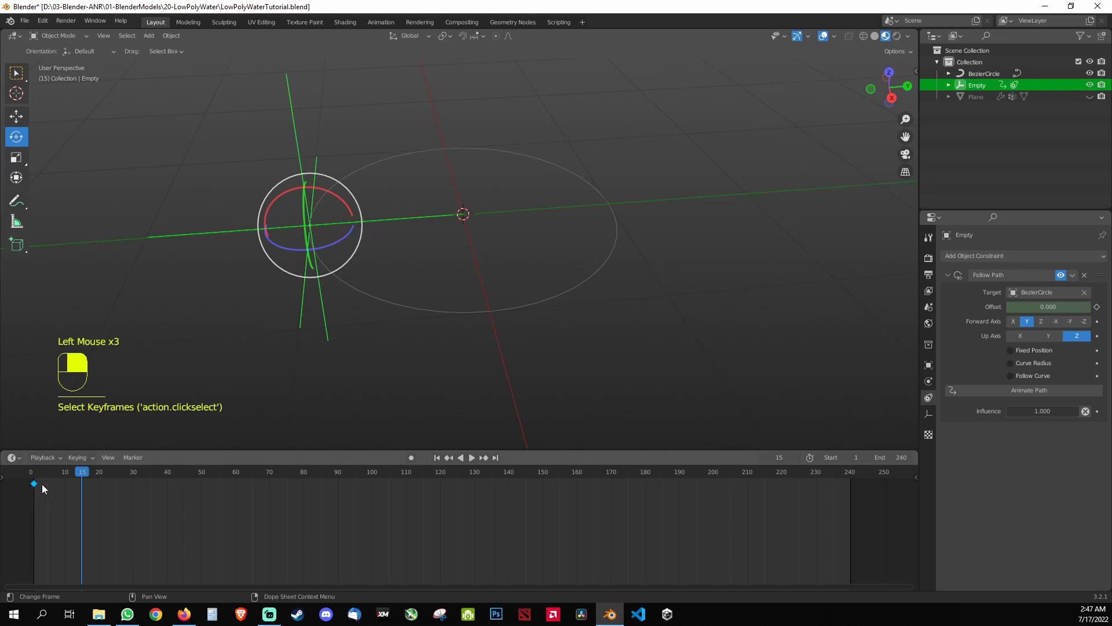
{"action": "left_click_drag", "start_coordinate": [71, 473], "coordinate": [34, 474]}
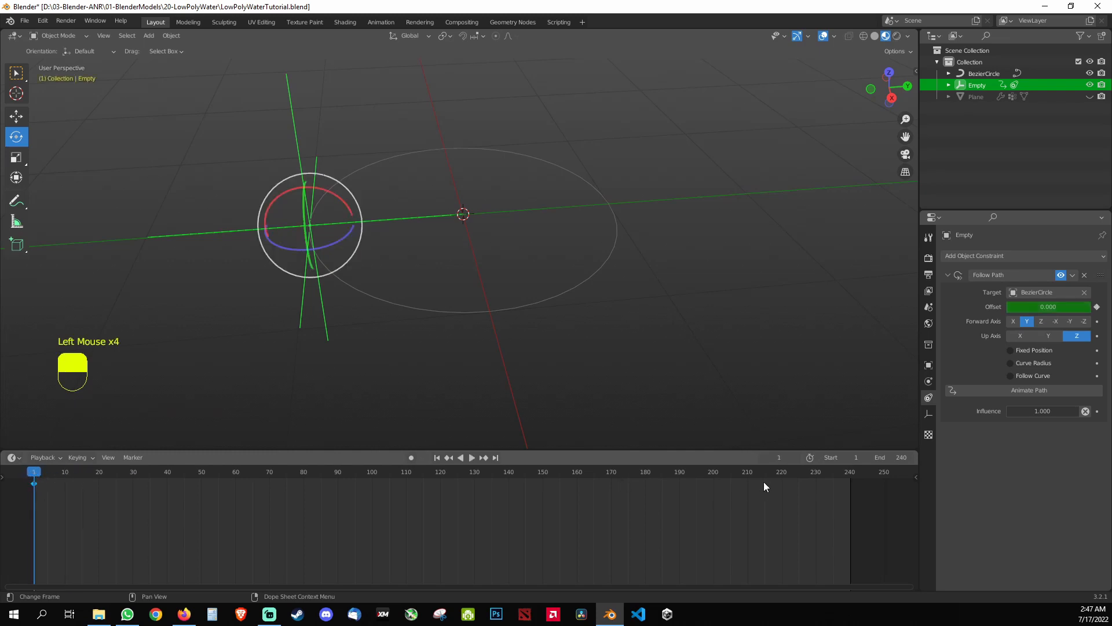
Step: Insert a keyframe at frame 241 for the empty's Follow Path Offset at 100
{"action": "left_click", "coordinate": [849, 471]}
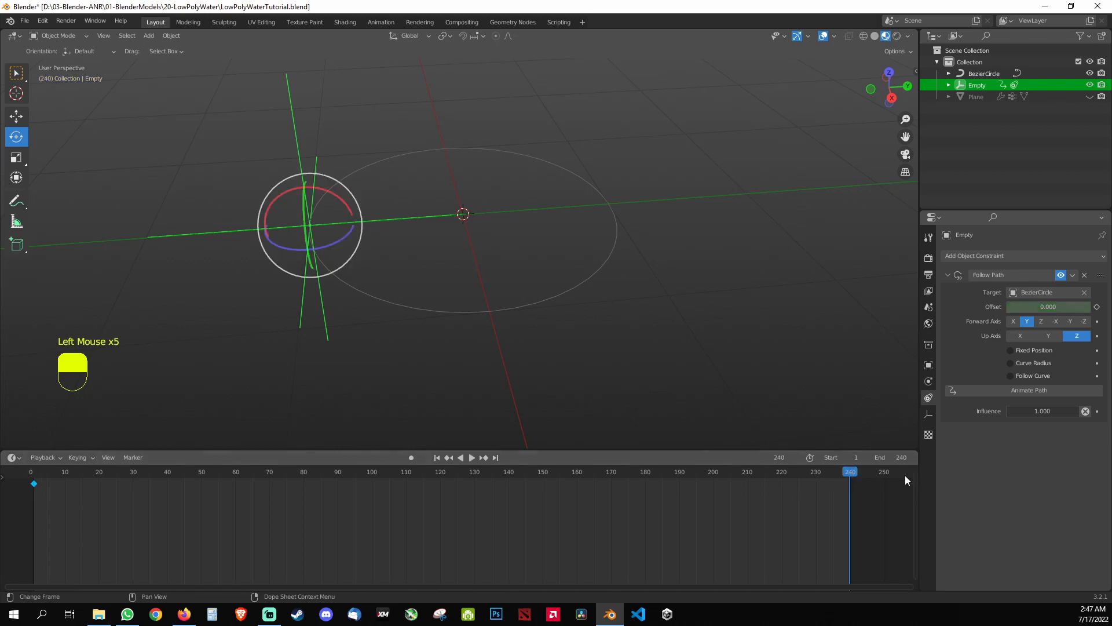
{"action": "left_click", "coordinate": [778, 458]}
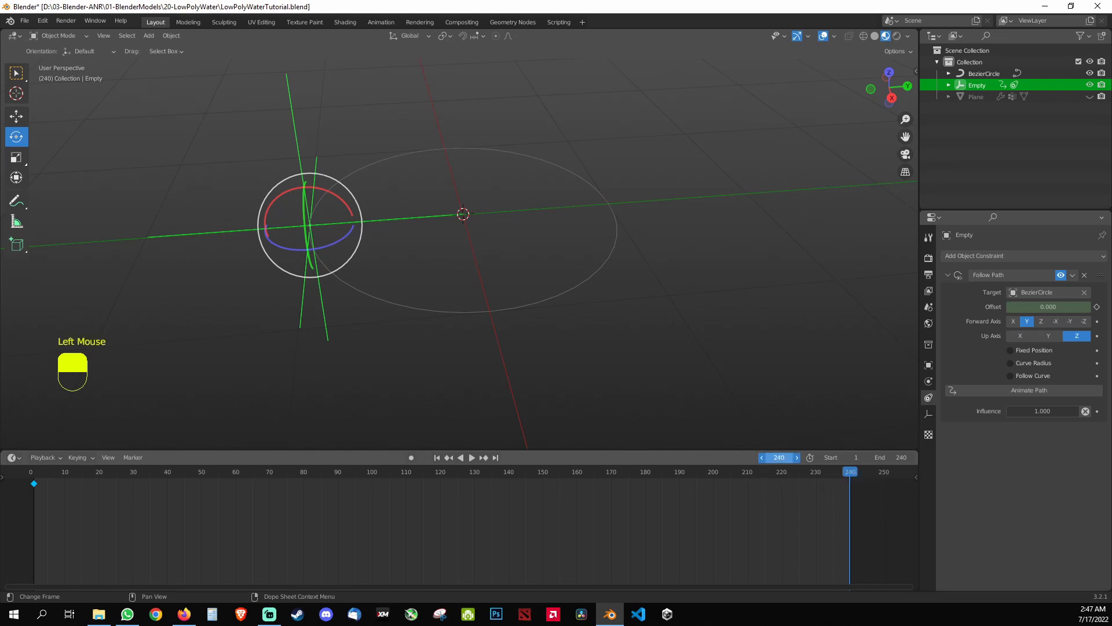
{"action": "type", "text": "241"}
{"action": "key", "text": "Return"}
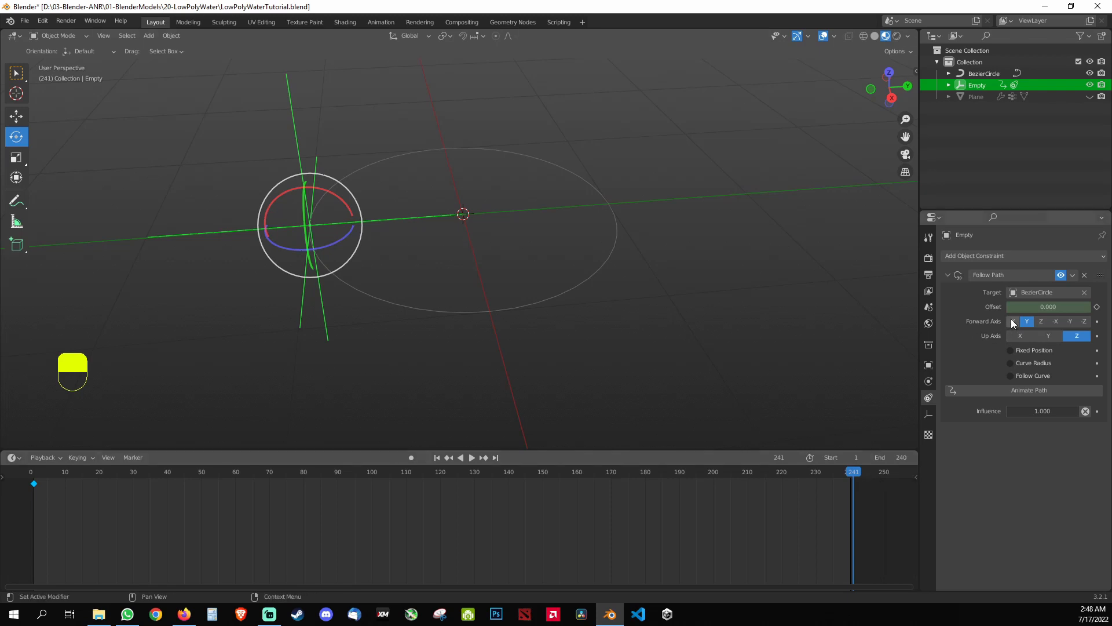
{"action": "left_click", "coordinate": [1049, 307]}
{"action": "type", "text": "100"}
{"action": "key", "text": "KP_Enter"}
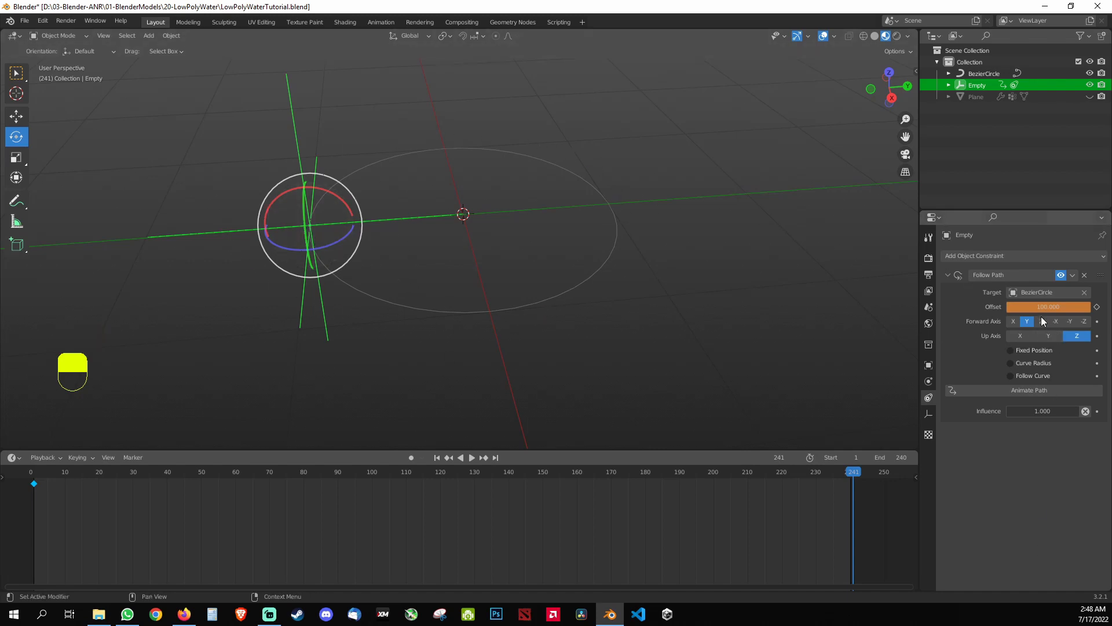
{"action": "right_click", "coordinate": [1038, 307]}
{"action": "left_click", "coordinate": [1013, 307]}
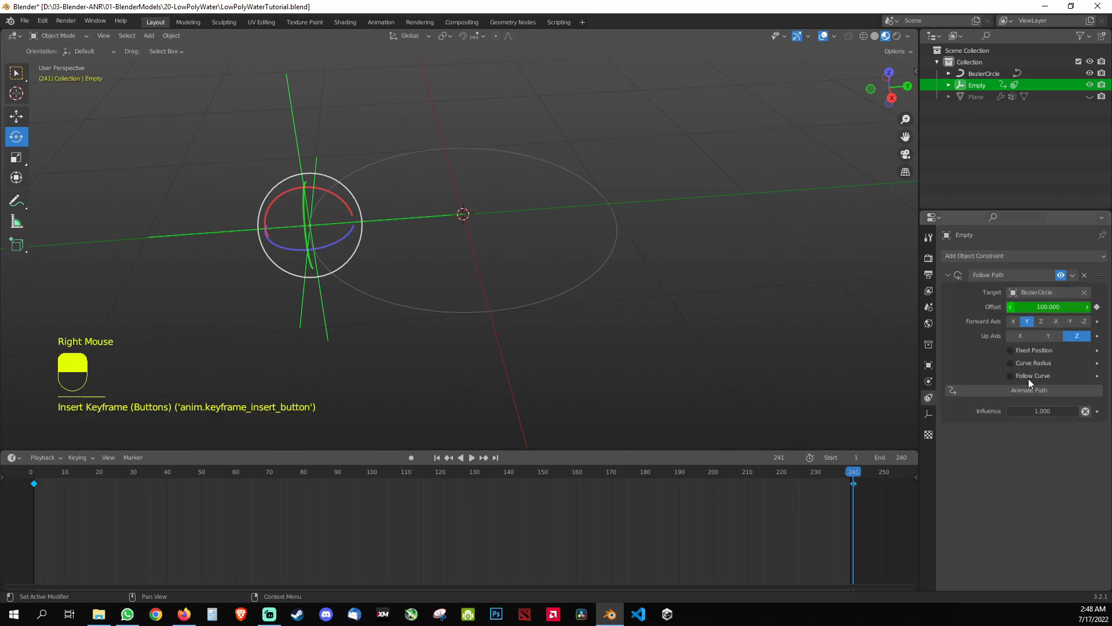
{"action": "left_click", "coordinate": [1010, 494]}
Step: Play back the empty's movement around the circle, stop it, and return to frame 1
{"action": "left_click", "coordinate": [437, 458]}
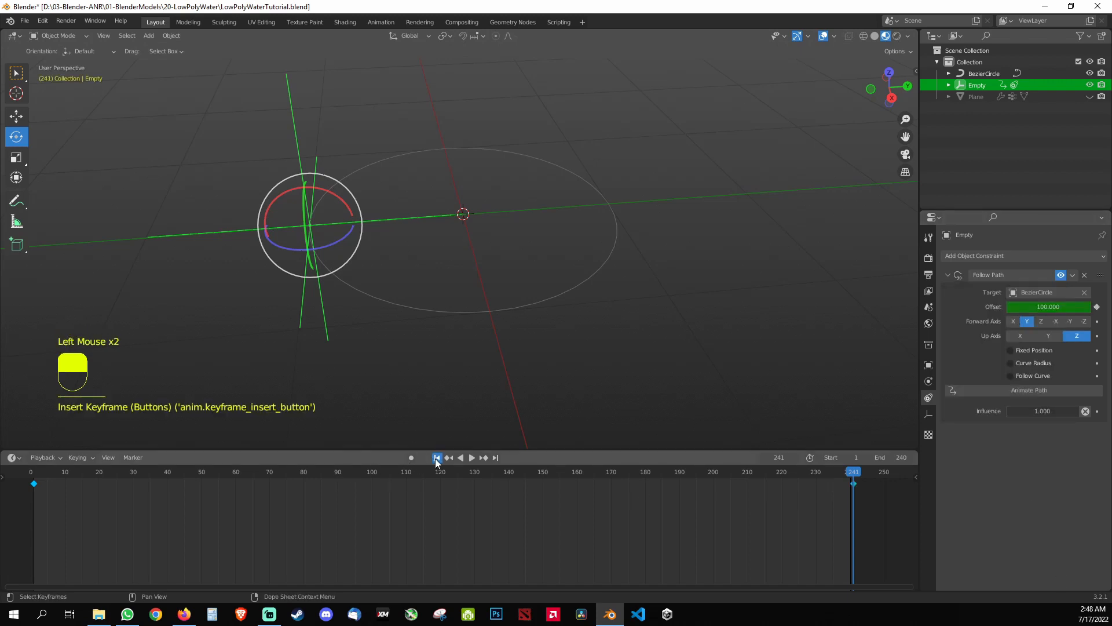
{"action": "left_click", "coordinate": [472, 458]}
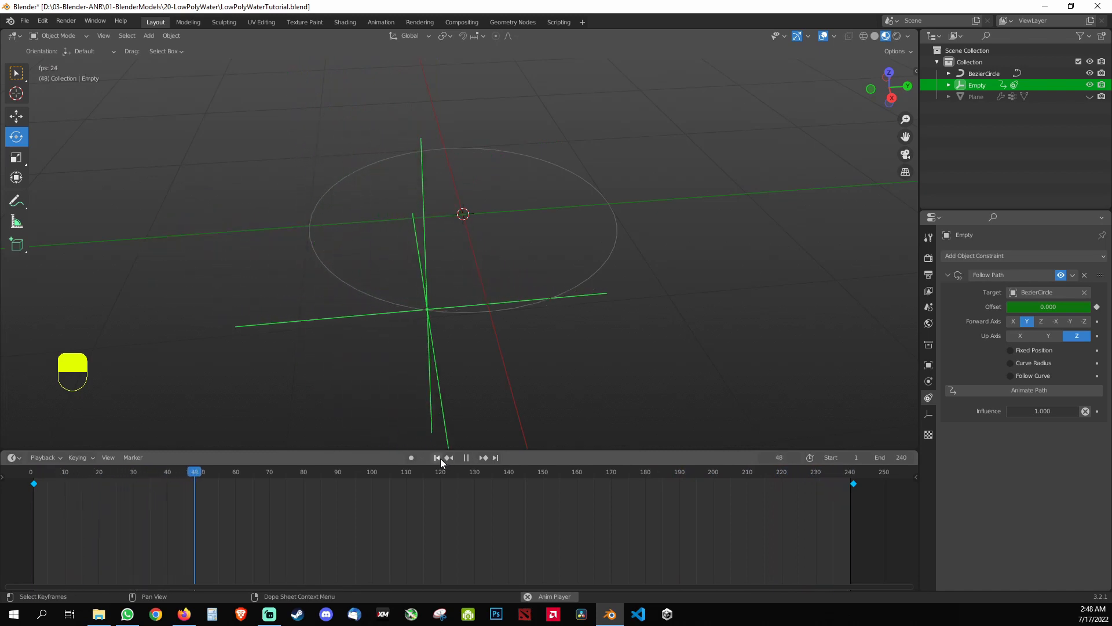
{"action": "left_click", "coordinate": [465, 458]}
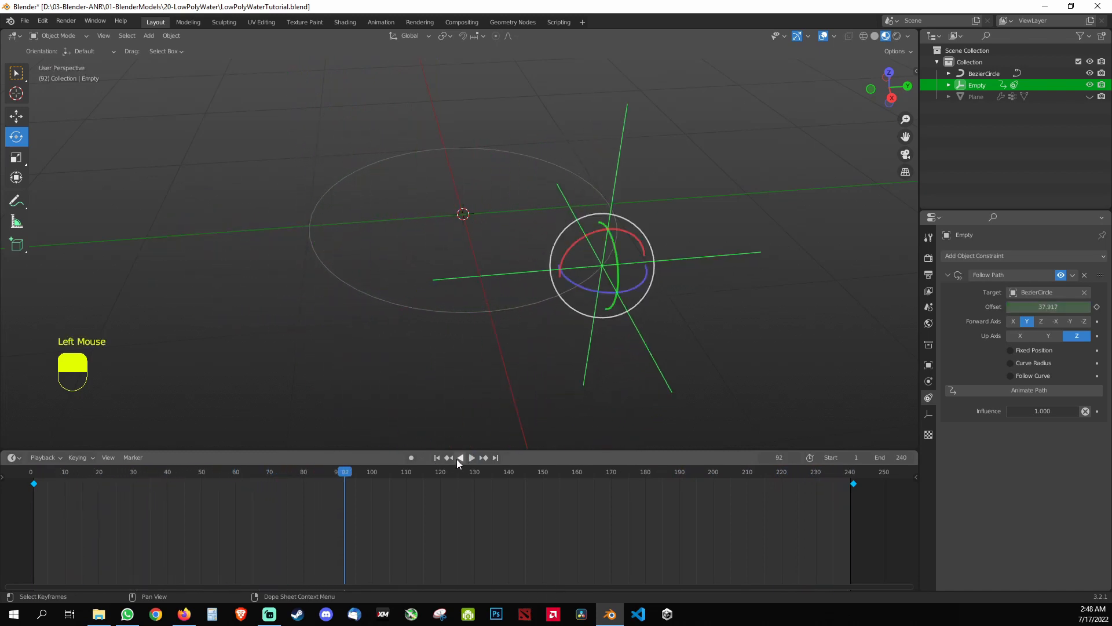
{"action": "left_click", "coordinate": [436, 457]}
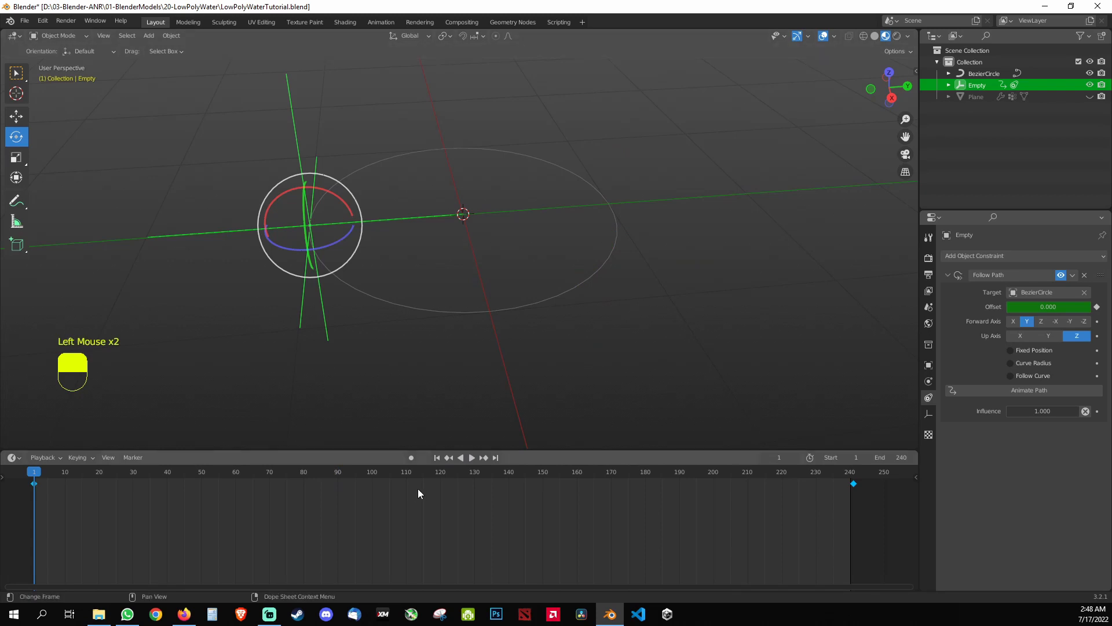
Step: Unhide the water plane in the viewport and make it the selected object
{"action": "left_click", "coordinate": [614, 306]}
{"action": "middle_click", "coordinate": [677, 274]}
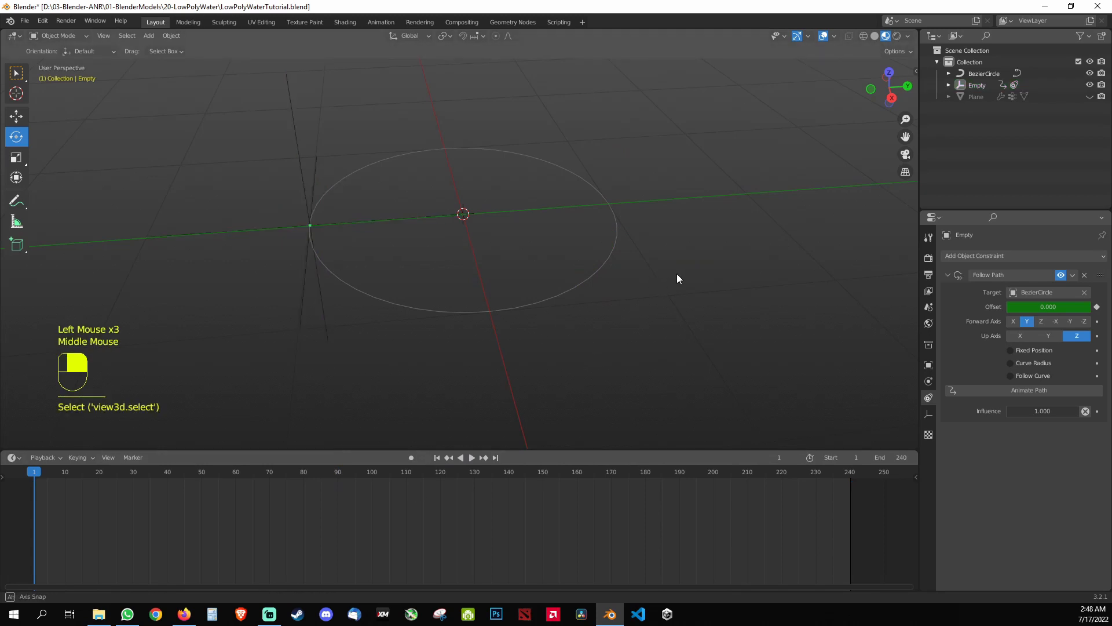
{"action": "middle_click_drag", "start_coordinate": [677, 278], "coordinate": [659, 269]}
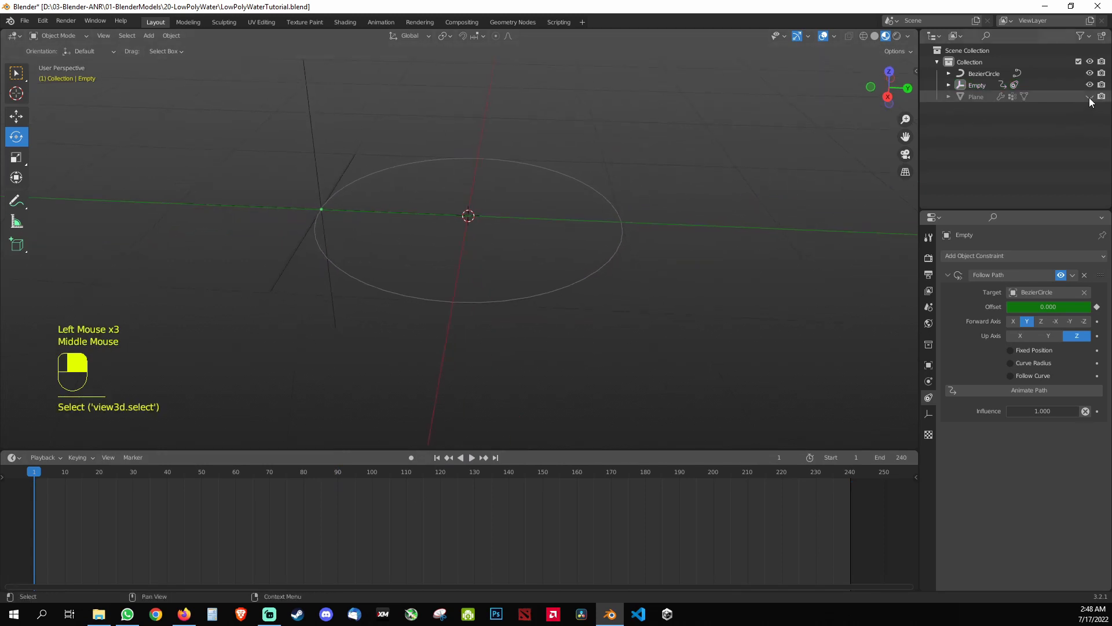
{"action": "left_click", "coordinate": [1089, 99]}
{"action": "left_click", "coordinate": [1061, 98]}
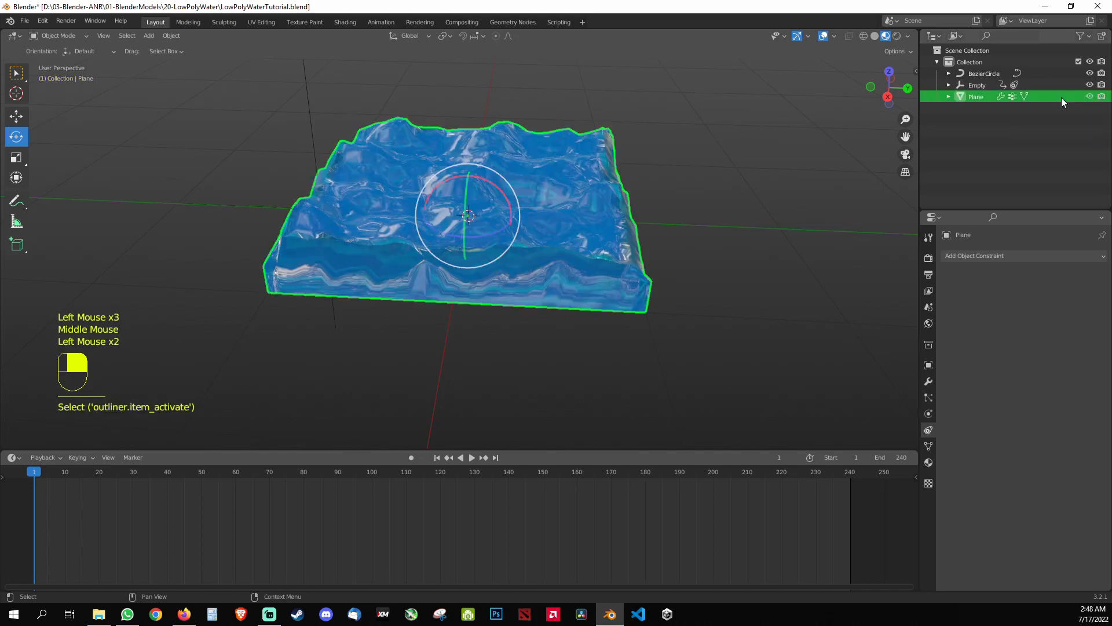
{"action": "middle_click_drag", "start_coordinate": [802, 150], "coordinate": [733, 126]}
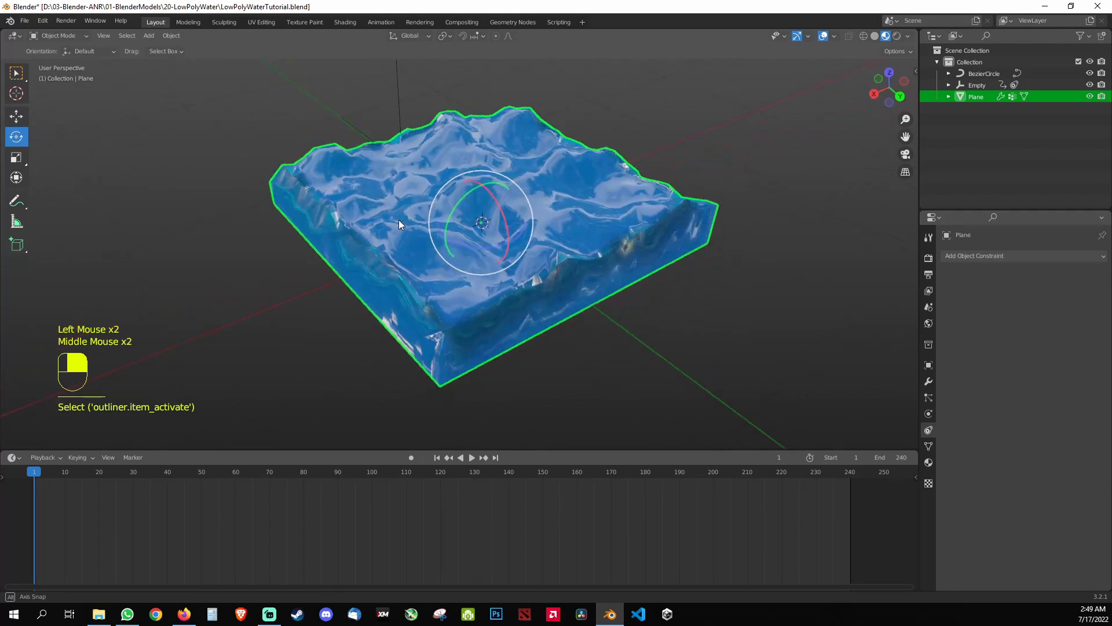
{"action": "middle_click_drag", "start_coordinate": [399, 220], "coordinate": [499, 219]}
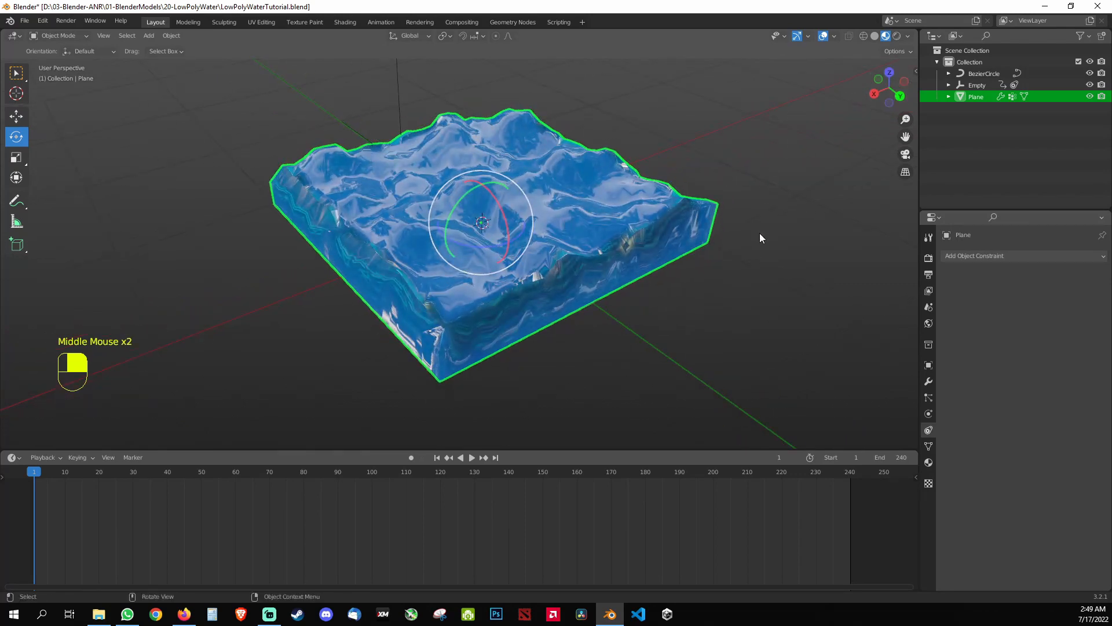
{"action": "left_click", "coordinate": [669, 314]}
{"action": "left_click", "coordinate": [579, 242]}
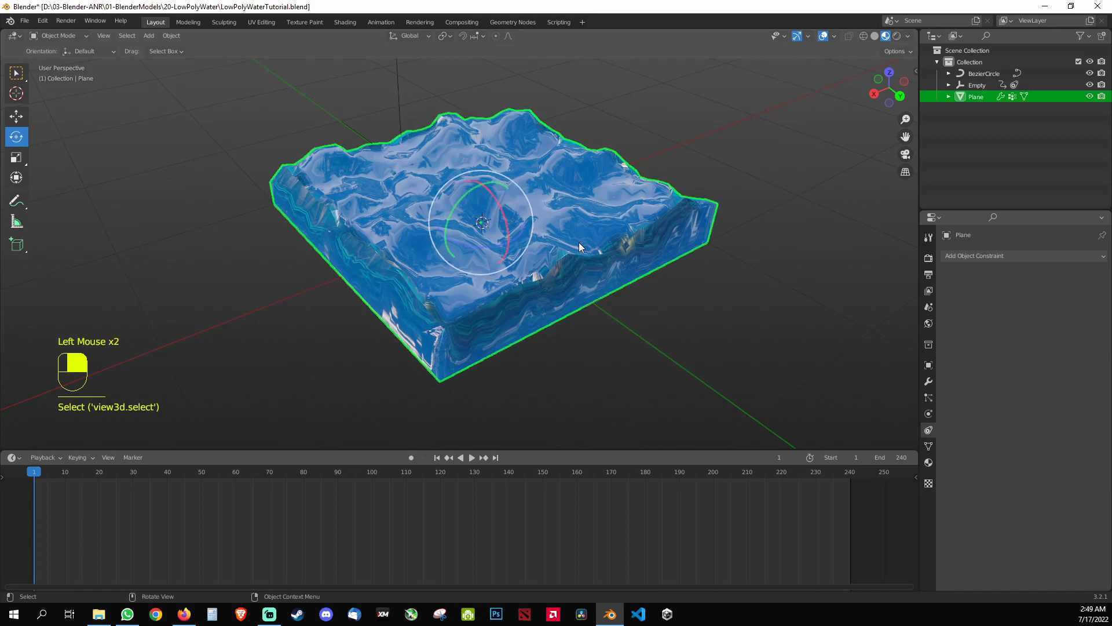
Step: Try out Object texture coordinates in the water plane's Displace modifier and switch them back to Local
{"action": "left_click", "coordinate": [929, 381]}
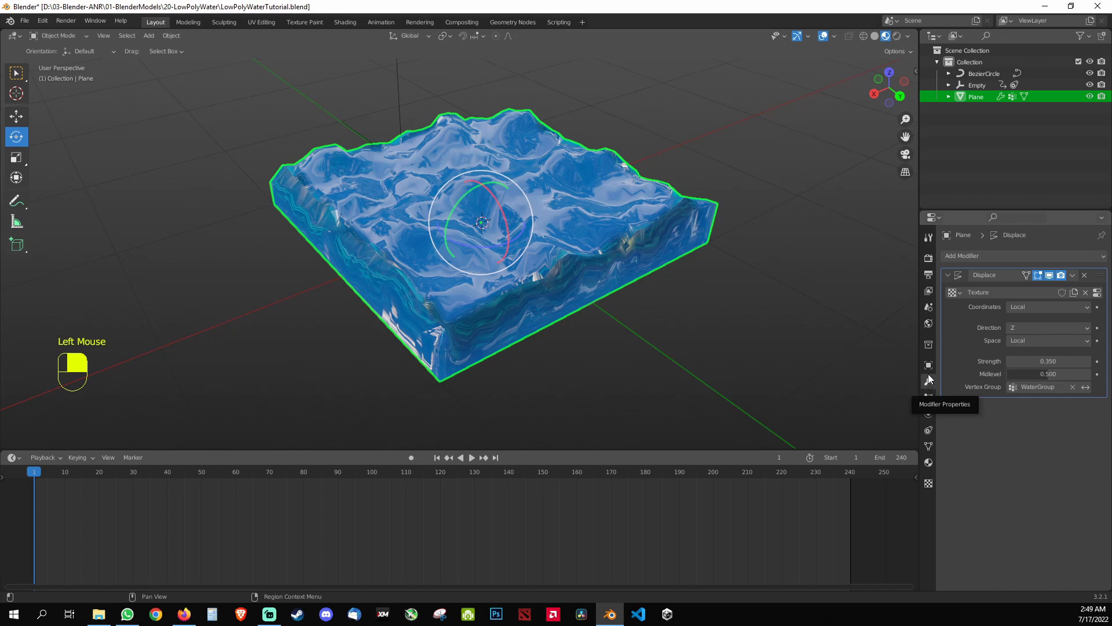
{"action": "left_click", "coordinate": [1033, 340]}
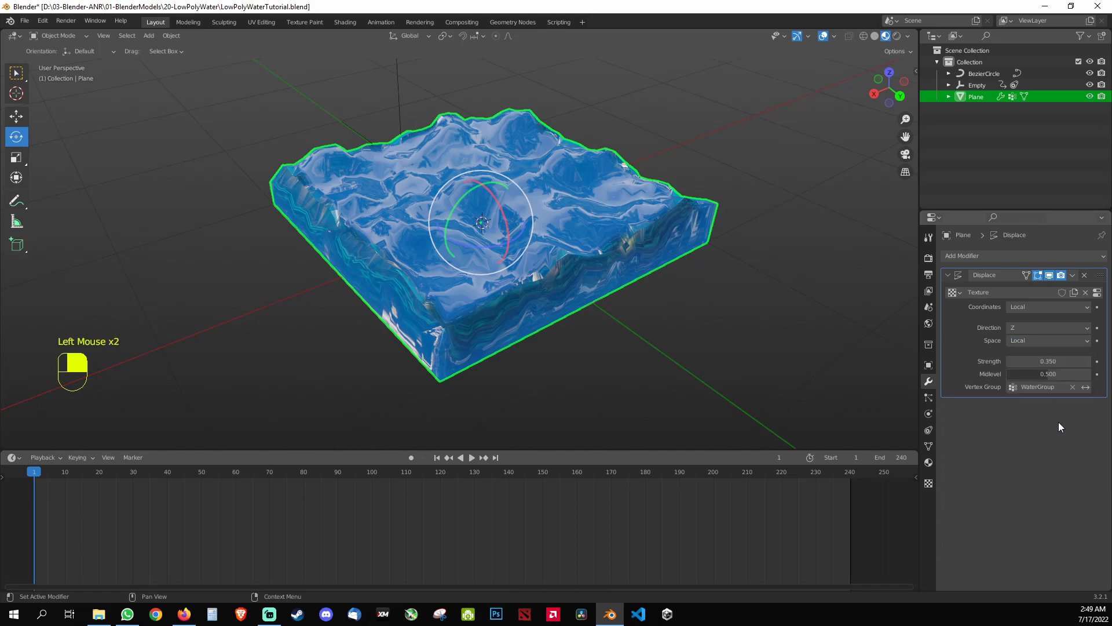
{"action": "left_click", "coordinate": [1014, 311]}
{"action": "left_click", "coordinate": [985, 310]}
{"action": "left_click", "coordinate": [1027, 313]}
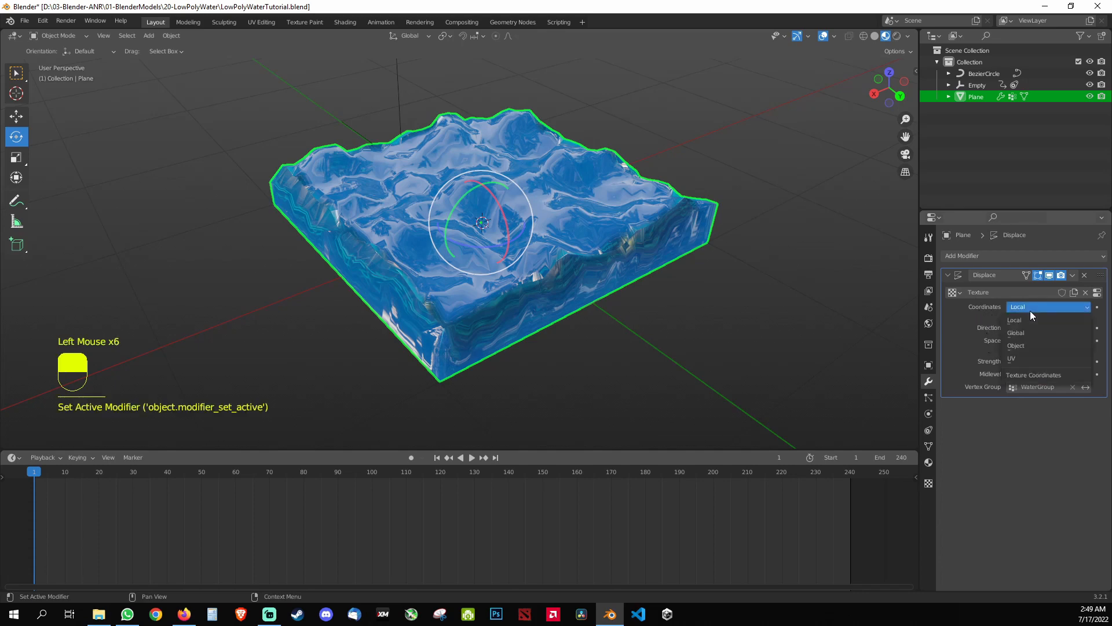
{"action": "left_click", "coordinate": [1042, 346]}
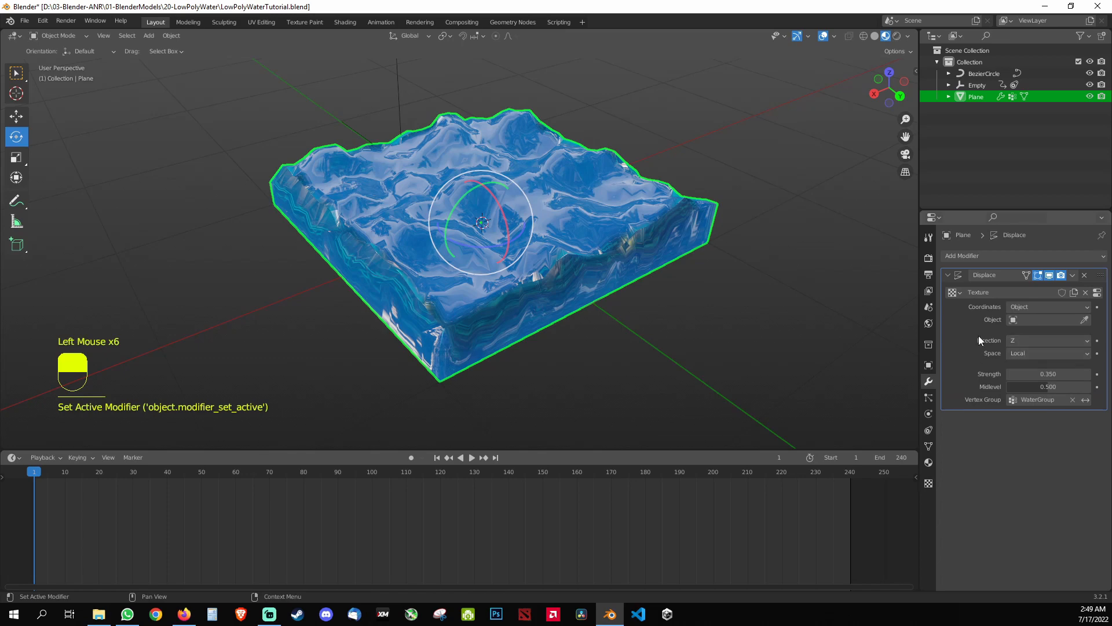
{"action": "left_click", "coordinate": [586, 249]}
{"action": "left_click", "coordinate": [585, 249]}
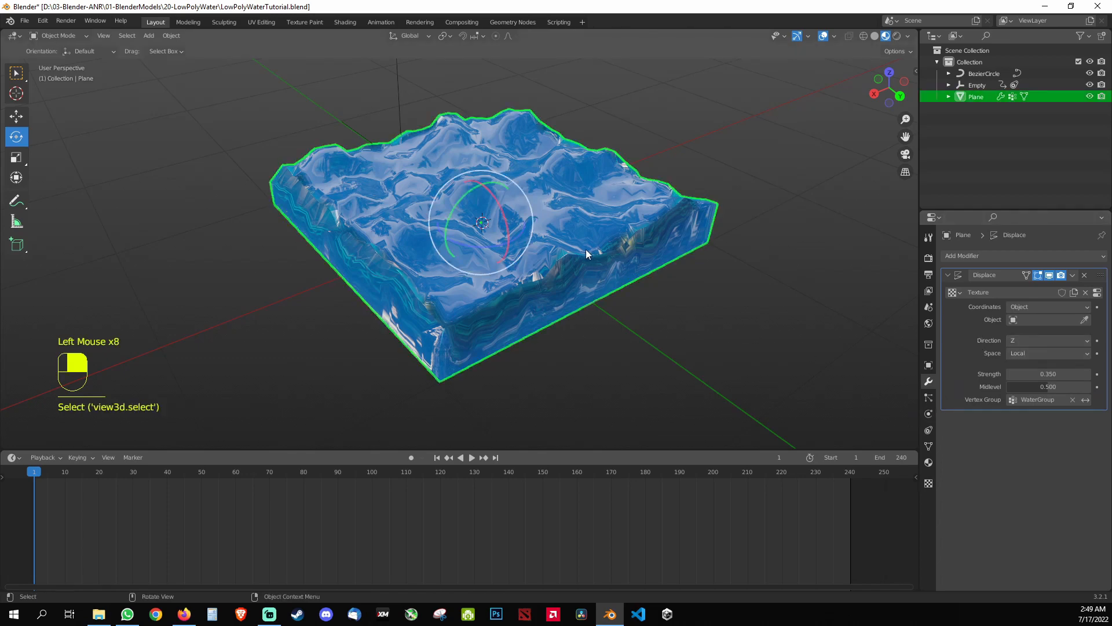
{"action": "left_click", "coordinate": [931, 381]}
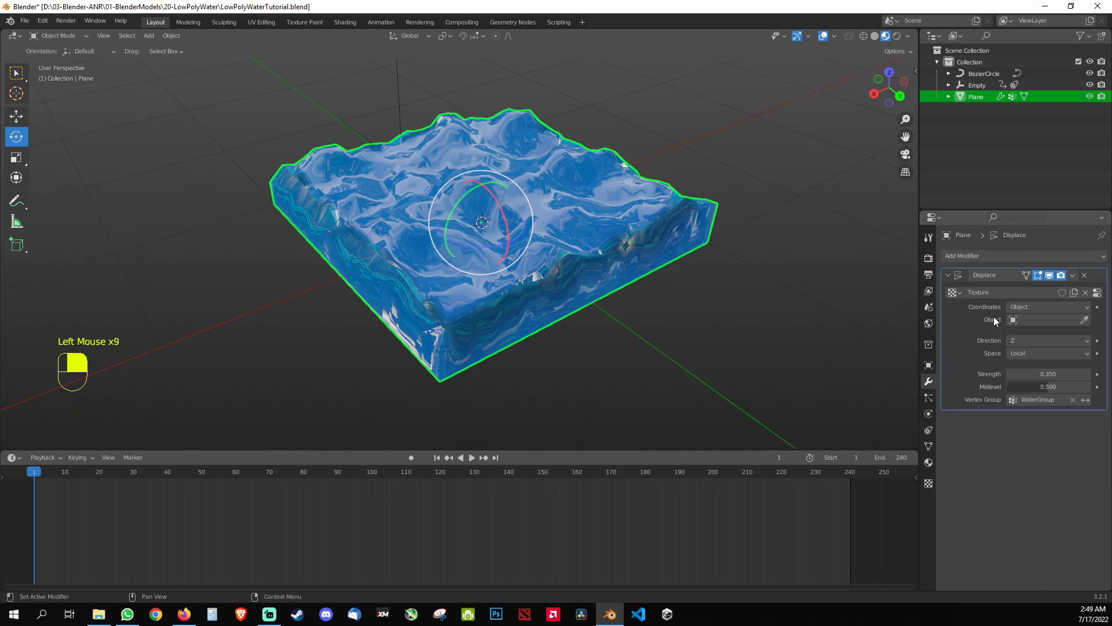
{"action": "left_click", "coordinate": [1037, 306]}
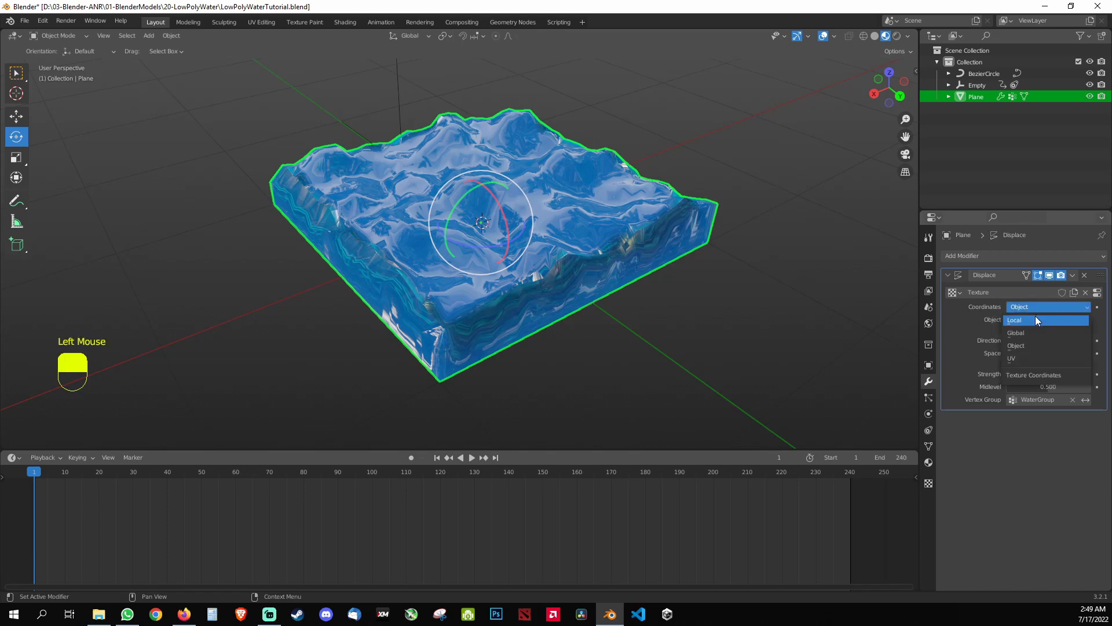
{"action": "left_click", "coordinate": [1036, 321]}
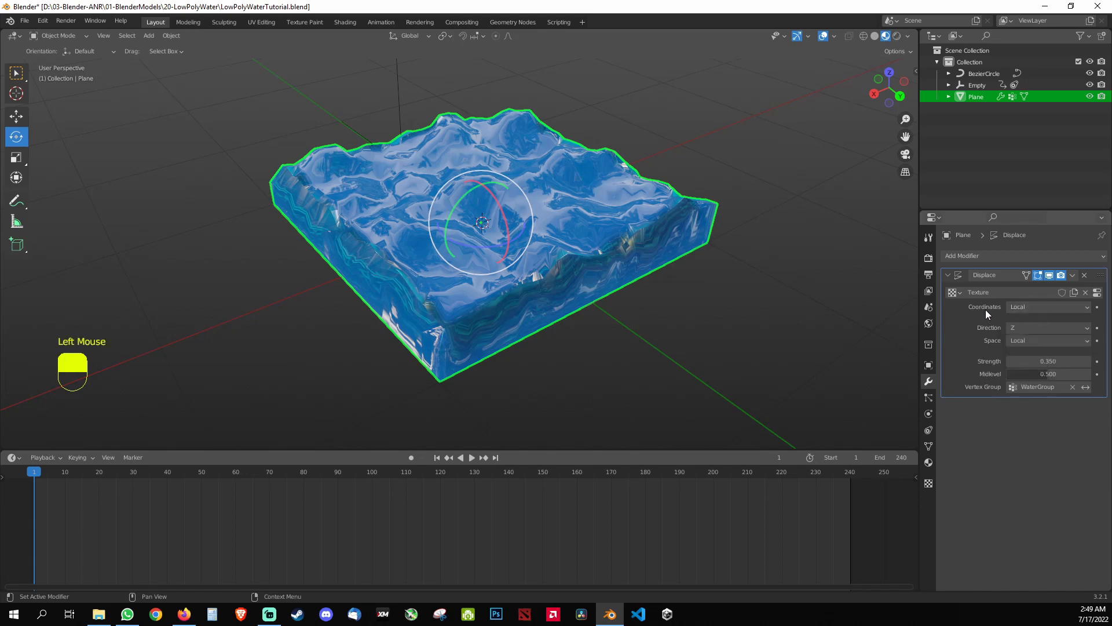
Step: Set the Displace modifier's texture Coordinates to Object and choose Empty as the coordinate object
{"action": "left_click", "coordinate": [1027, 307]}
{"action": "left_click", "coordinate": [1028, 345]}
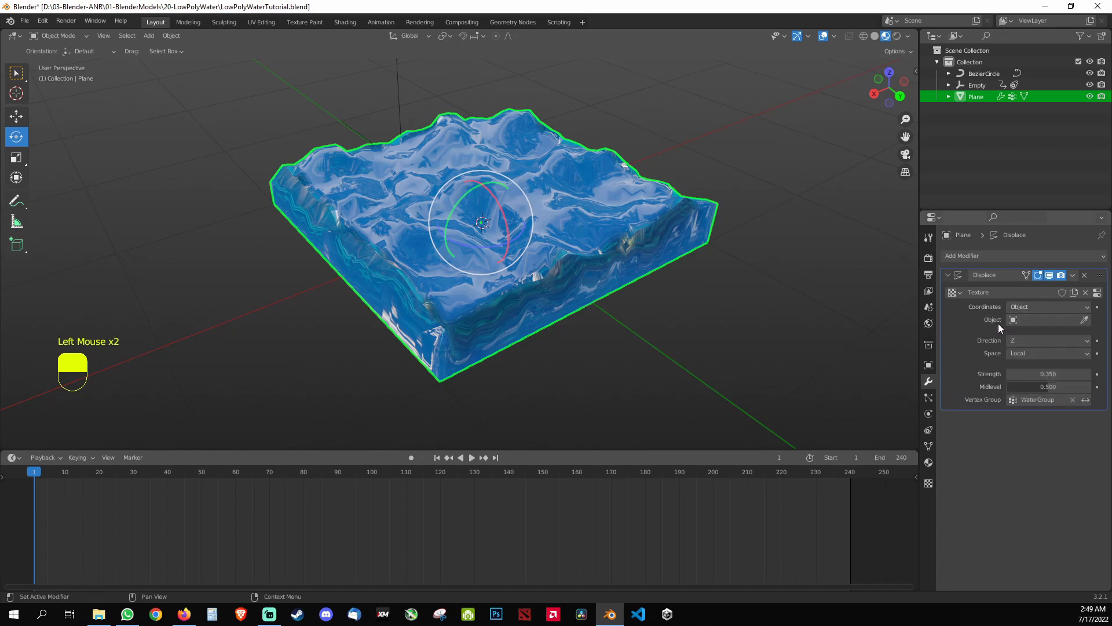
{"action": "left_click", "coordinate": [1047, 320]}
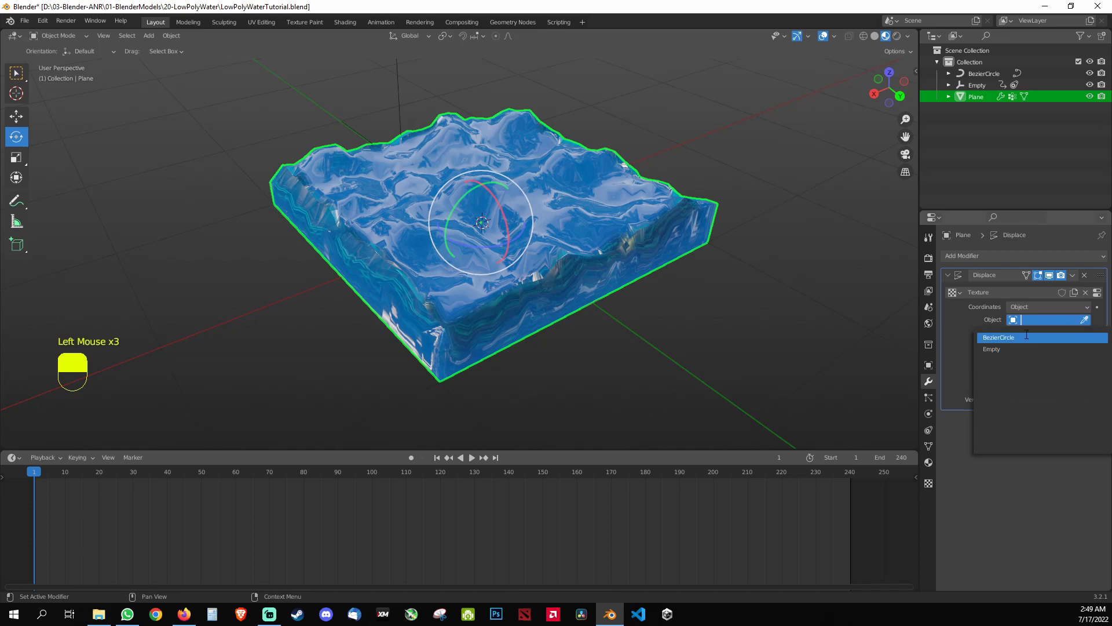
{"action": "left_click", "coordinate": [1011, 350]}
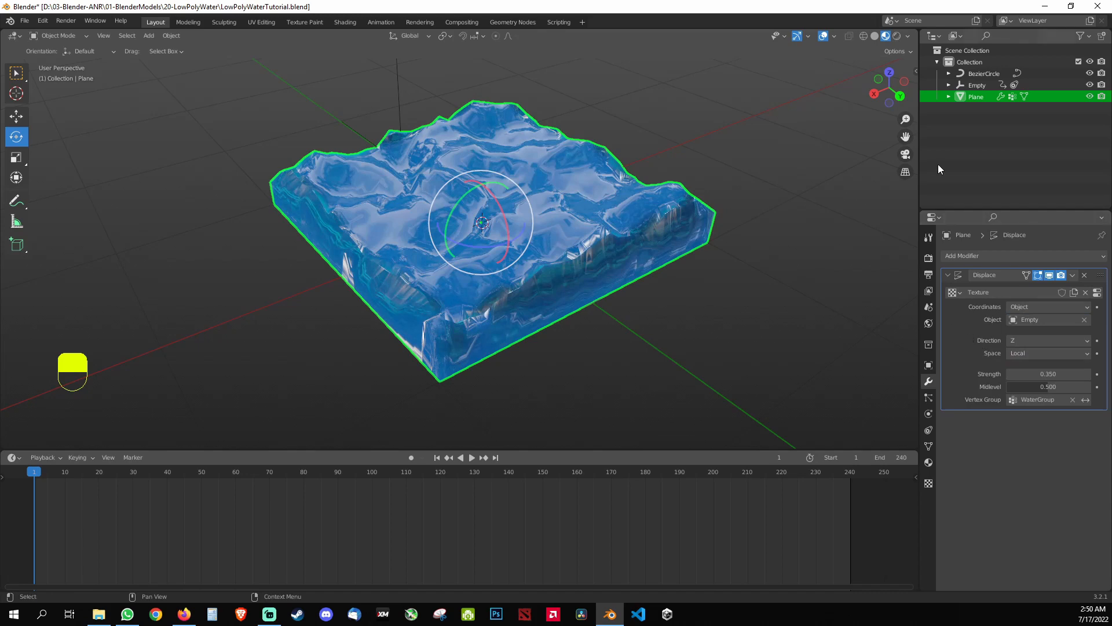
Step: Check the empty's keyframes, play back the water animation while viewing it from several angles, and stop playback
{"action": "middle_click_drag", "start_coordinate": [617, 332], "coordinate": [623, 329]}
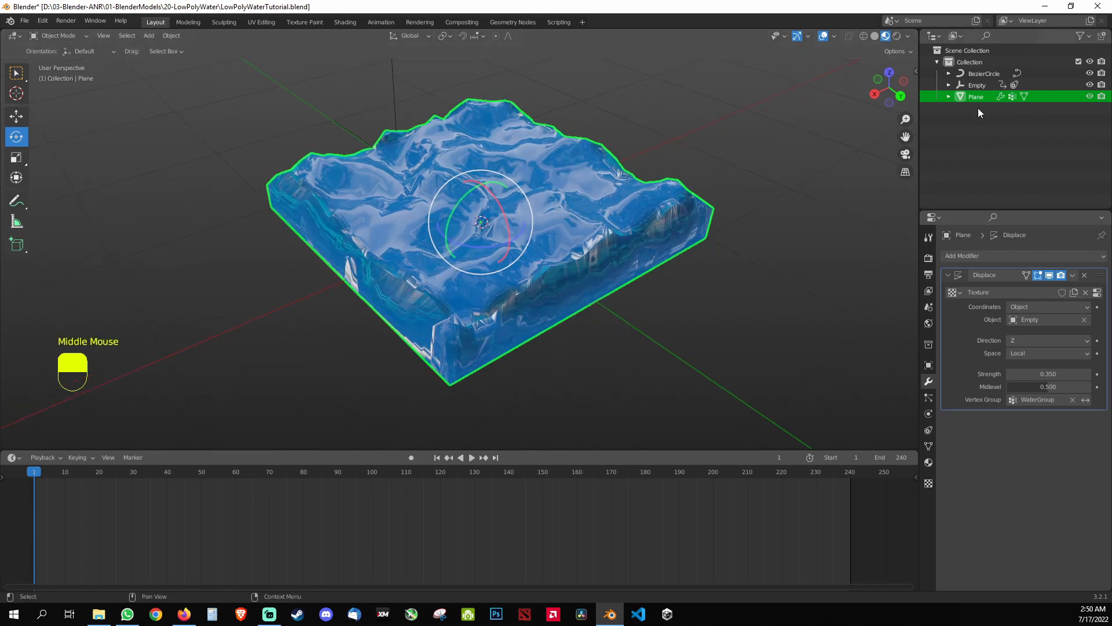
{"action": "left_click", "coordinate": [978, 85]}
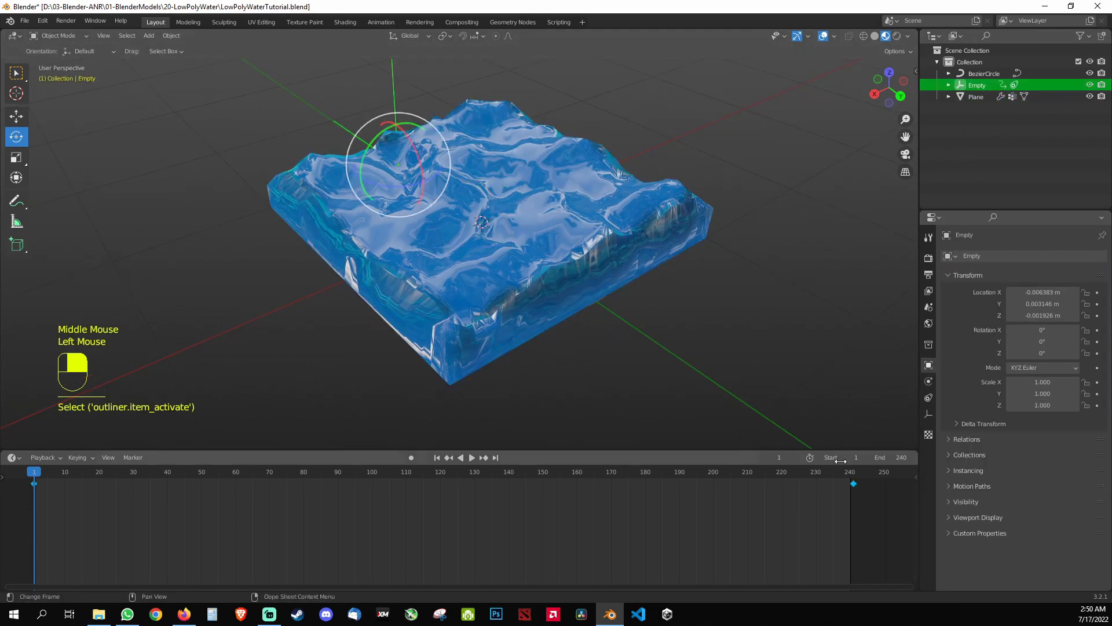
{"action": "left_click", "coordinate": [722, 376]}
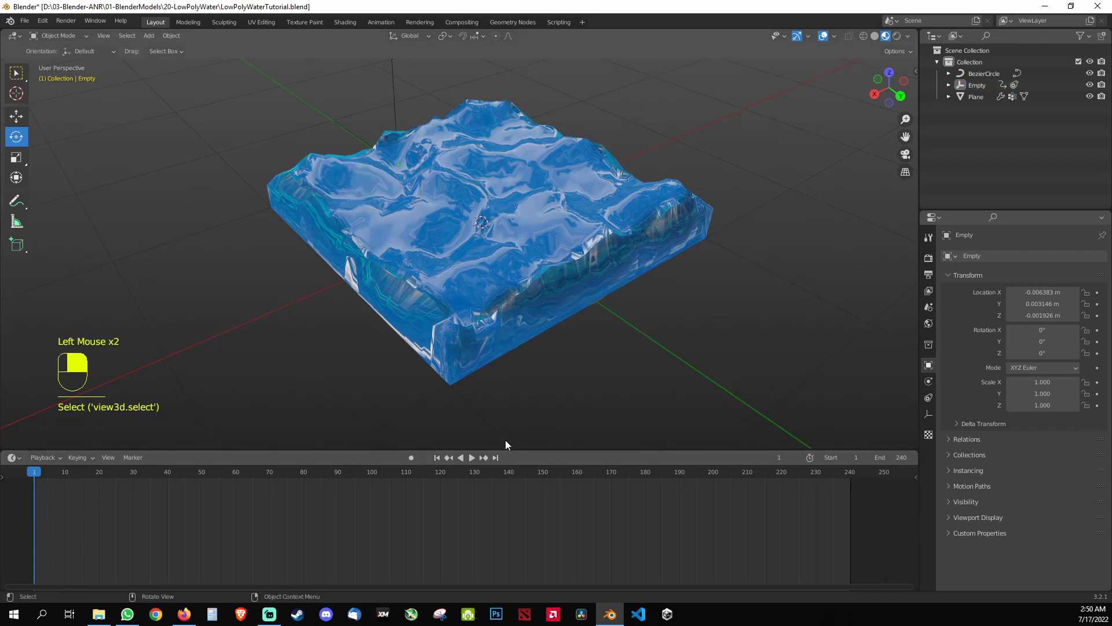
{"action": "left_click", "coordinate": [473, 458]}
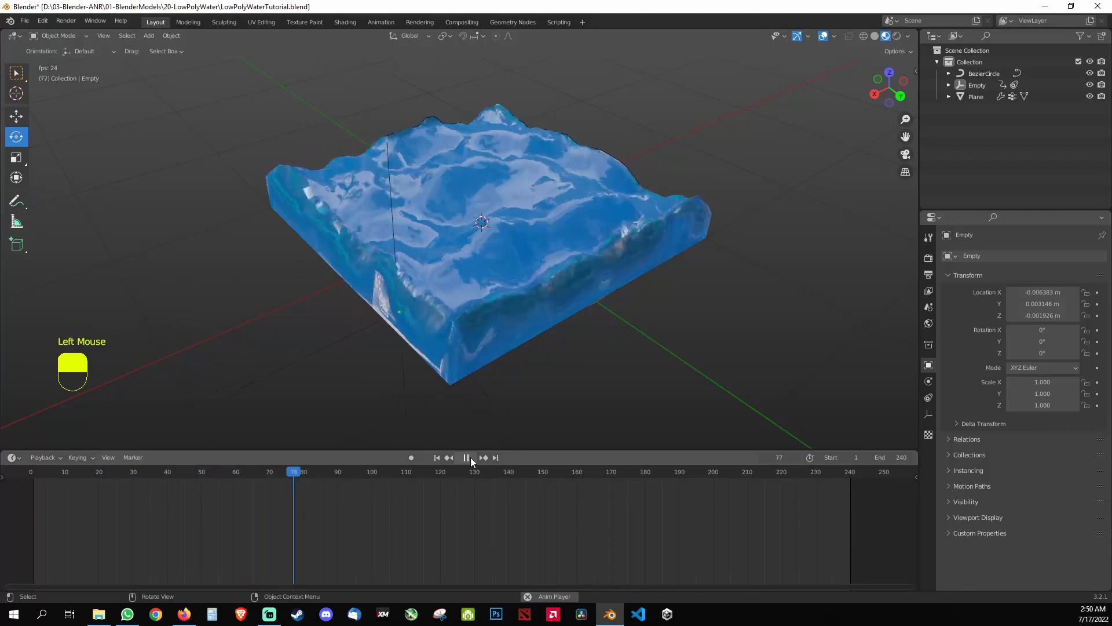
{"action": "mouse_move", "coordinate": [656, 360]}
{"action": "middle_mouse_down"}
{"action": "mouse_move", "coordinate": [651, 325]}
{"action": "mouse_move", "coordinate": [589, 342]}
{"action": "mouse_move", "coordinate": [659, 346]}
{"action": "middle_mouse_up"}
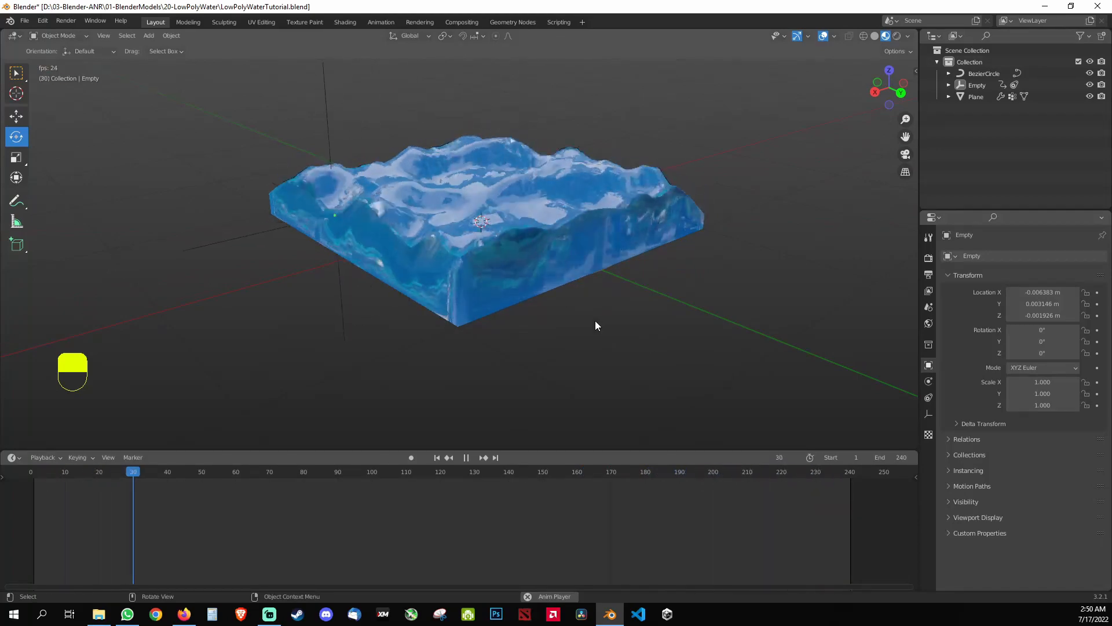
{"action": "middle_click_drag", "start_coordinate": [551, 307], "coordinate": [492, 252]}
{"action": "left_click", "coordinate": [467, 458]}
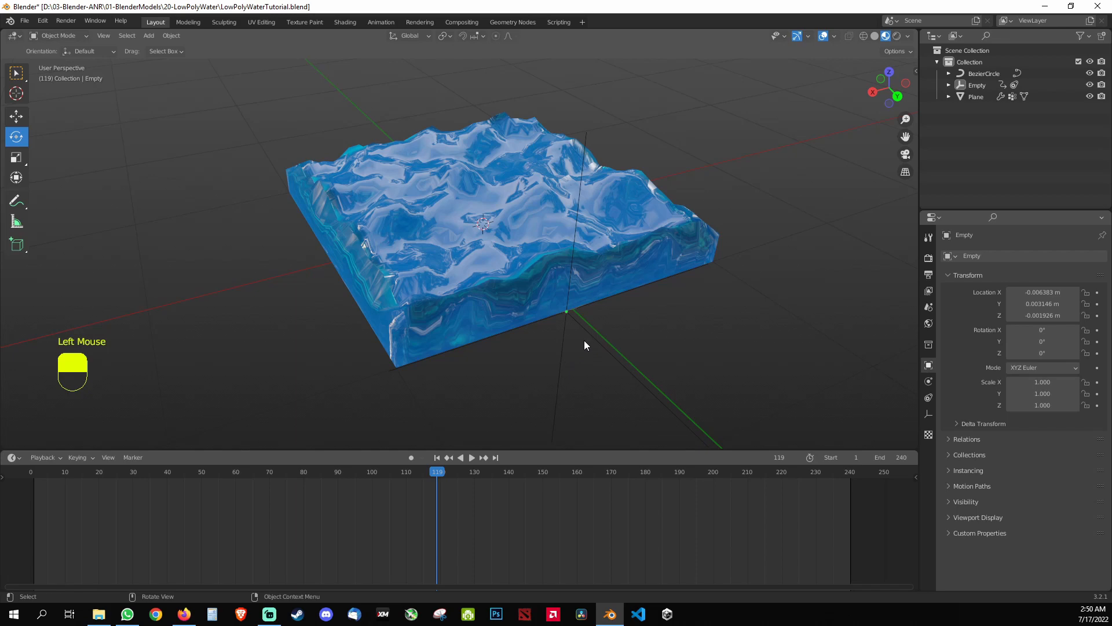
Step: Try flat shading on the water plane, play back the animation while viewing it from another angle, and stop playback
{"action": "left_click", "coordinate": [530, 189]}
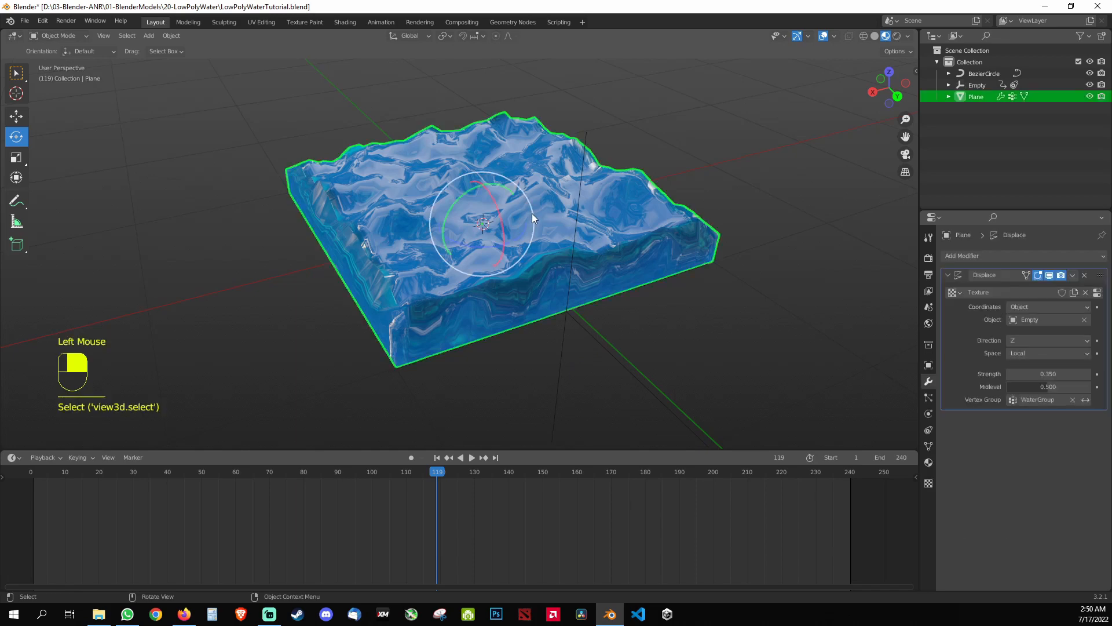
{"action": "left_click", "coordinate": [810, 133]}
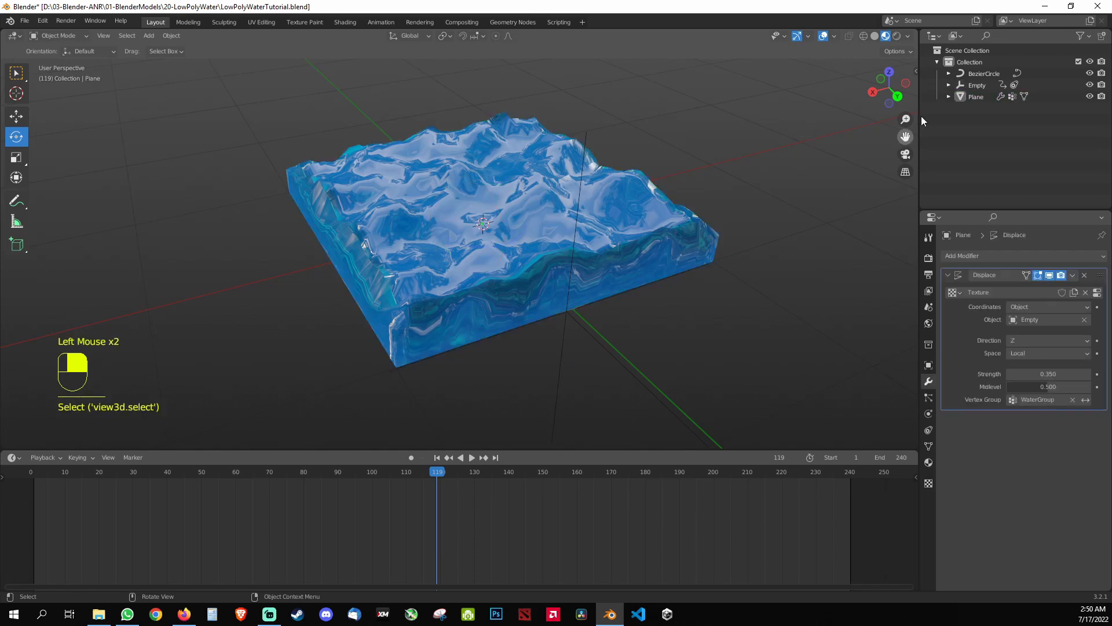
{"action": "left_click", "coordinate": [629, 227]}
{"action": "right_click", "coordinate": [619, 207]}
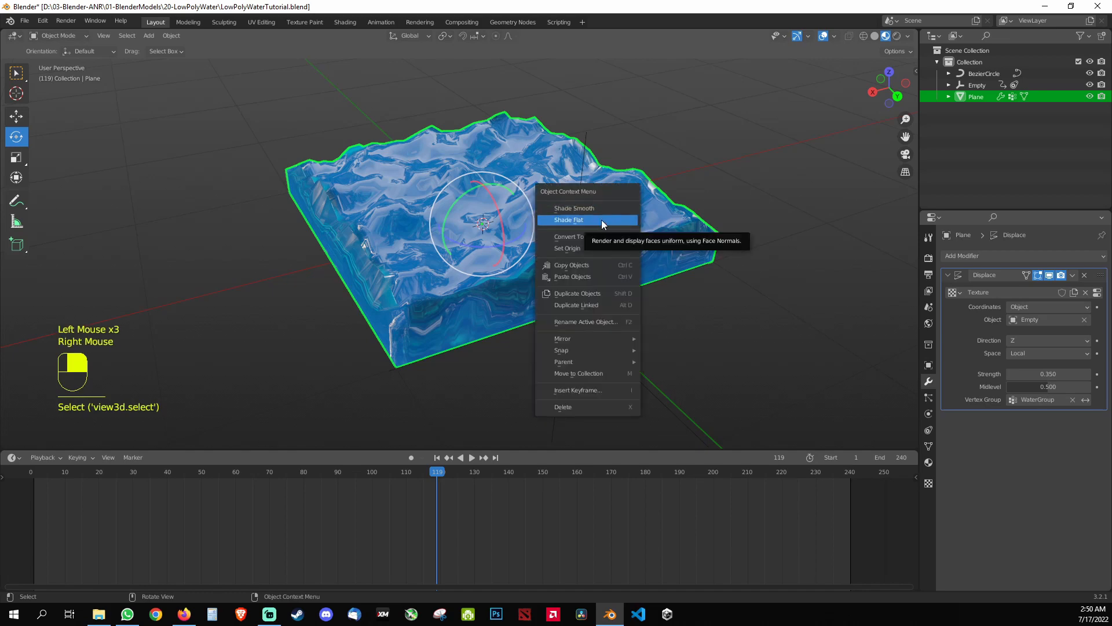
{"action": "left_click", "coordinate": [601, 221]}
{"action": "left_click", "coordinate": [471, 457]}
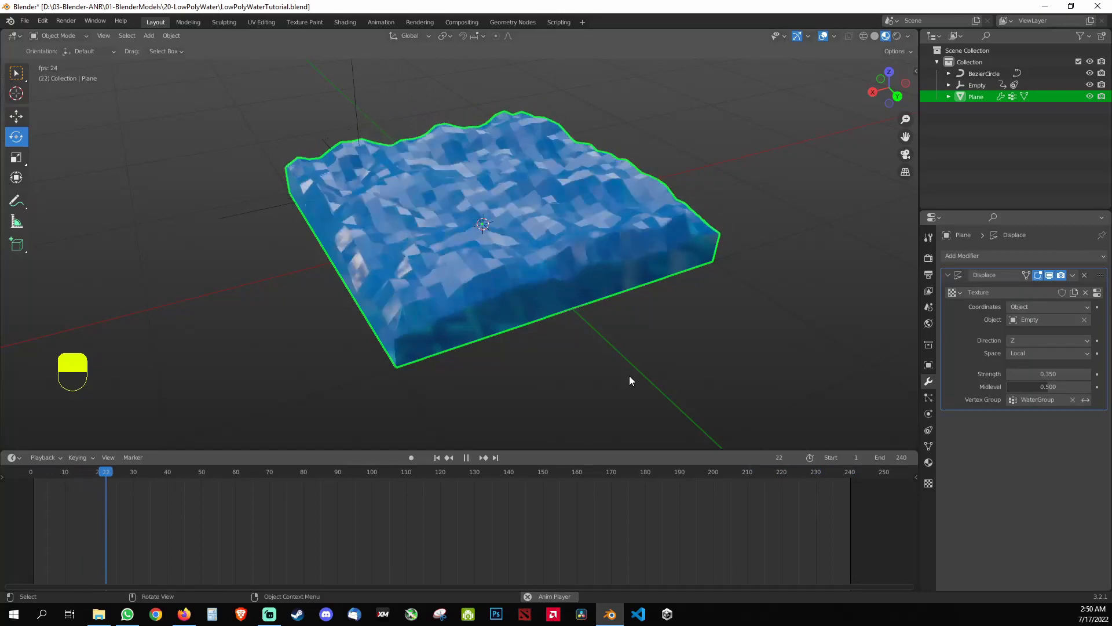
{"action": "middle_click_drag", "start_coordinate": [630, 376], "coordinate": [579, 384]}
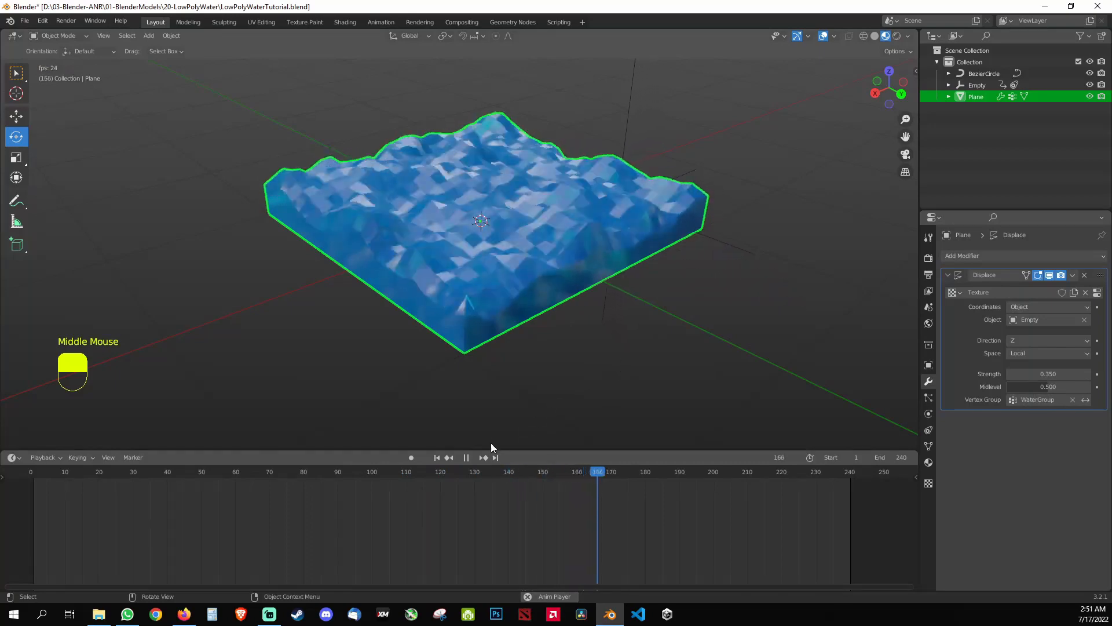
{"action": "left_click", "coordinate": [466, 458]}
Step: Shade the water plane smooth, play back the animation with the plane deselected, and stop playback
{"action": "right_click", "coordinate": [552, 213]}
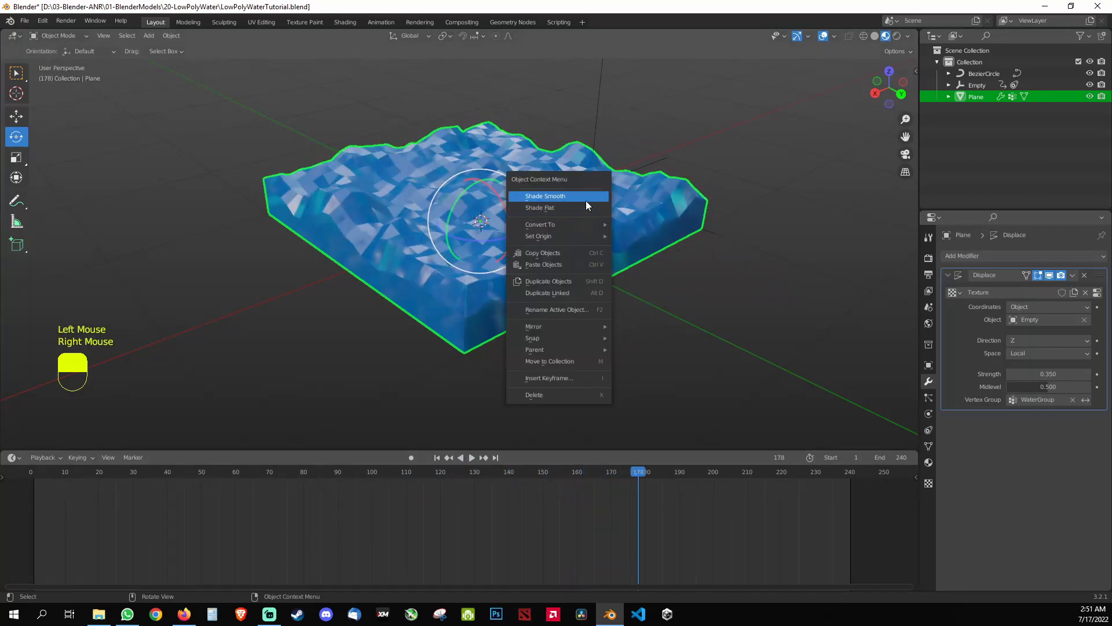
{"action": "left_click", "coordinate": [585, 201]}
{"action": "middle_click_drag", "start_coordinate": [659, 272], "coordinate": [643, 290]}
{"action": "left_click", "coordinate": [472, 457]}
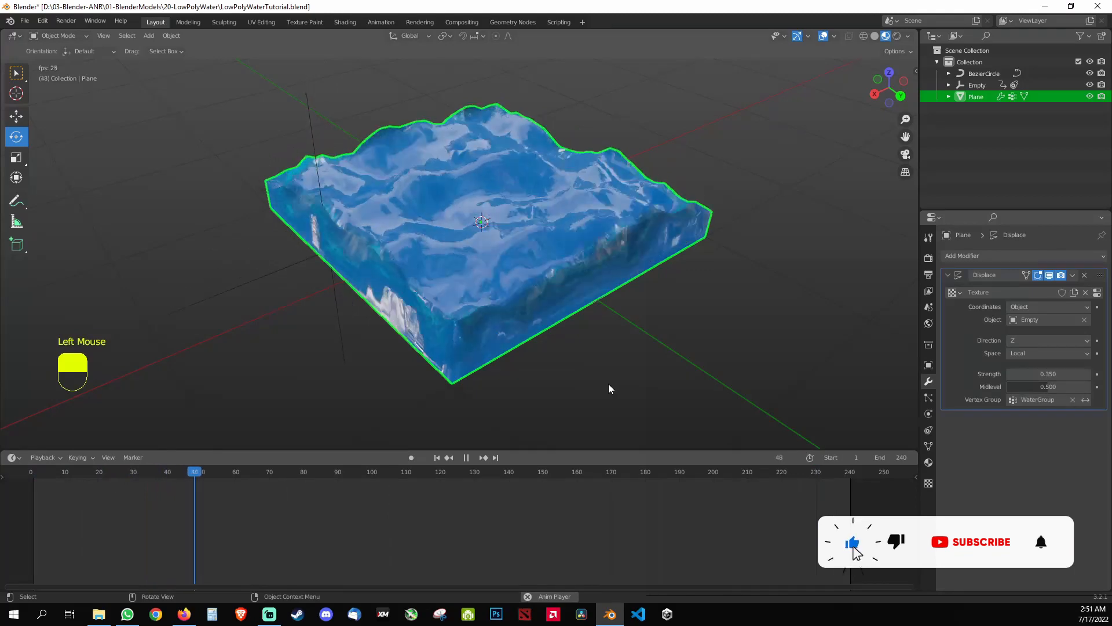
{"action": "left_click", "coordinate": [553, 378]}
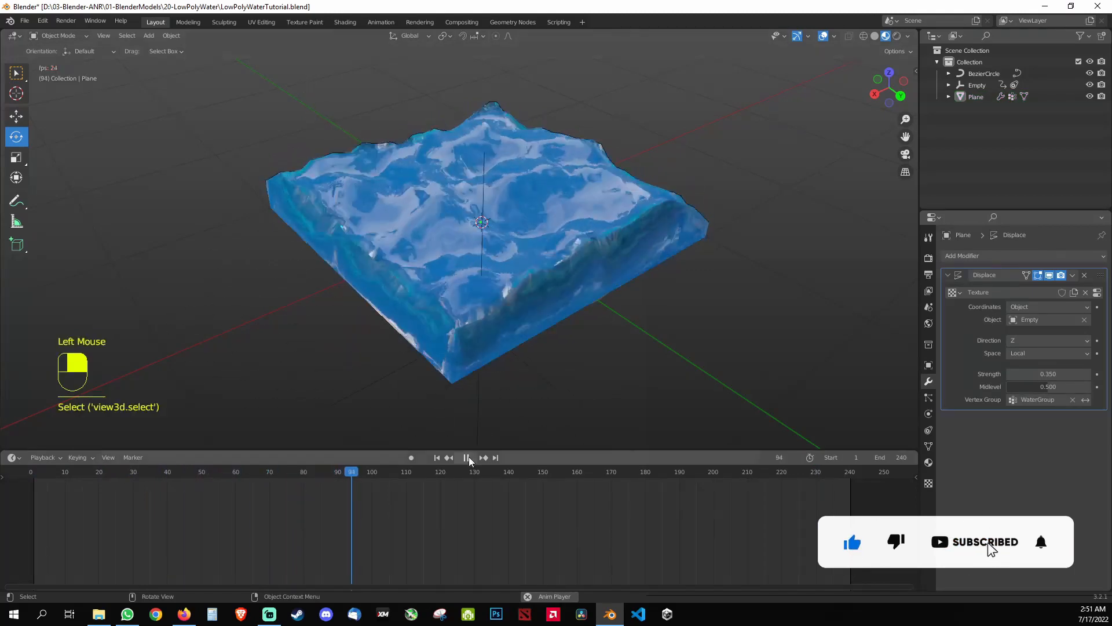
{"action": "left_click", "coordinate": [466, 457]}
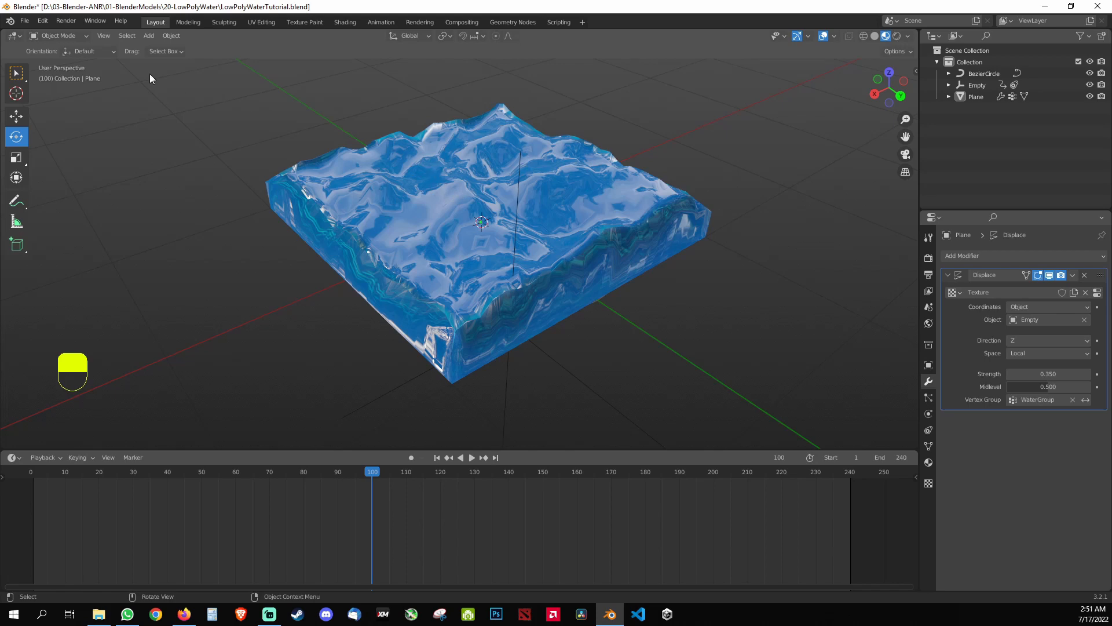
Step: Try out the Cycles render engine with a rendered viewport preview, and switch back to material preview and Eevee
{"action": "left_click", "coordinate": [64, 22]}
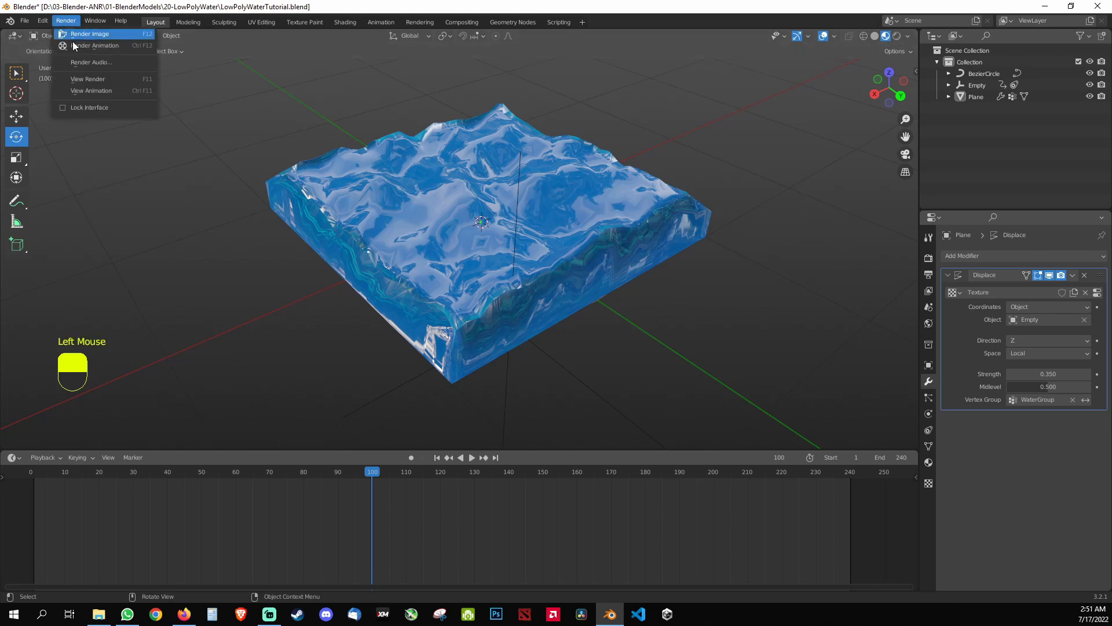
{"action": "left_click", "coordinate": [67, 21]}
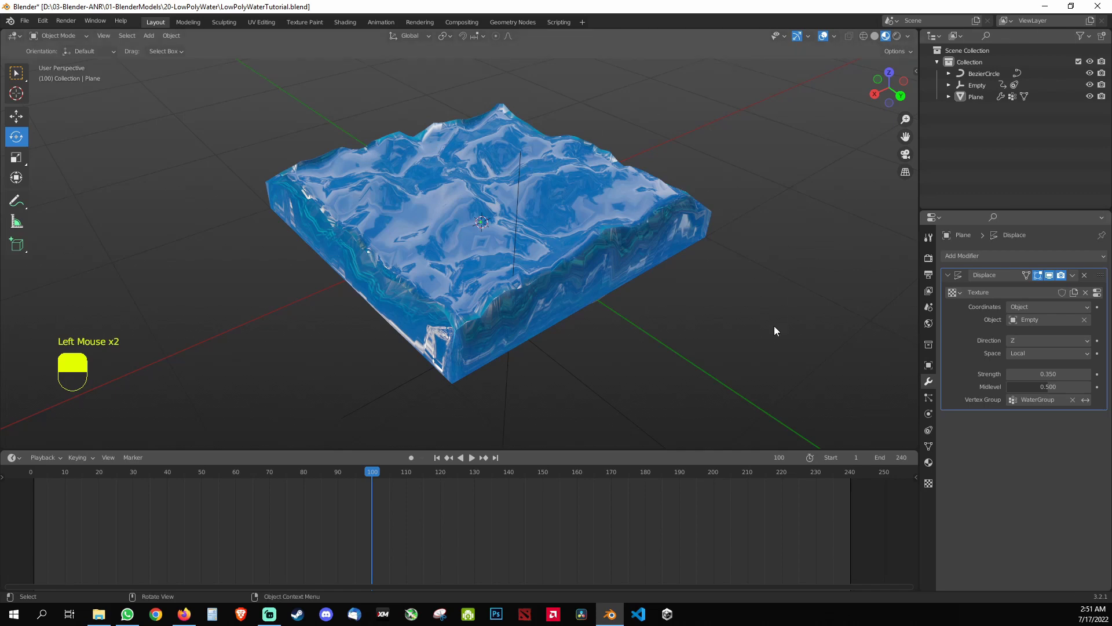
{"action": "left_click", "coordinate": [928, 259]}
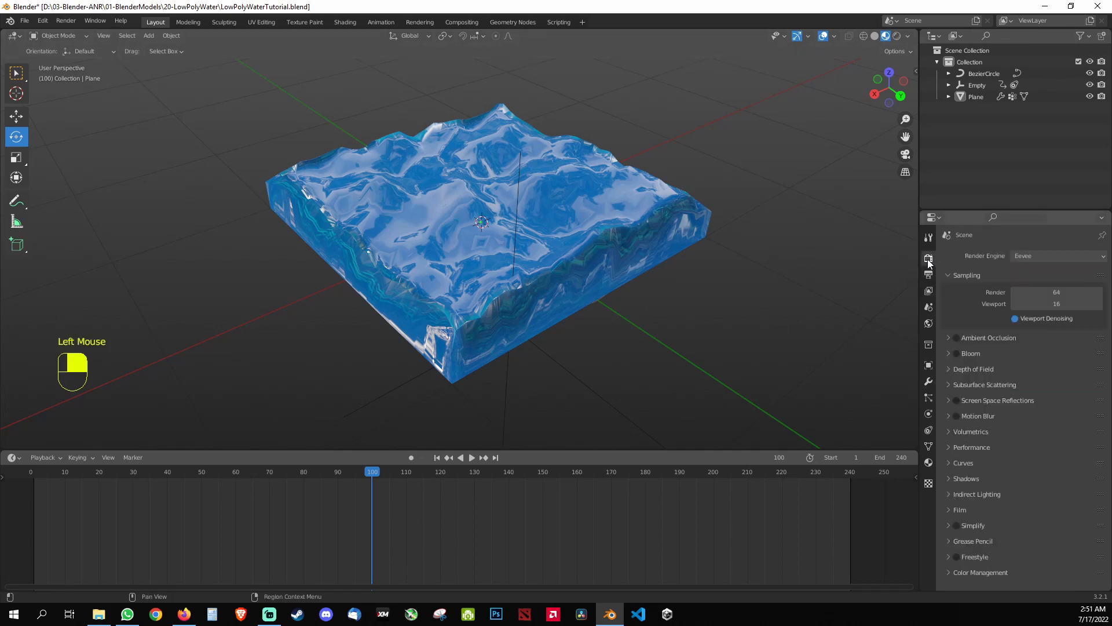
{"action": "left_click", "coordinate": [1036, 256]}
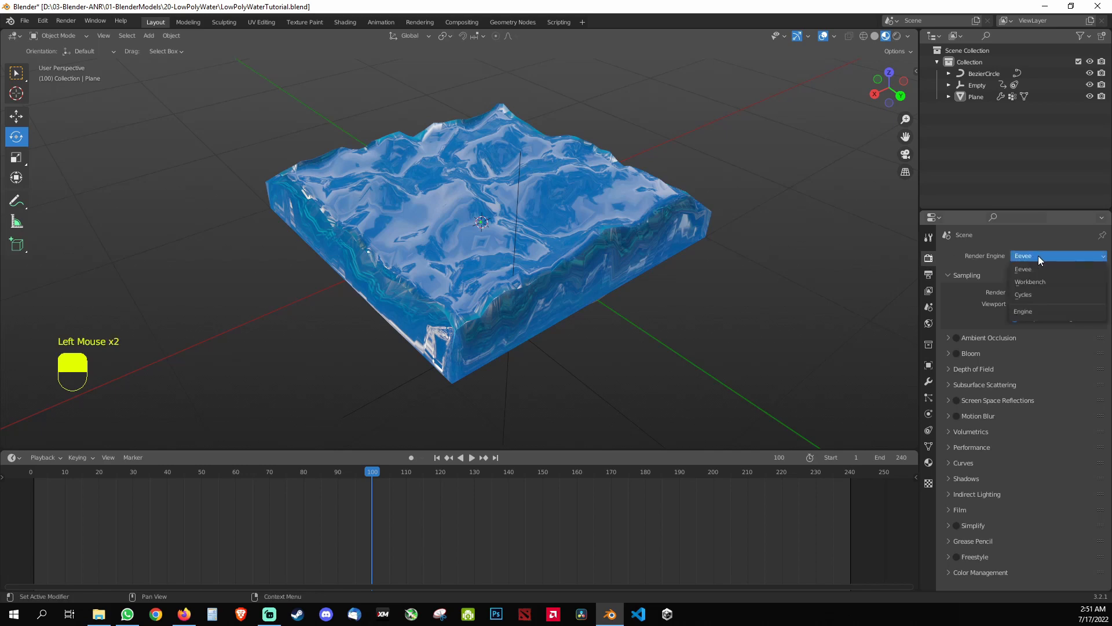
{"action": "left_click", "coordinate": [1028, 295]}
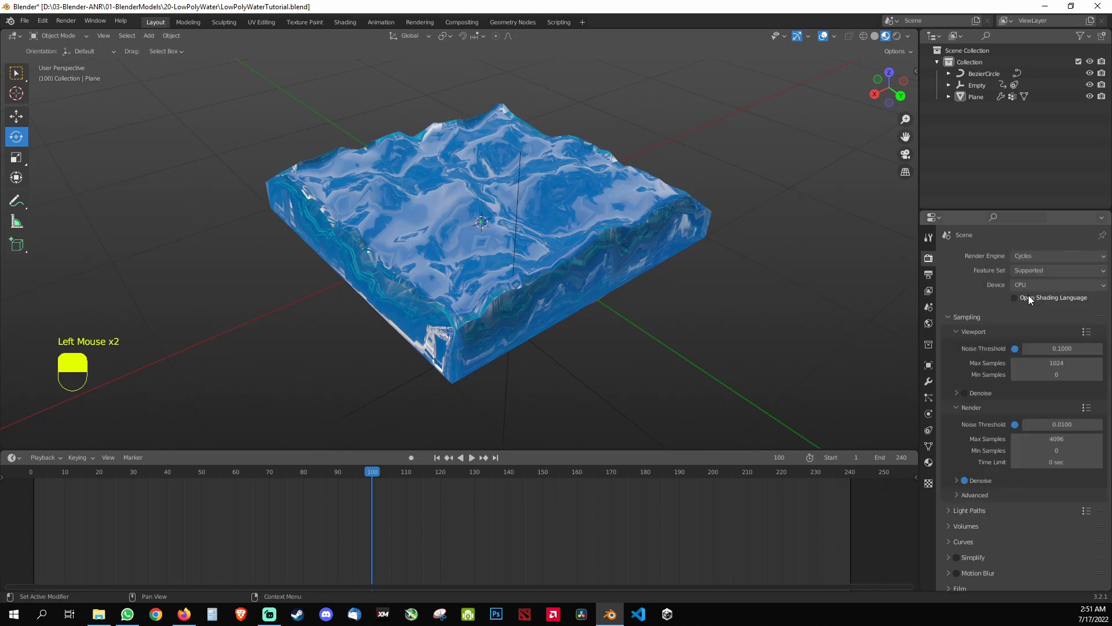
{"action": "left_click", "coordinate": [897, 36]}
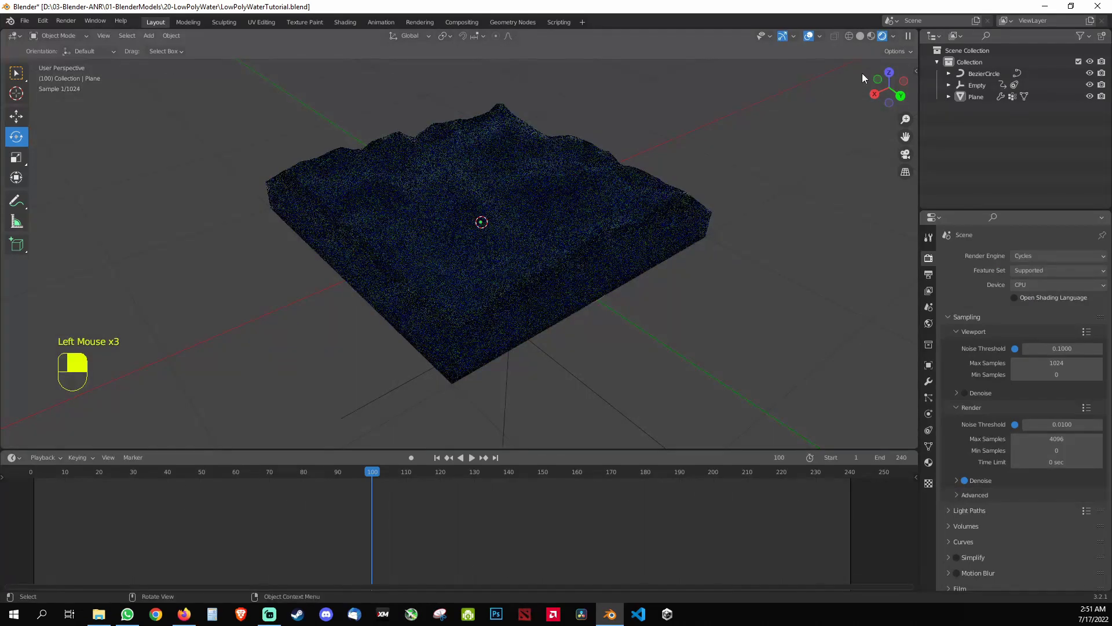
{"action": "left_click", "coordinate": [875, 37]}
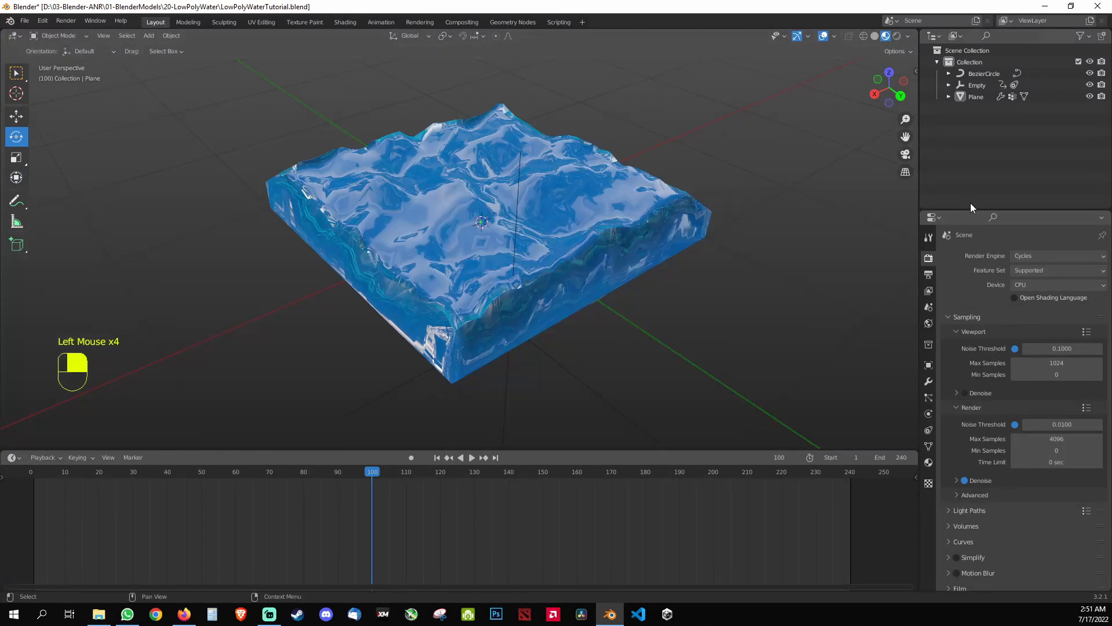
{"action": "left_click", "coordinate": [1038, 255]}
{"action": "left_click", "coordinate": [1042, 268]}
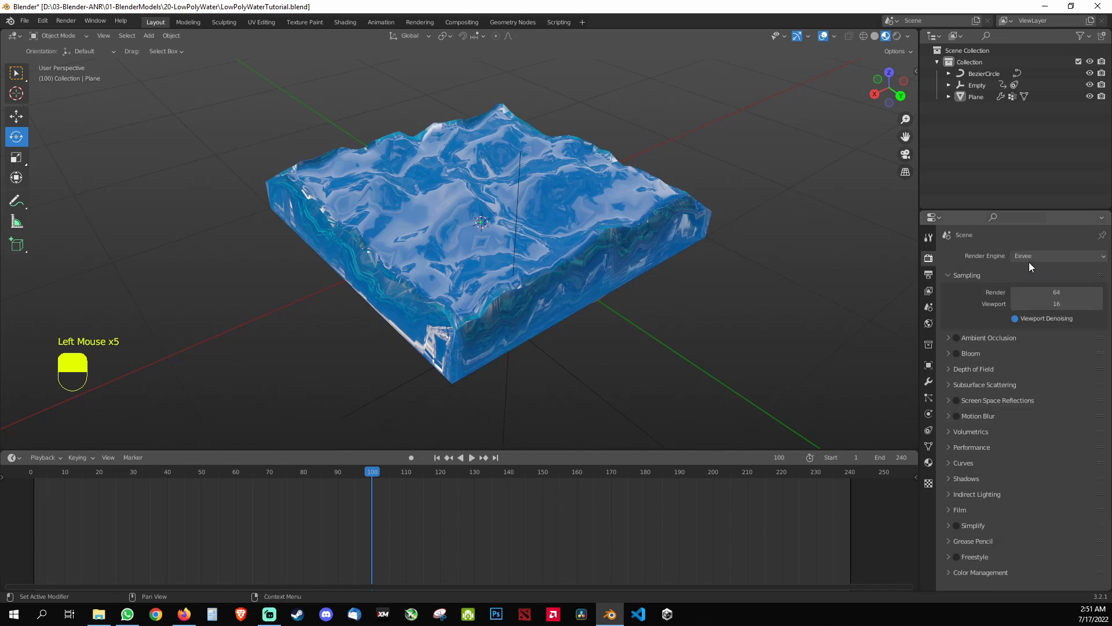
Step: Return to the first frame and, with the water plane hidden, scale the Bezier circle down to about half its size
{"action": "middle_click_drag", "start_coordinate": [536, 343], "coordinate": [572, 335]}
{"action": "left_click", "coordinate": [644, 339]}
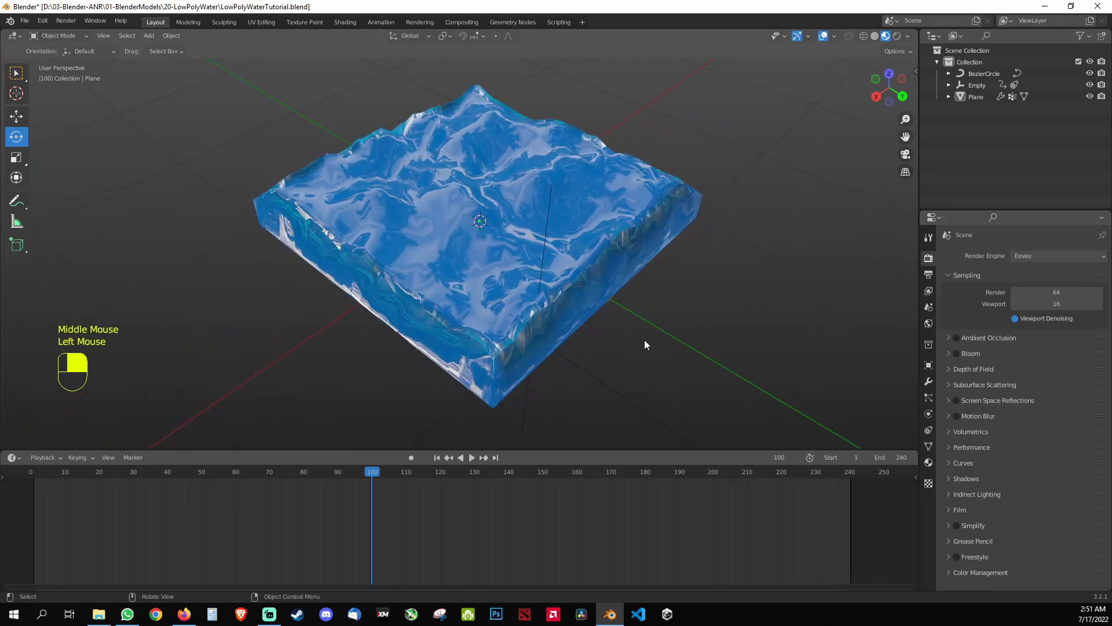
{"action": "left_click", "coordinate": [438, 458]}
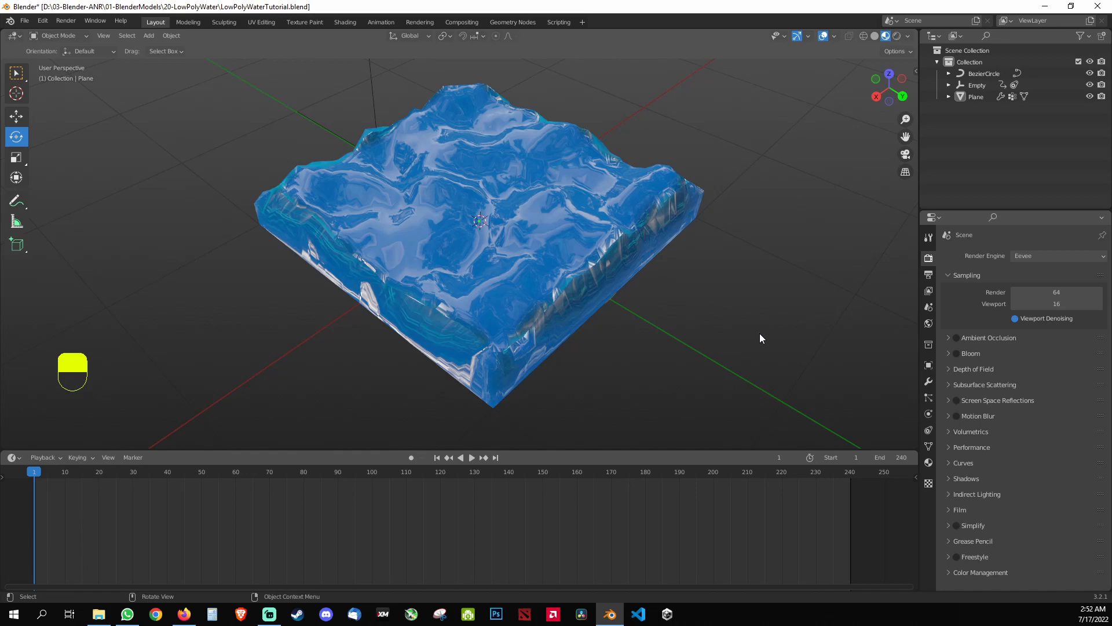
{"action": "left_click", "coordinate": [985, 73]}
{"action": "left_click", "coordinate": [1090, 96]}
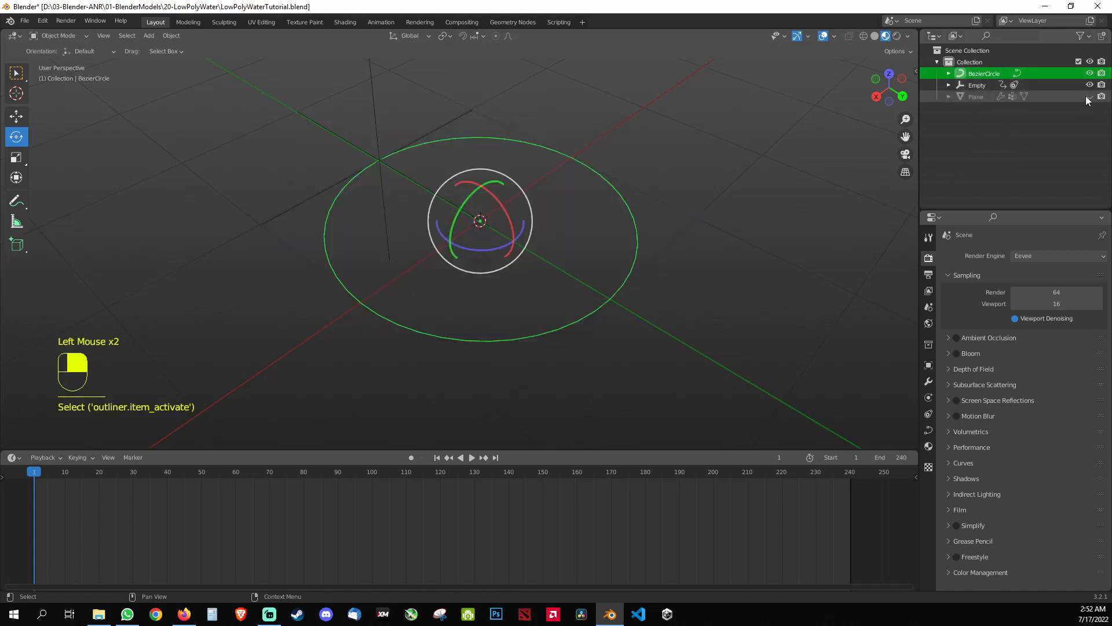
{"action": "left_click", "coordinate": [713, 341]}
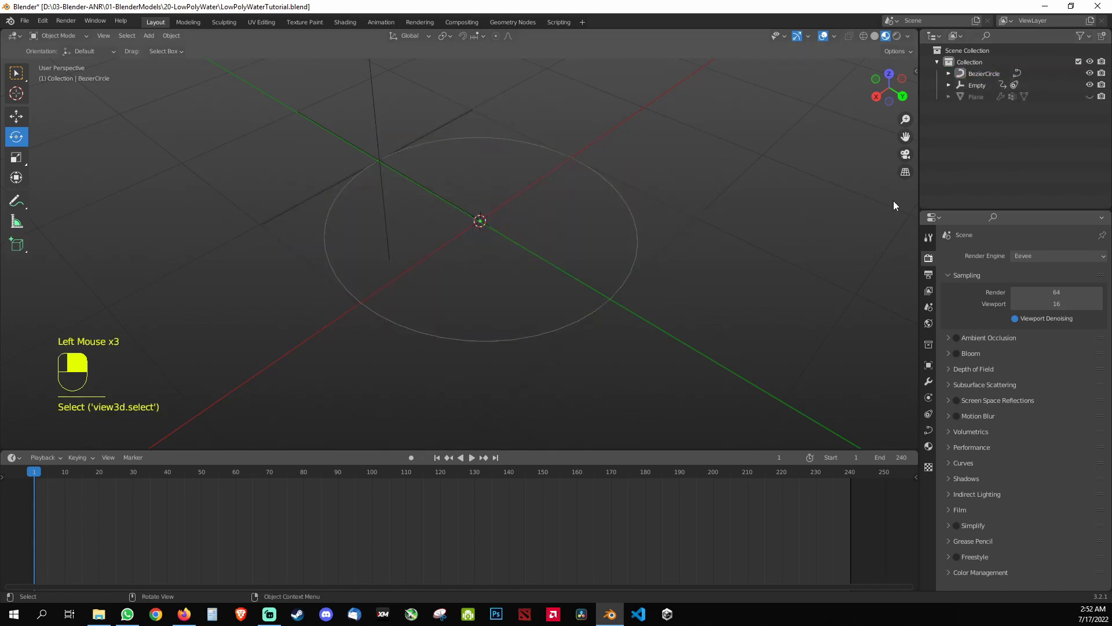
{"action": "left_click", "coordinate": [985, 76]}
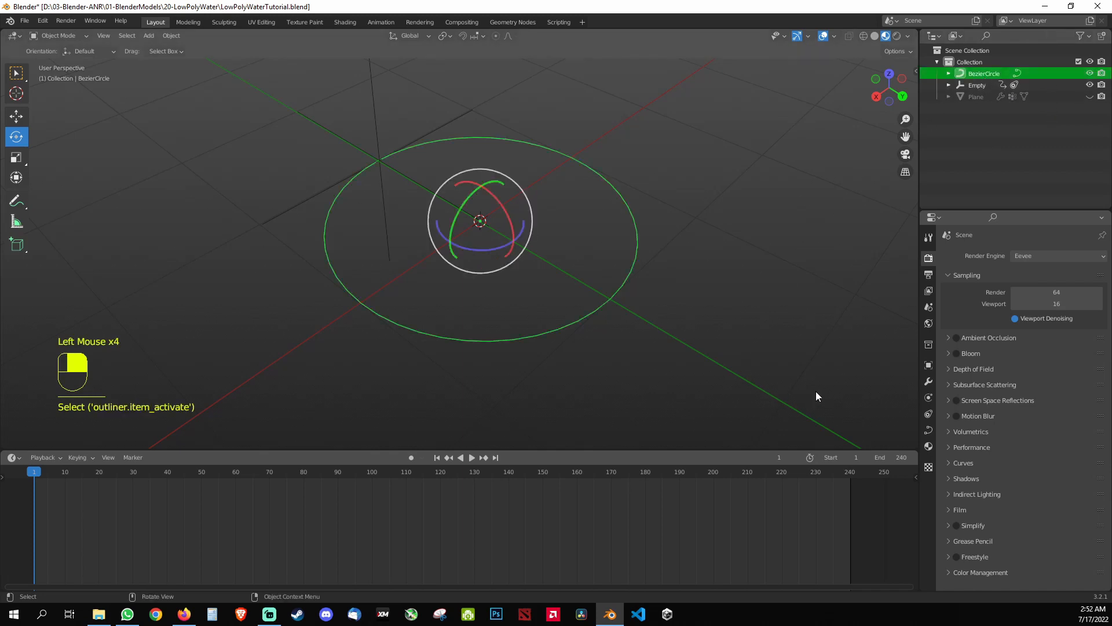
{"action": "key", "text": "s"}
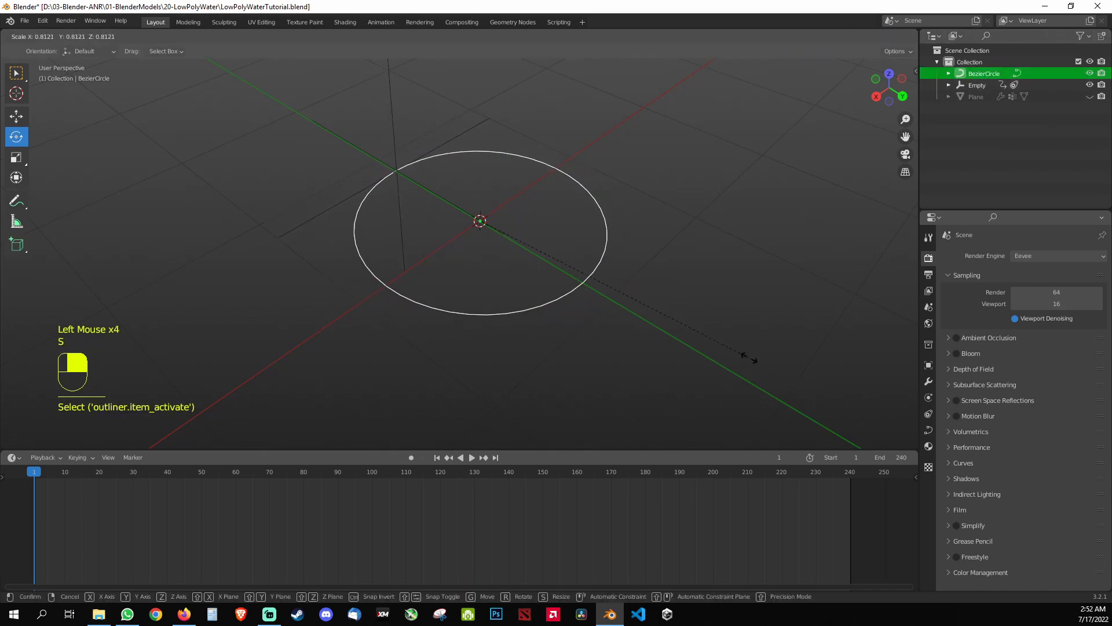
{"action": "left_click", "coordinate": [636, 322]}
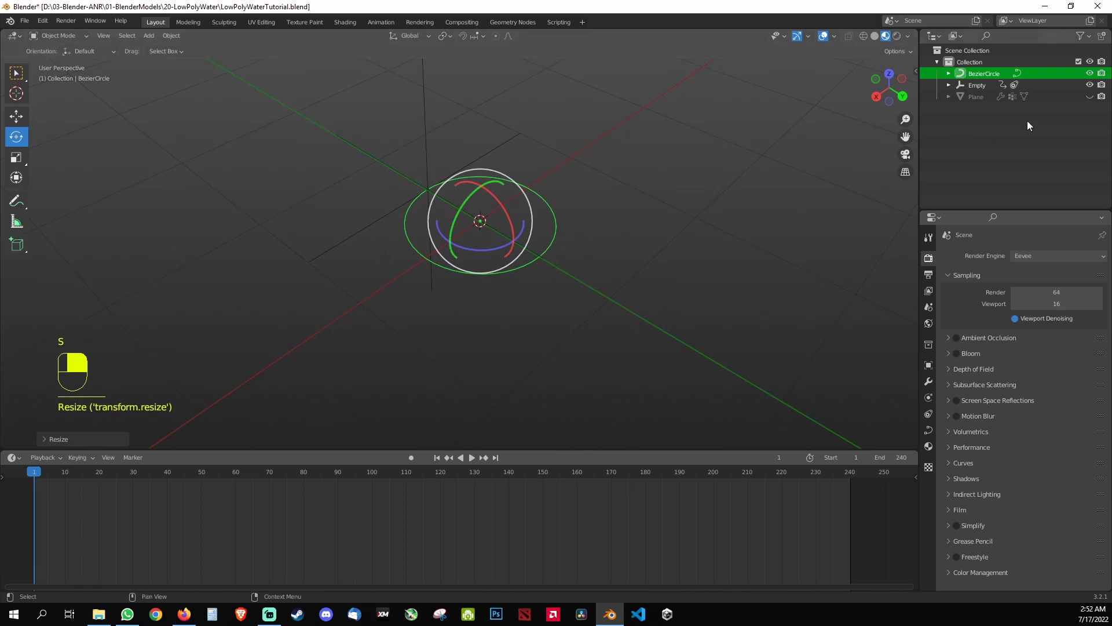
Step: Unhide the water plane and play back the animation, stopping at the first frame
{"action": "left_click", "coordinate": [1090, 97]}
{"action": "left_click", "coordinate": [715, 357]}
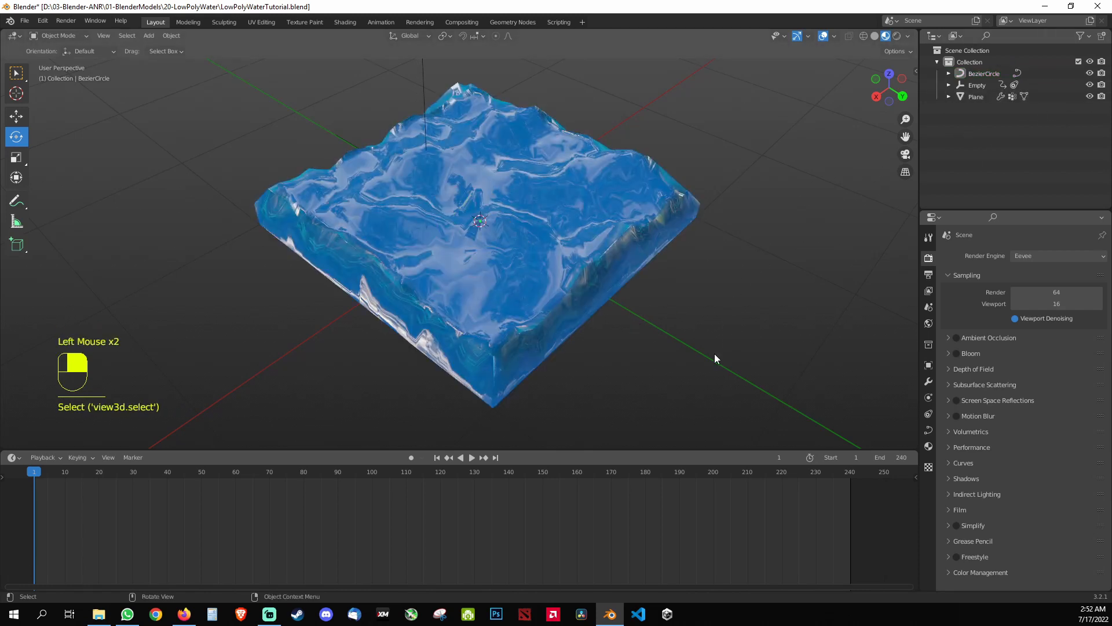
{"action": "left_click", "coordinate": [471, 457]}
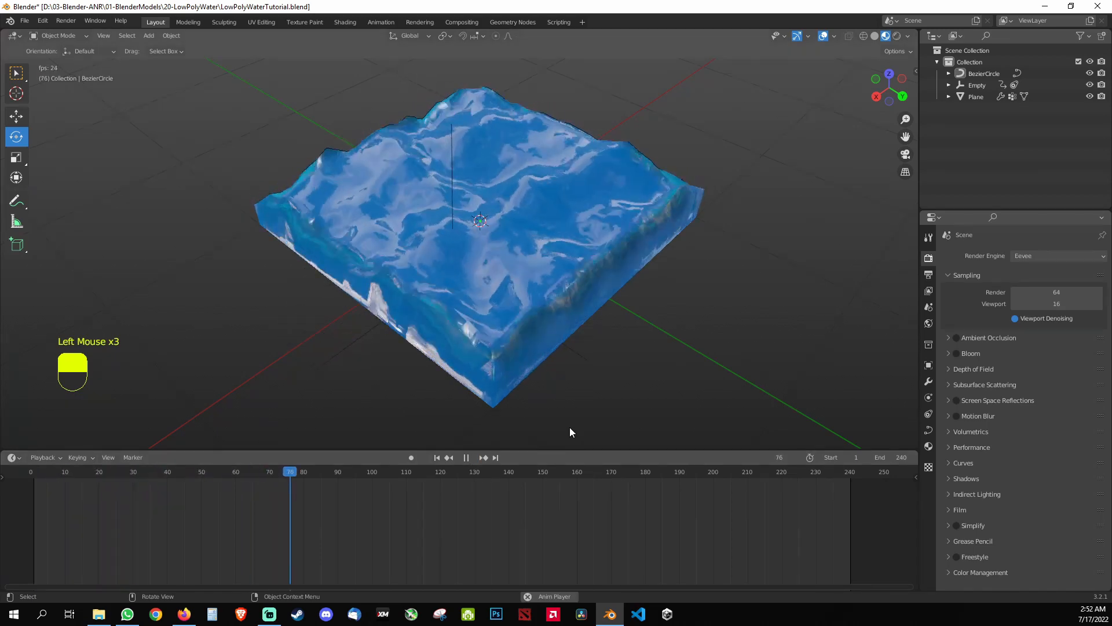
{"action": "left_click", "coordinate": [466, 457]}
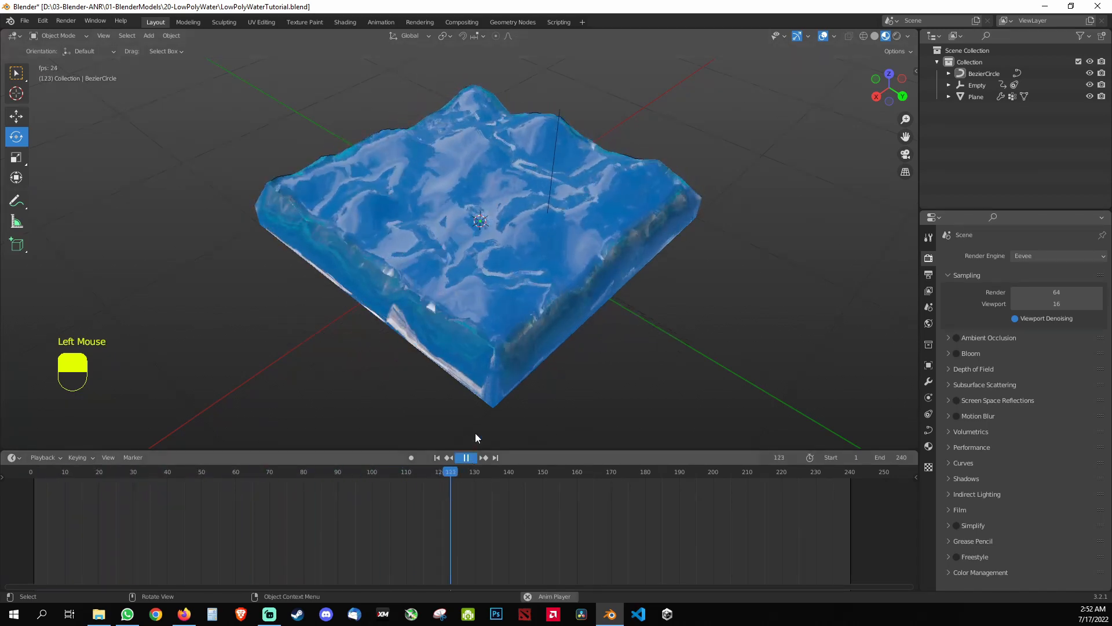
{"action": "left_click", "coordinate": [437, 458]}
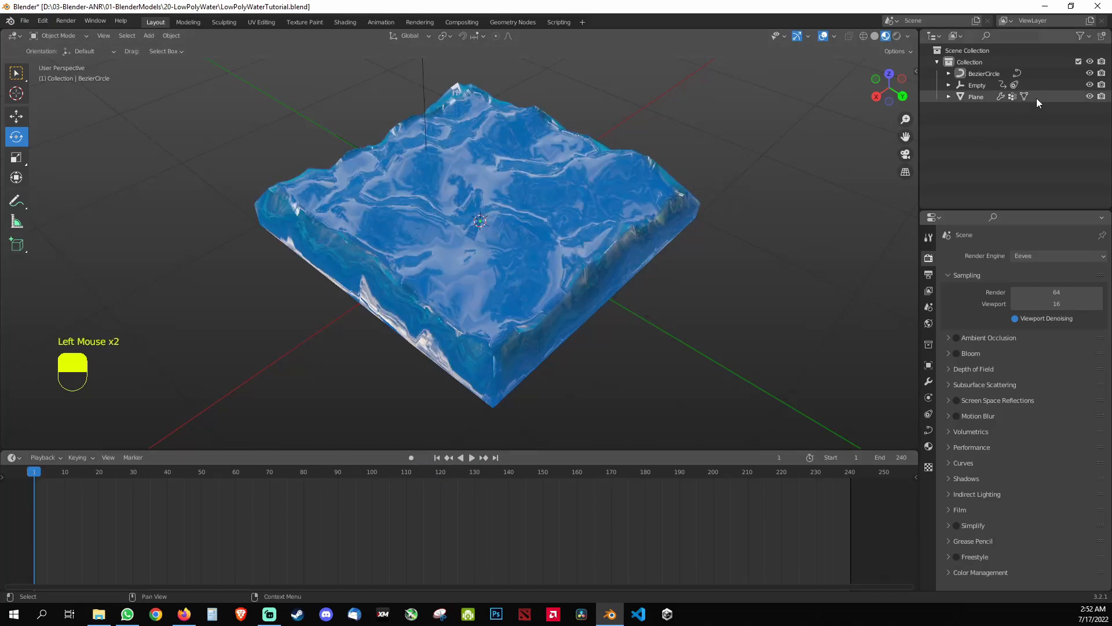
Step: Enlarge the Bezier circle to nearly three times its size with the water plane hidden, and check playback with the plane unhidden
{"action": "left_click", "coordinate": [1090, 96]}
{"action": "left_click", "coordinate": [1052, 71]}
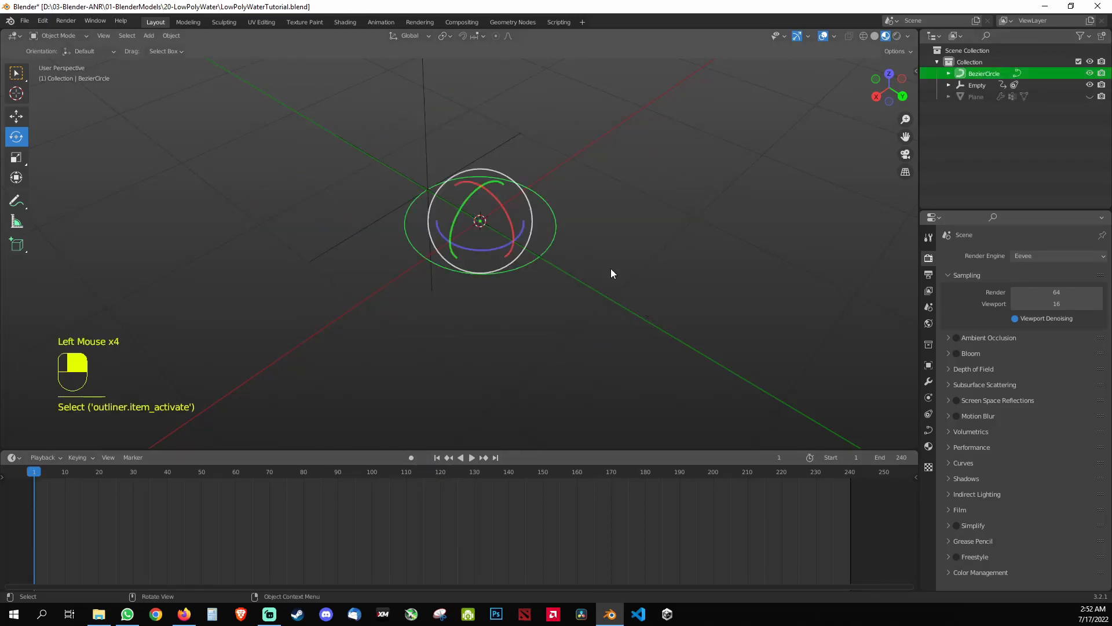
{"action": "key", "text": "s"}
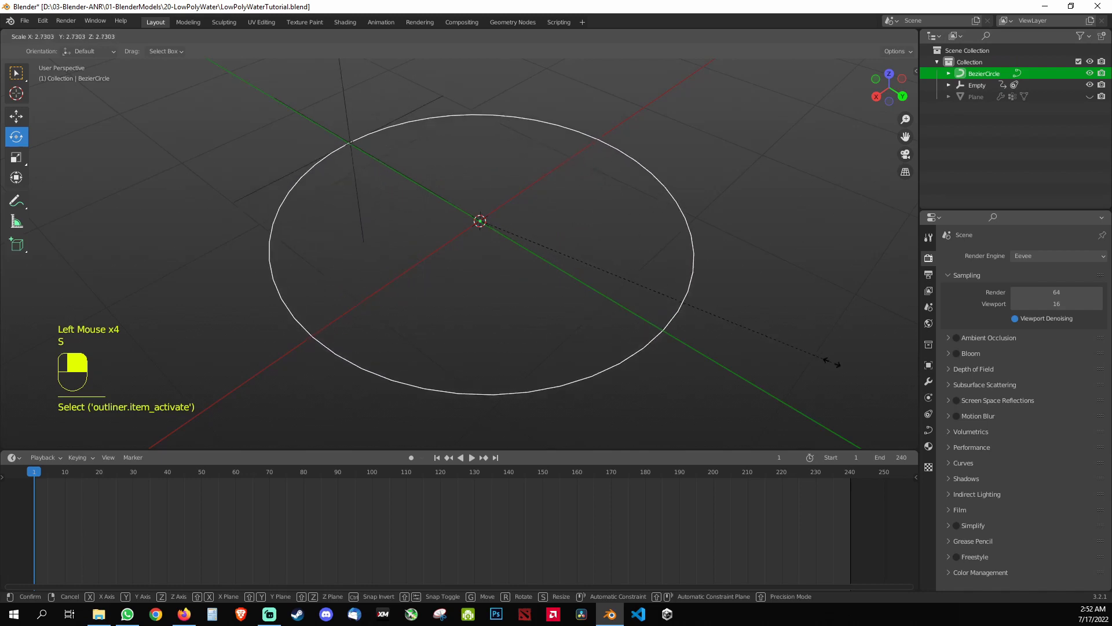
{"action": "left_click", "coordinate": [941, 178]}
{"action": "left_click", "coordinate": [1090, 96]}
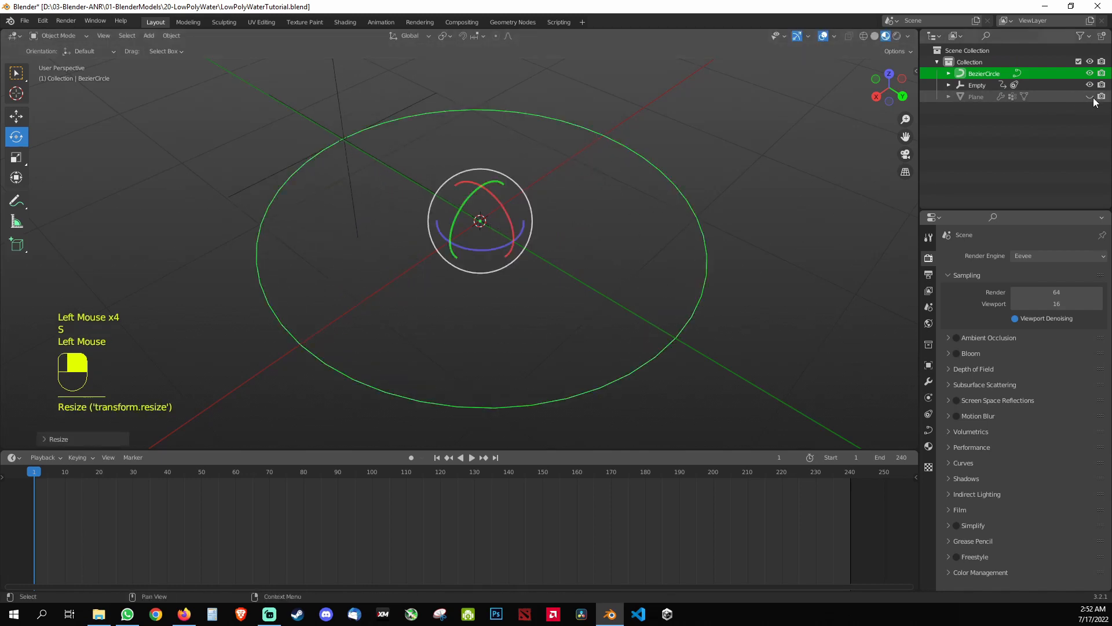
{"action": "left_click", "coordinate": [468, 457]}
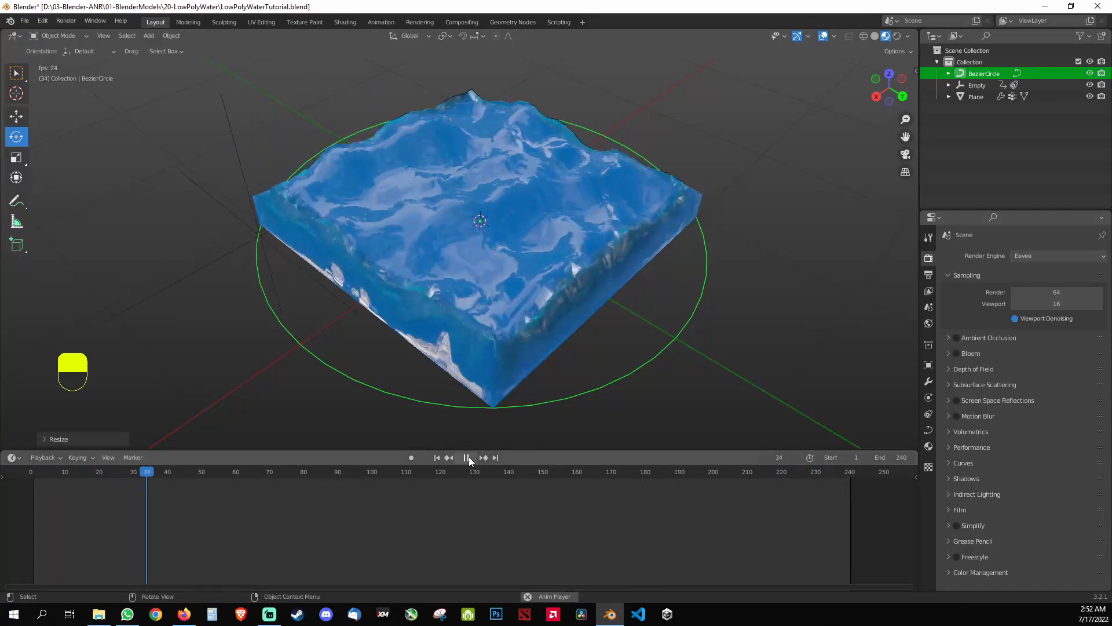
{"action": "left_click", "coordinate": [467, 457]}
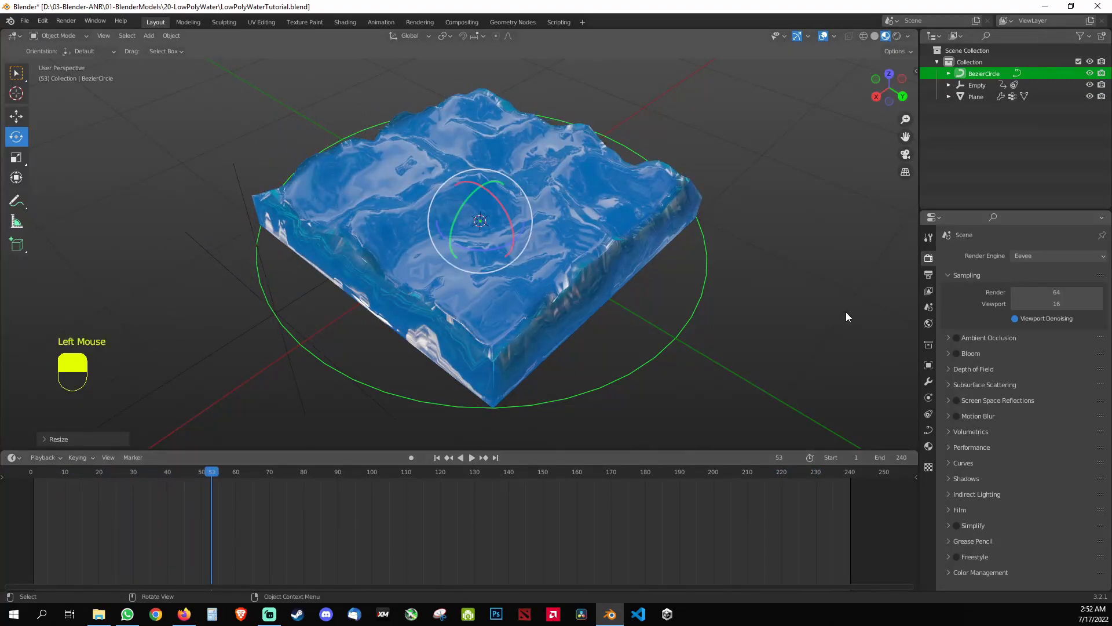
Step: Scale the Bezier circle down by a factor of about 0.31 and play back the water animation, viewing it from several angles
{"action": "key", "text": "s"}
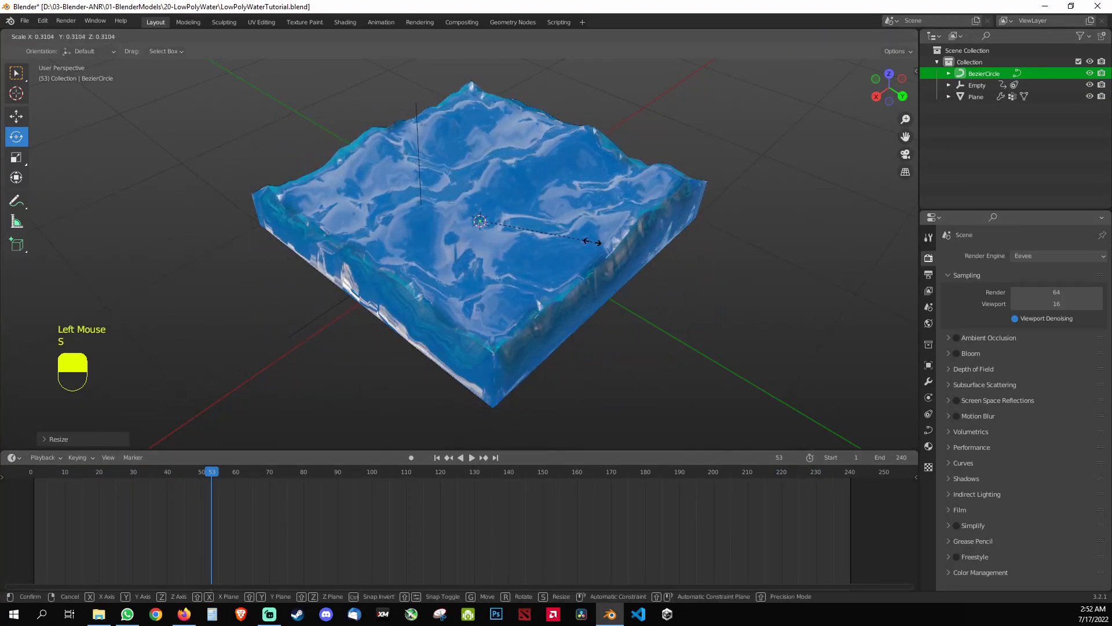
{"action": "left_click", "coordinate": [595, 241]}
{"action": "left_click", "coordinate": [473, 458]}
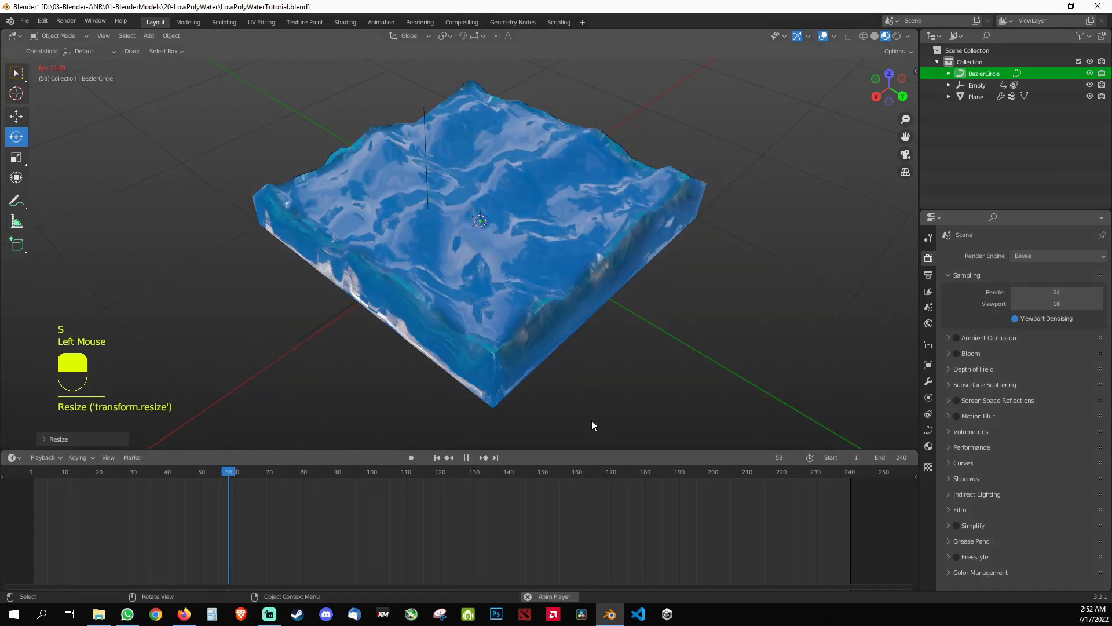
{"action": "middle_click_drag", "start_coordinate": [598, 424], "coordinate": [762, 244]}
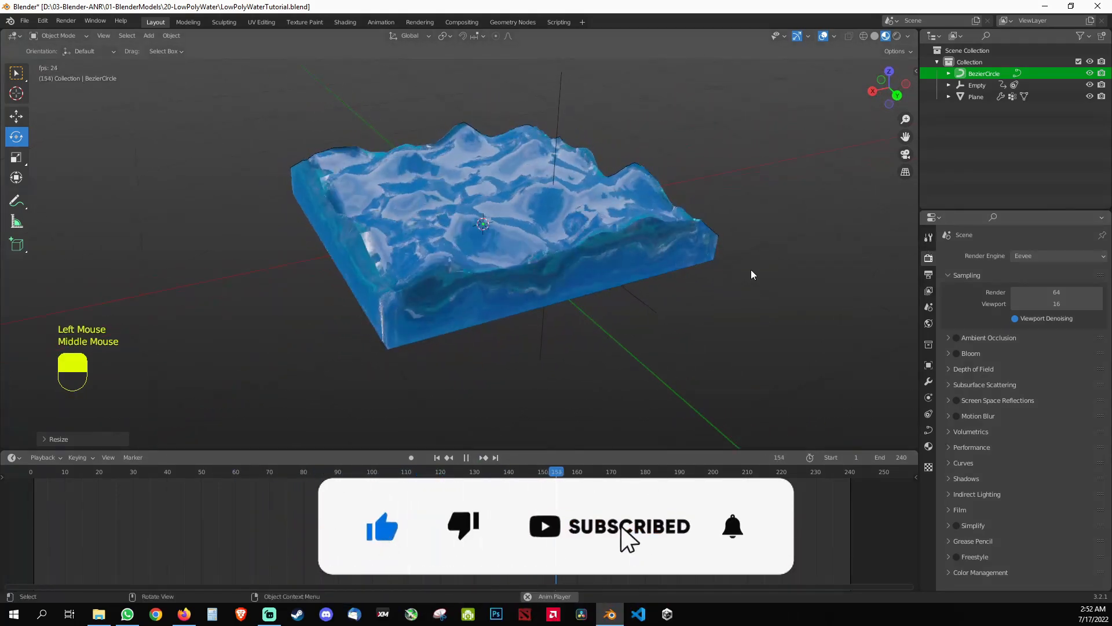
{"action": "middle_click_drag", "start_coordinate": [756, 291], "coordinate": [724, 318]}
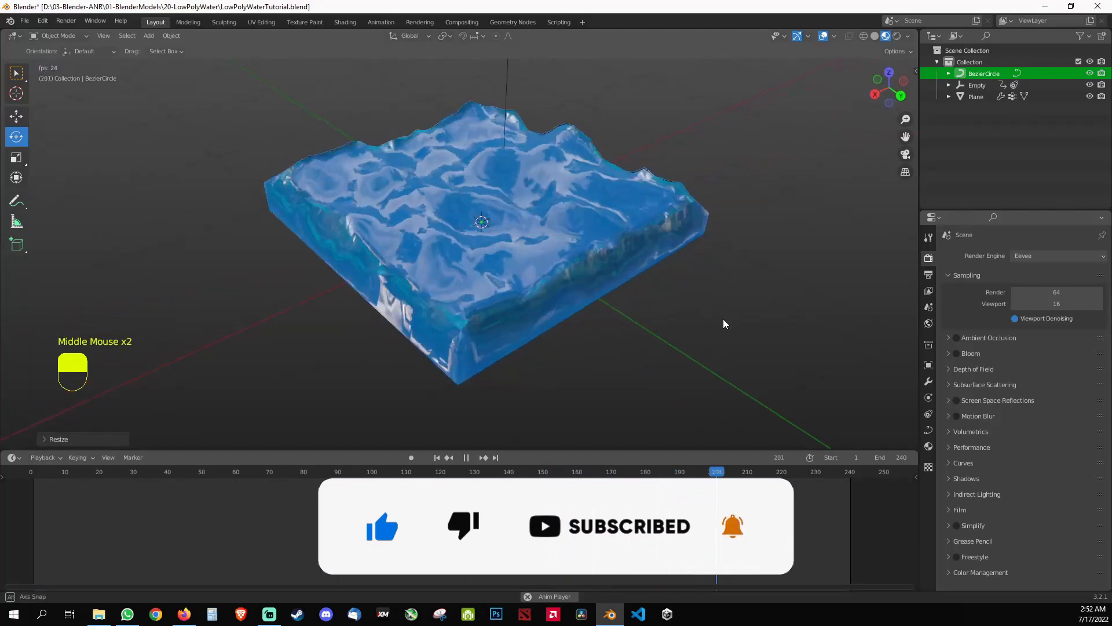